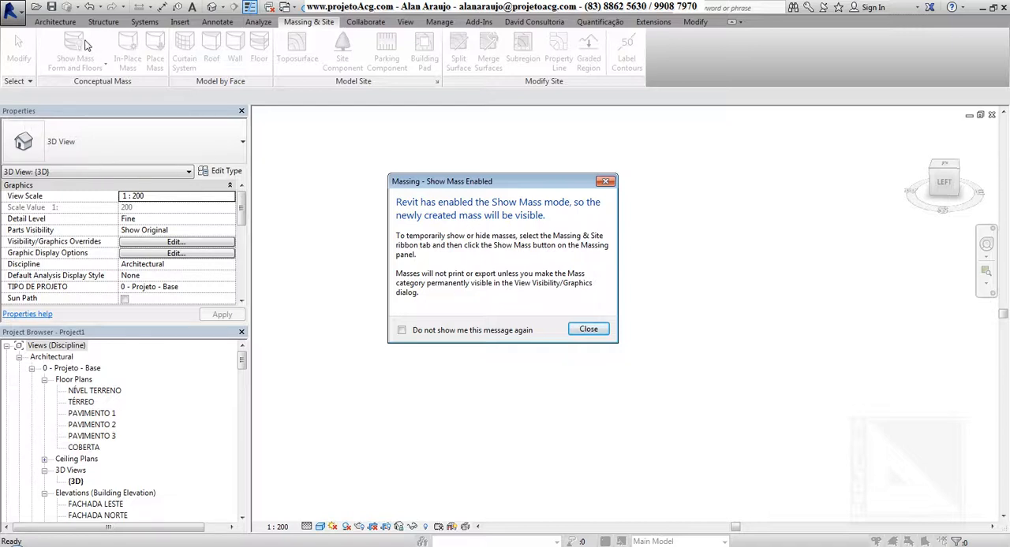
Step: Start a new in-place mass named Mass 1
left_click(588, 330)
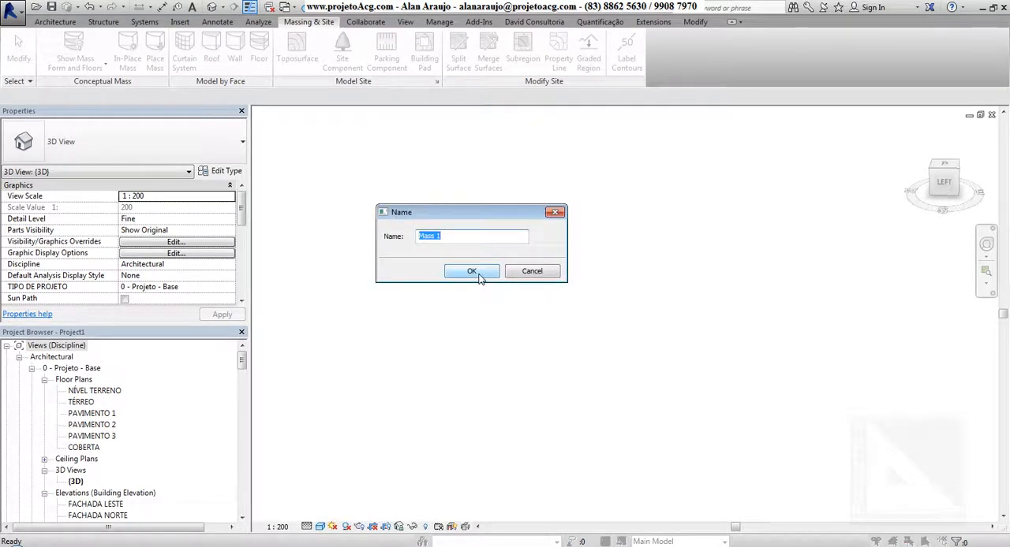
left_click(473, 272)
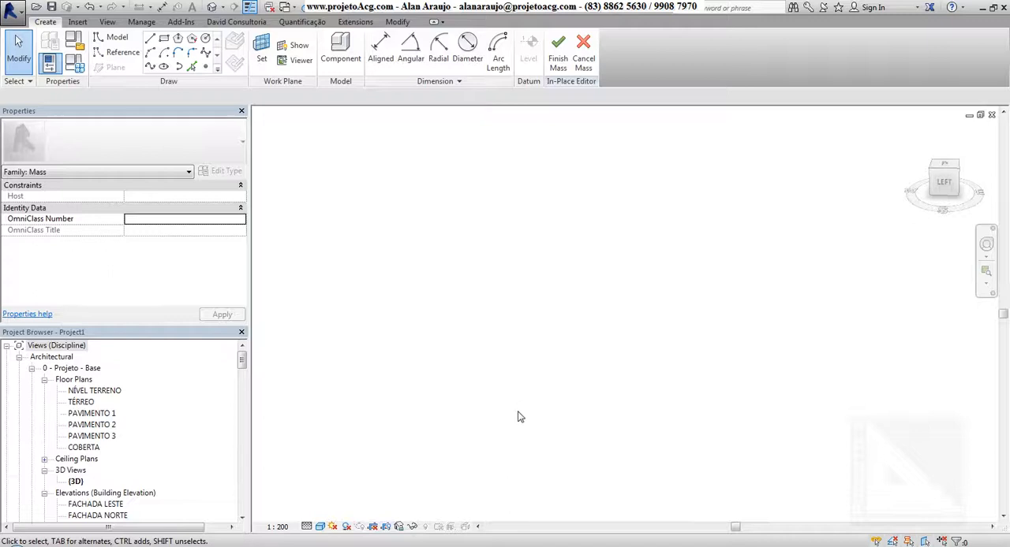
Step: Sketch a model-line rectangle about 9 by 3.7 on the NÍVEL TERRENO level, inside the highlighted work plane
middle_click_drag(594, 485, 638, 406)
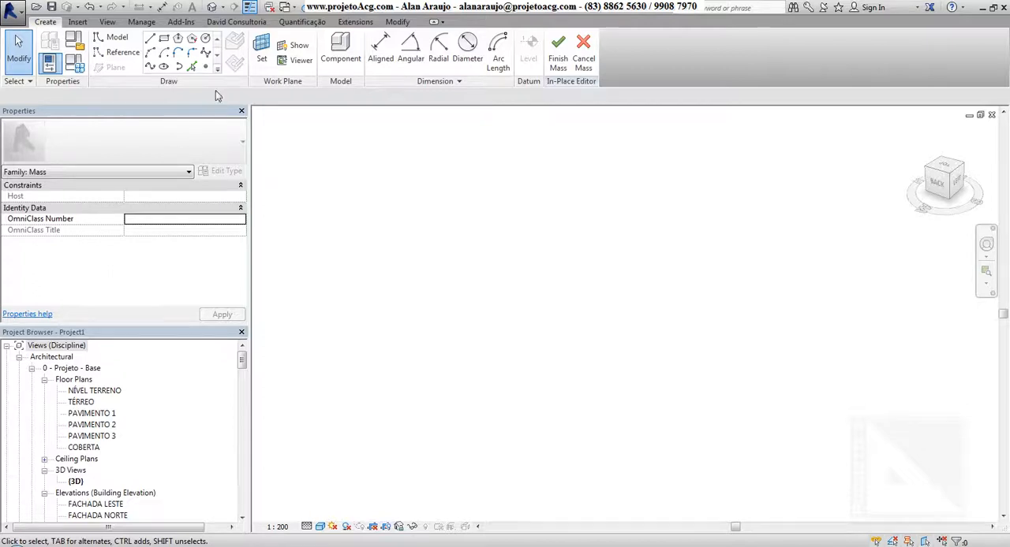
left_click(165, 39)
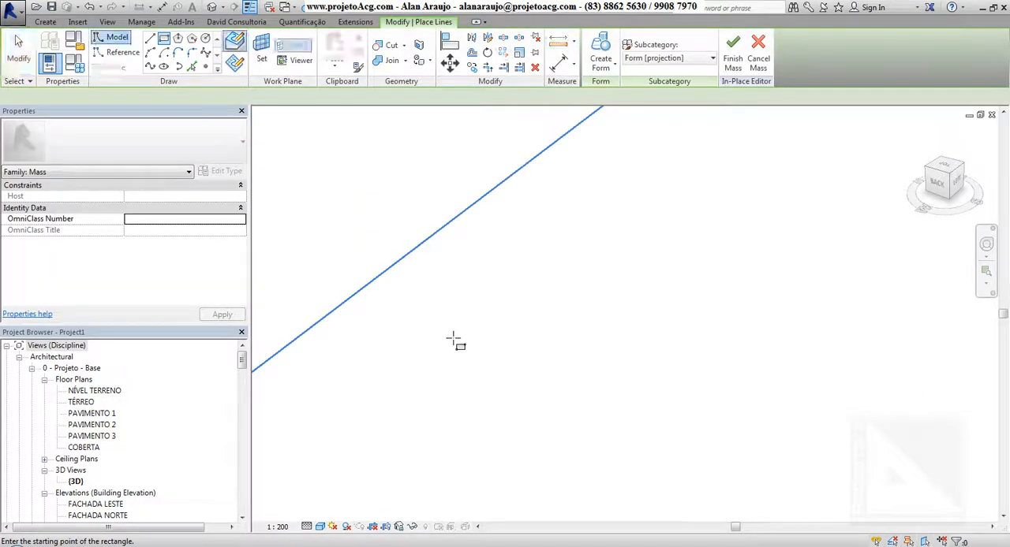
scroll(419, 367, "down", 4)
middle_click_drag(418, 367, 570, 392)
scroll(473, 363, "up", 3)
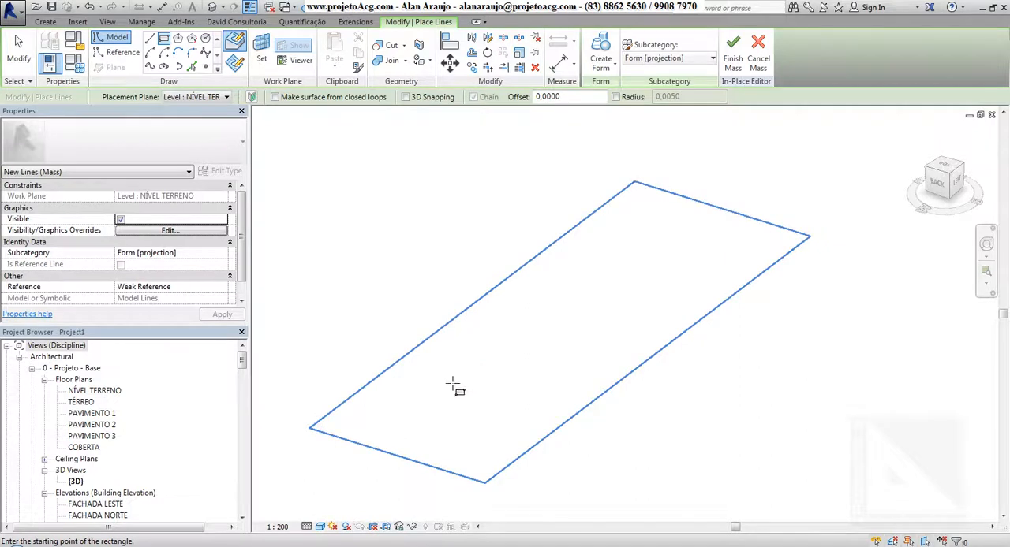
left_click(446, 375)
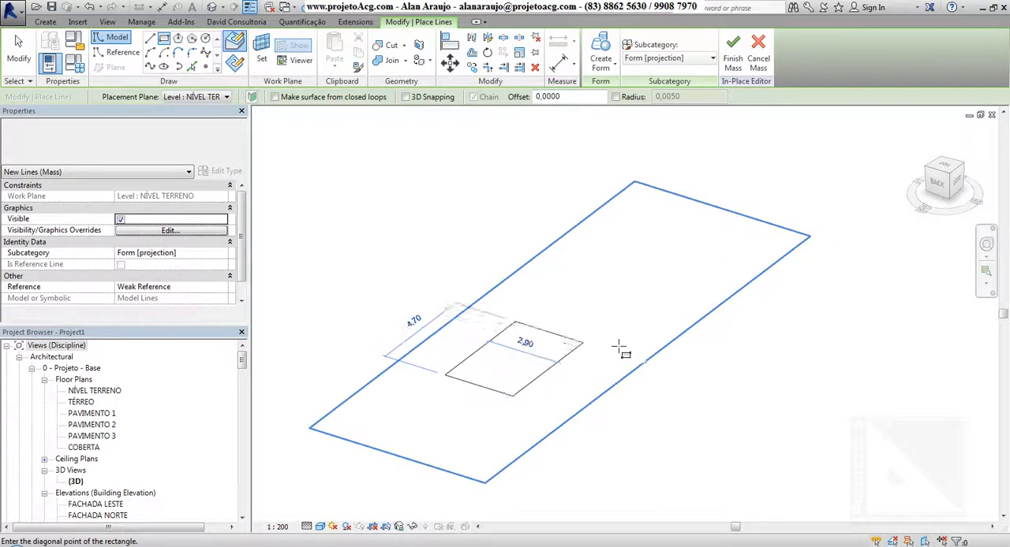
left_click(672, 303)
key("Escape")
key("Escape")
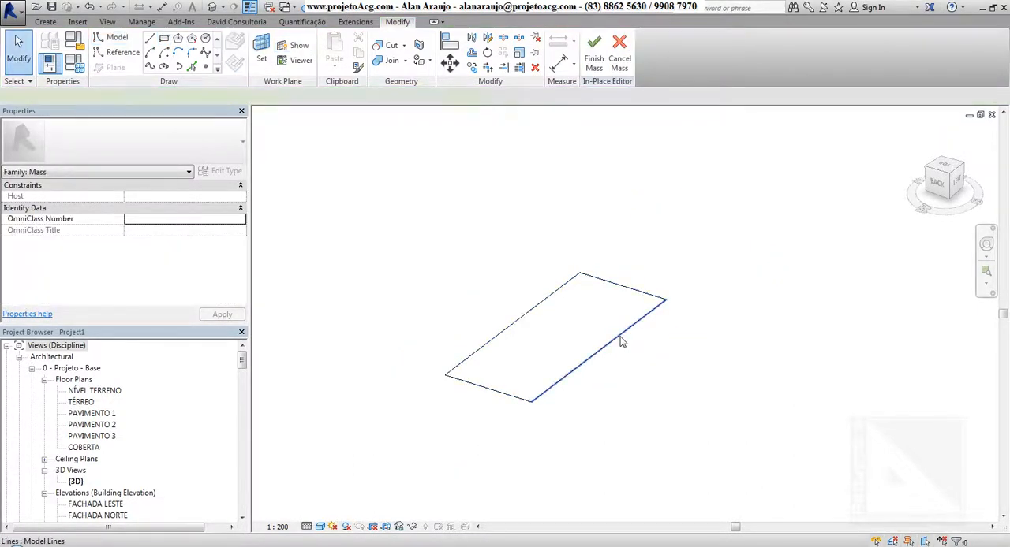
Step: Select the rectangle's four lines together as a chain, and clear the selection
left_click(620, 341)
key("Tab")
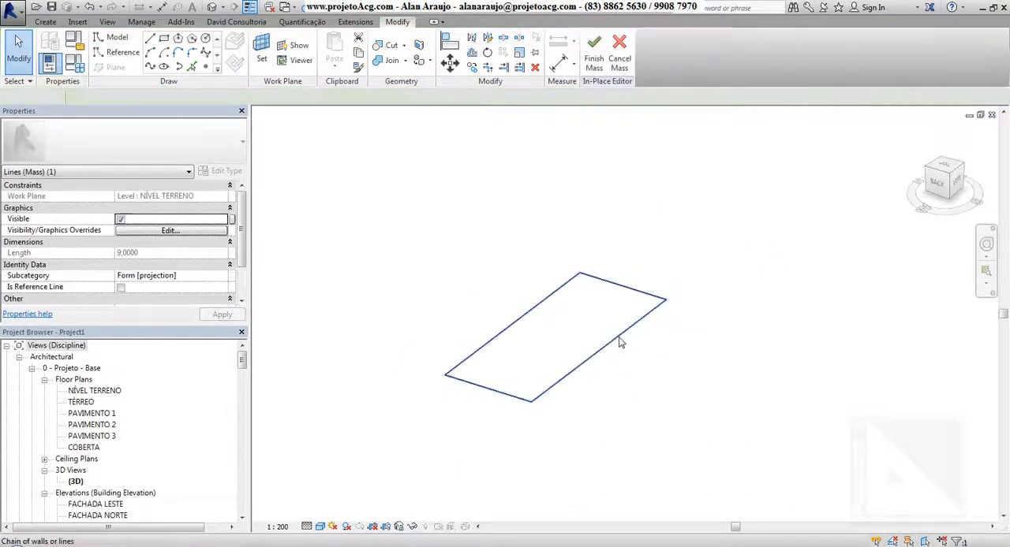
key("Escape")
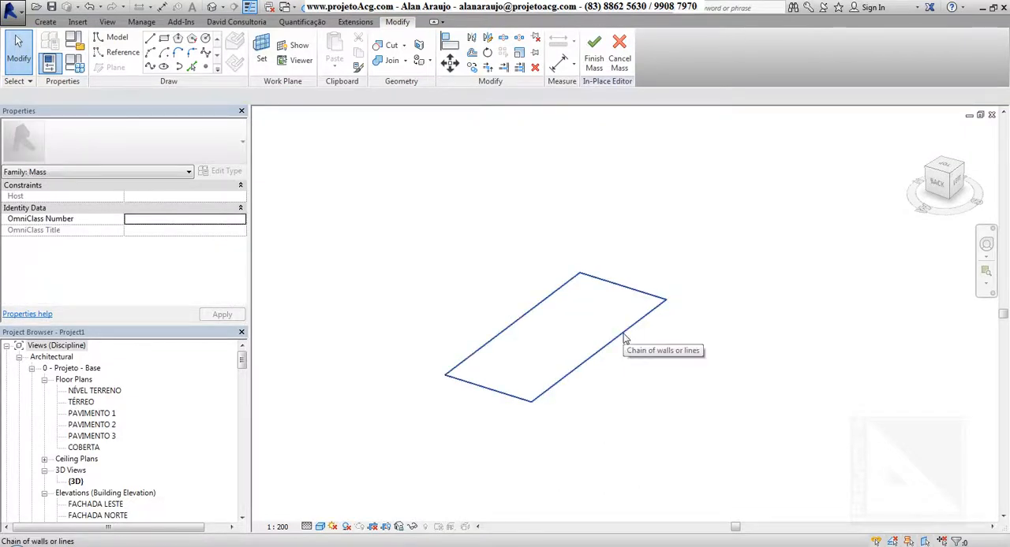
key("Tab")
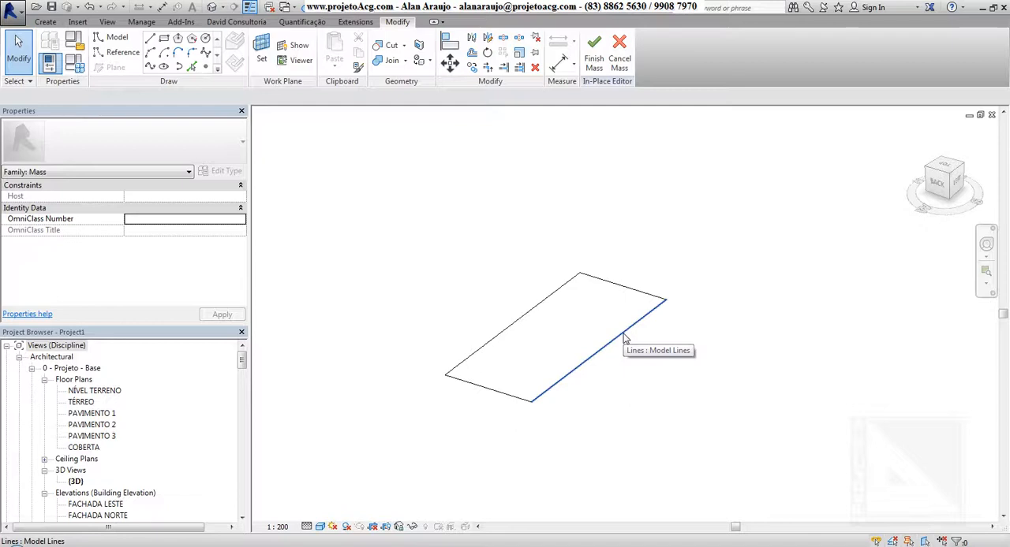
key("Tab")
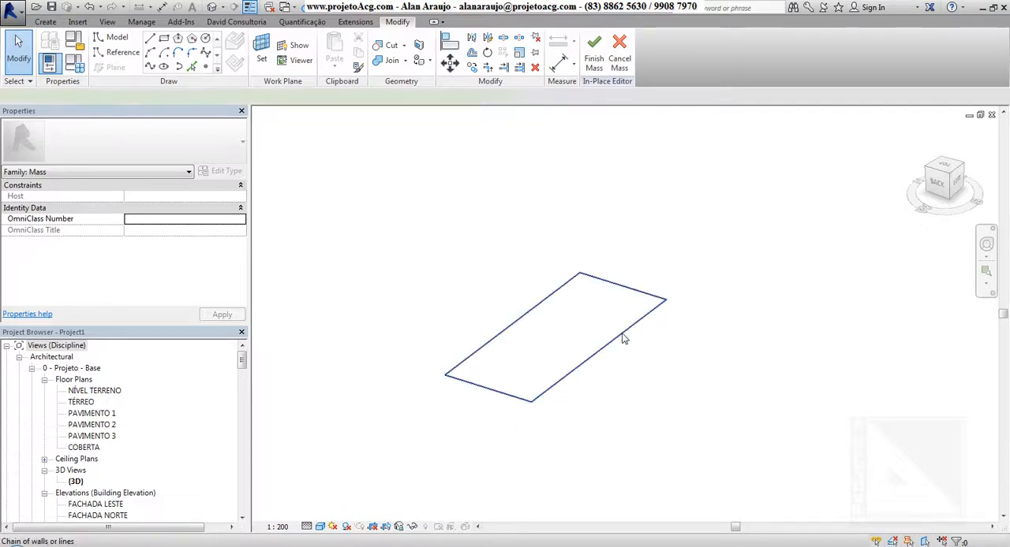
left_click(623, 339)
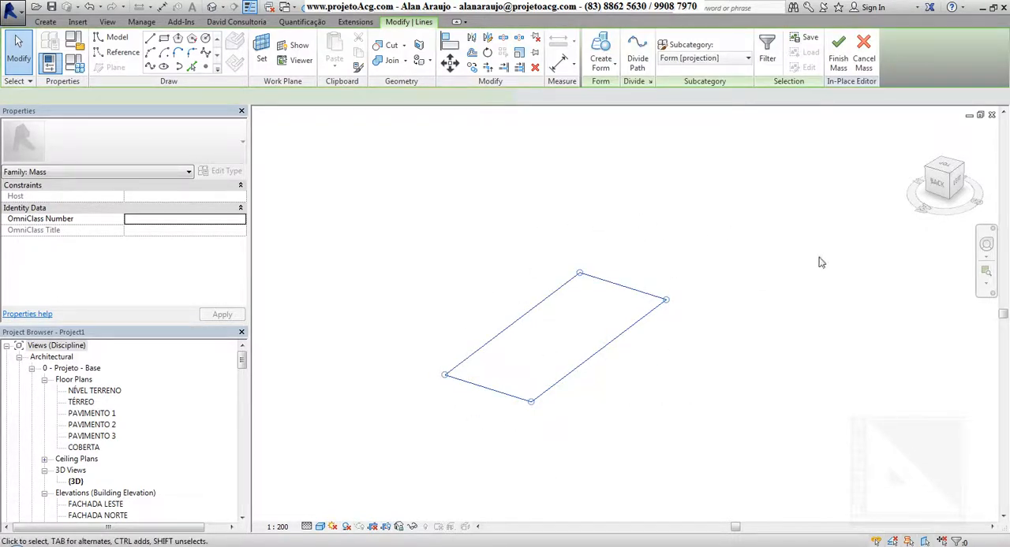
left_click(698, 398)
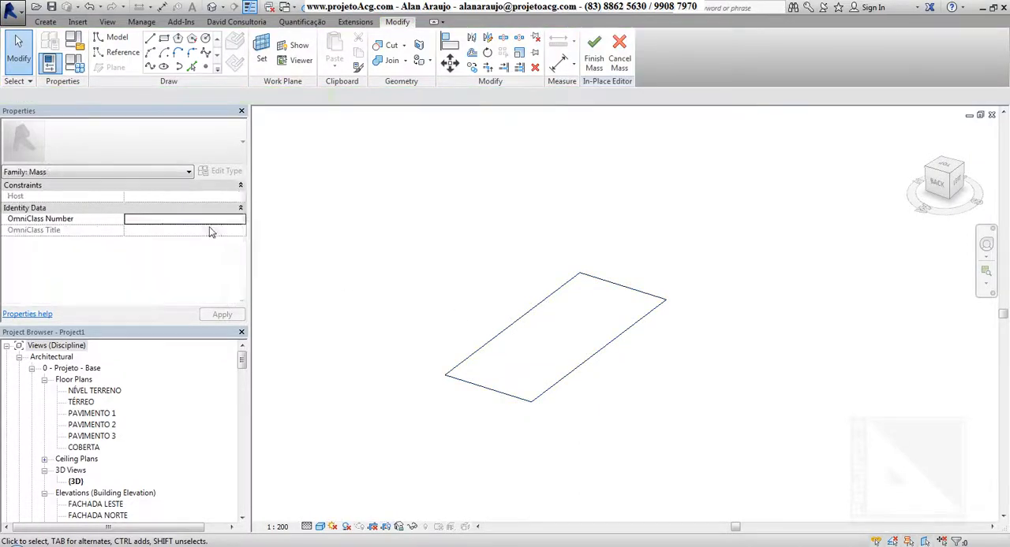
Step: Sketch a closed, irregular four-sided loop of model lines beside the rectangle, with a closing side about 6.9 long
key("l")
key("i")
left_click(346, 170)
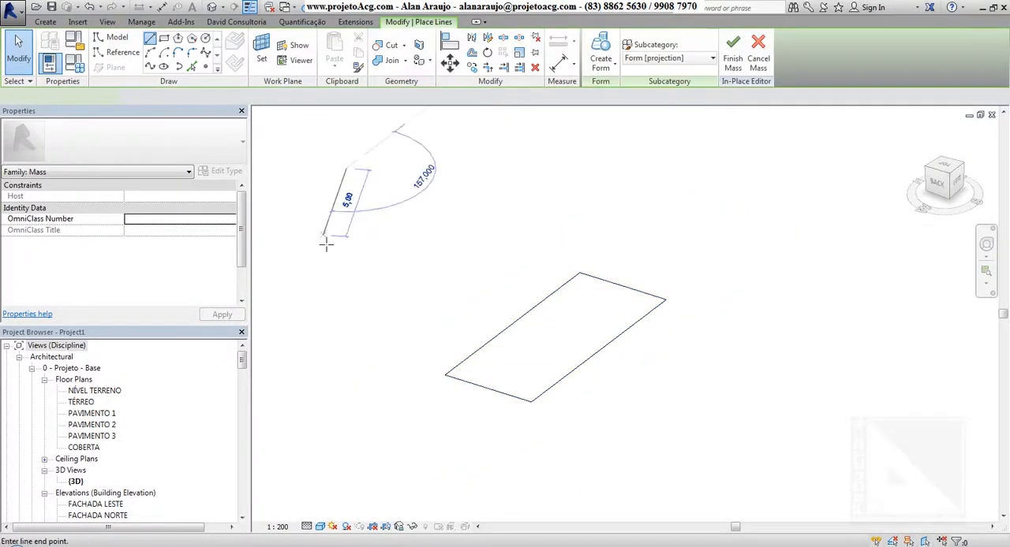
left_click(319, 238)
left_click(410, 292)
left_click(505, 221)
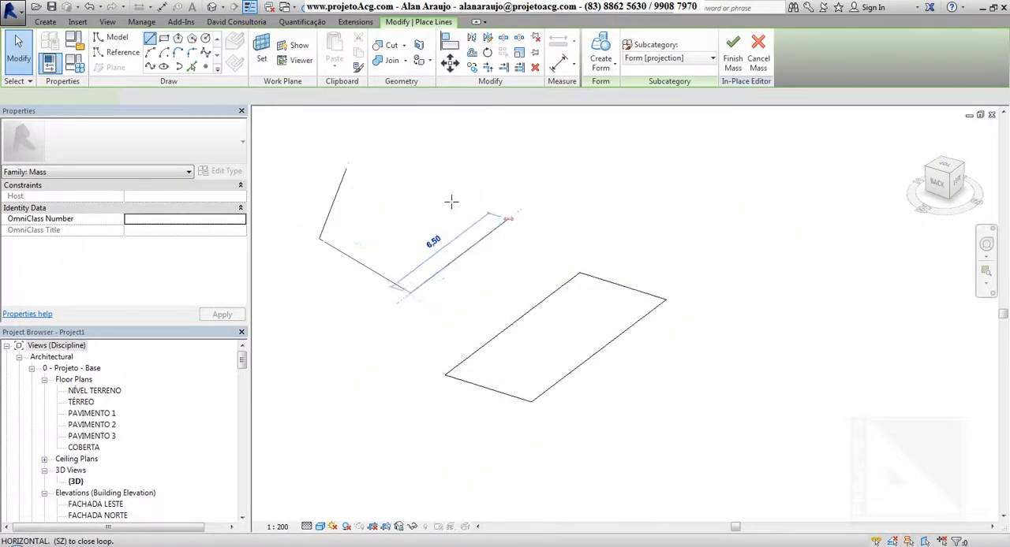
left_click(345, 170)
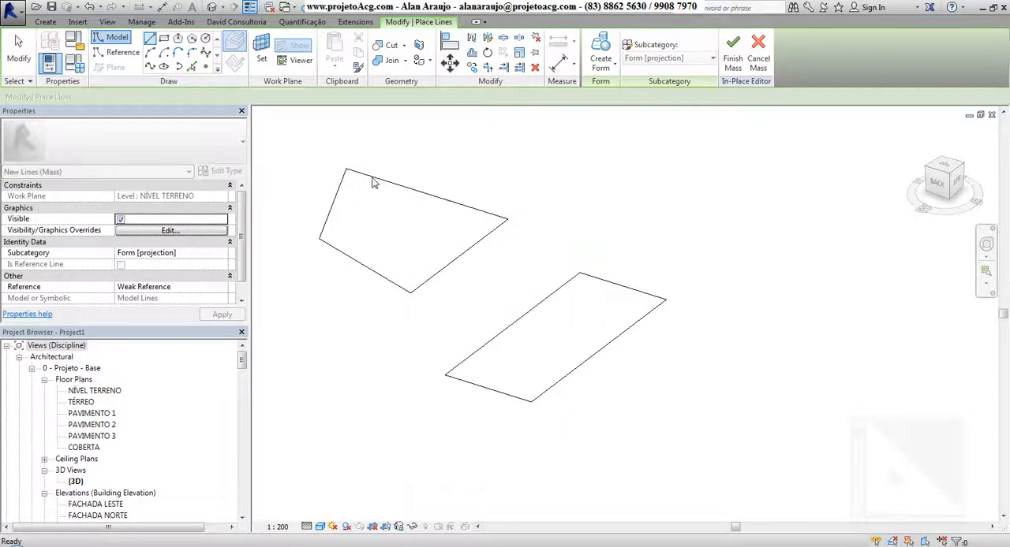
key("Escape")
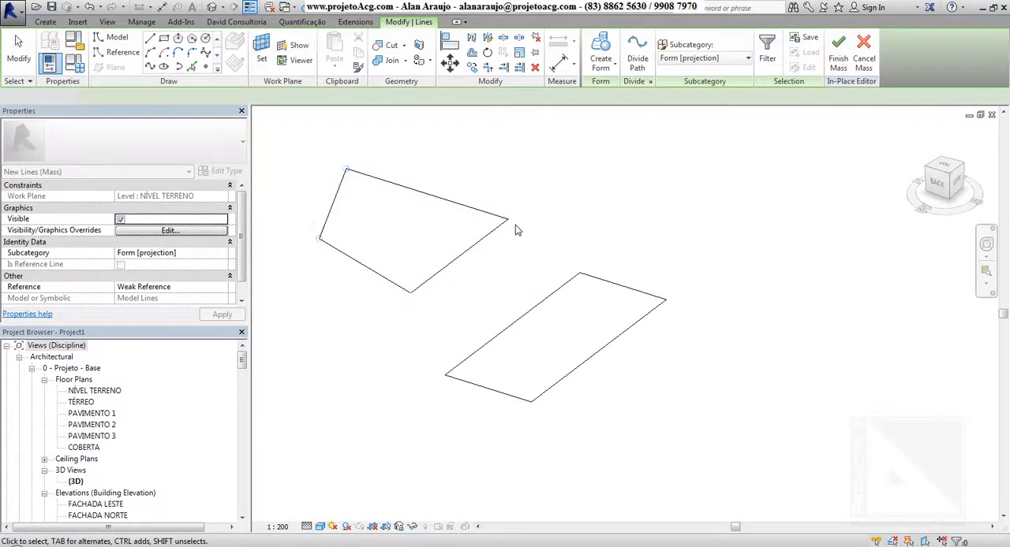
key("Escape")
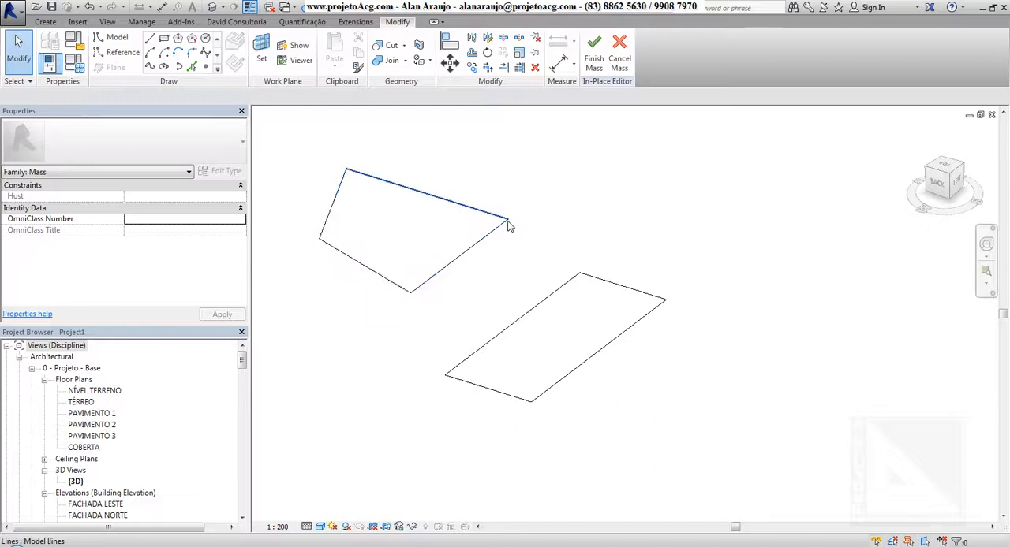
key("Tab")
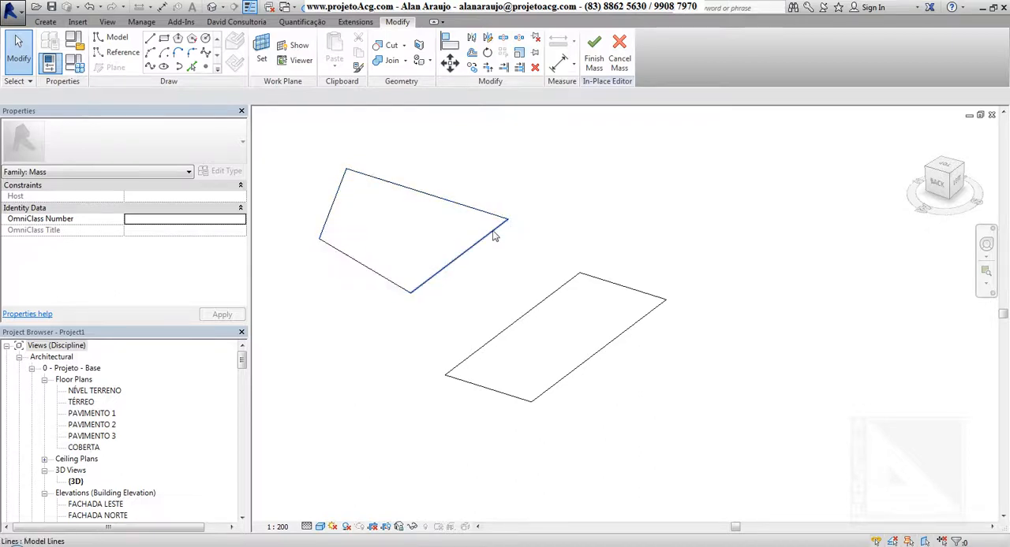
key("Tab")
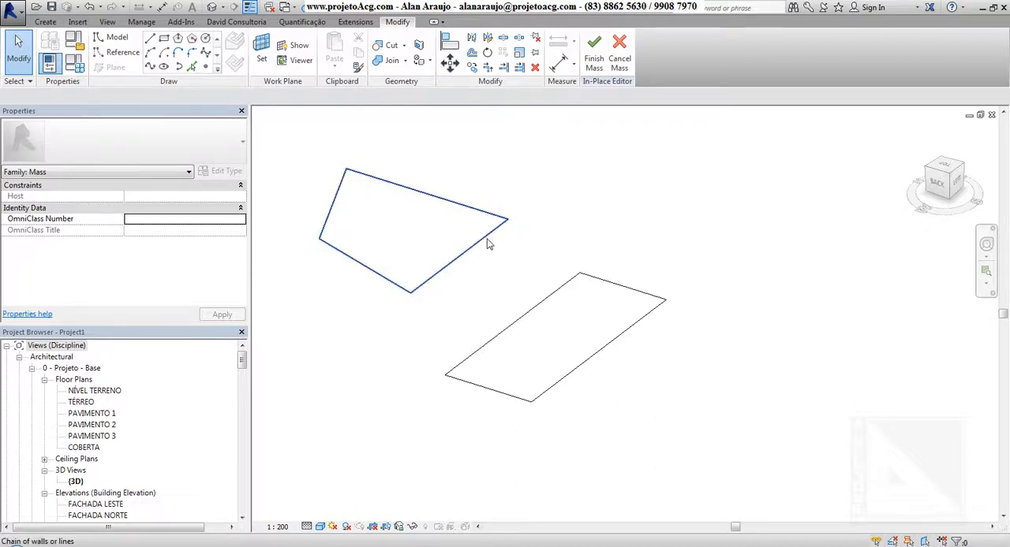
key("Tab")
Step: Resize the rectangle to a width of 5 and a length of 10
left_click(614, 352)
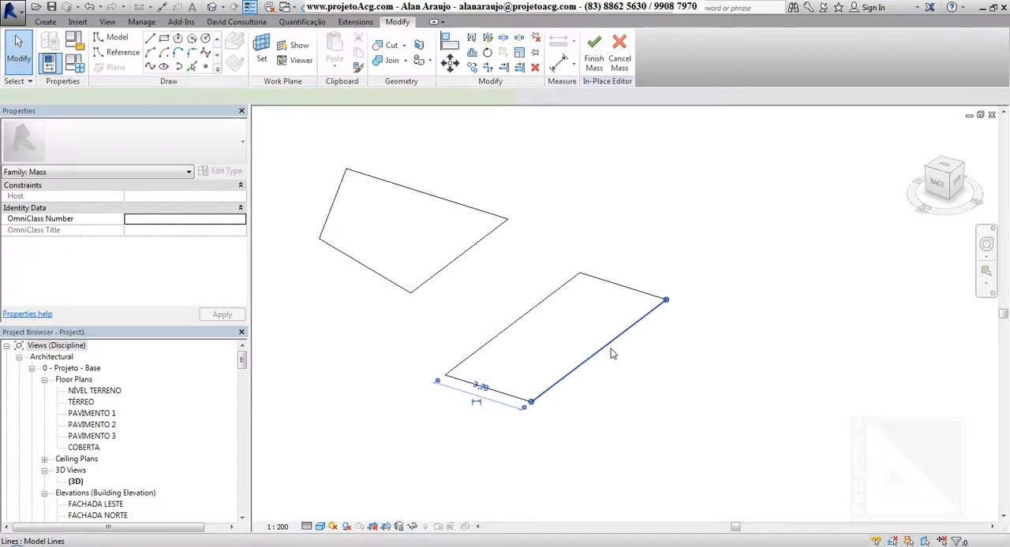
left_click(481, 387)
type("5")
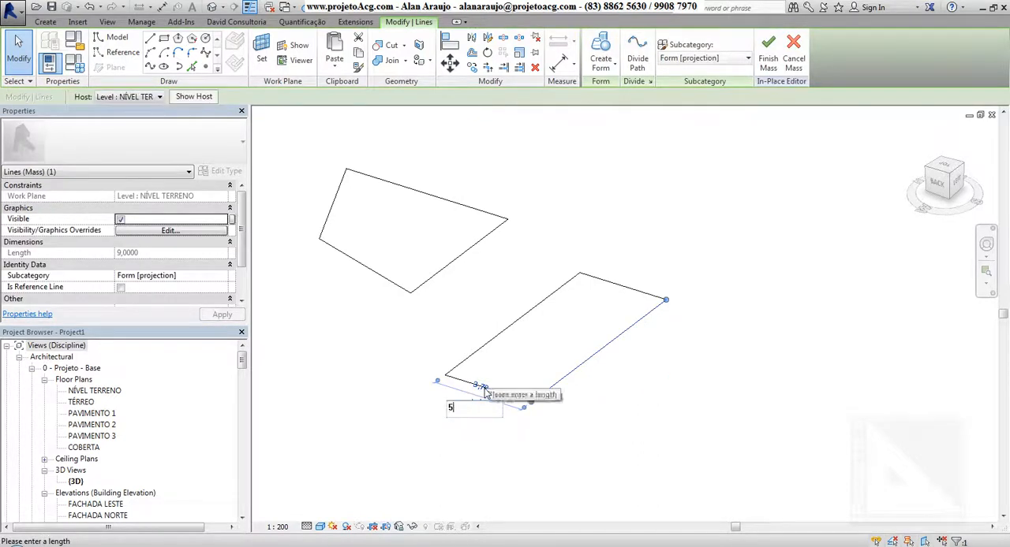
key("Return")
left_click(610, 284)
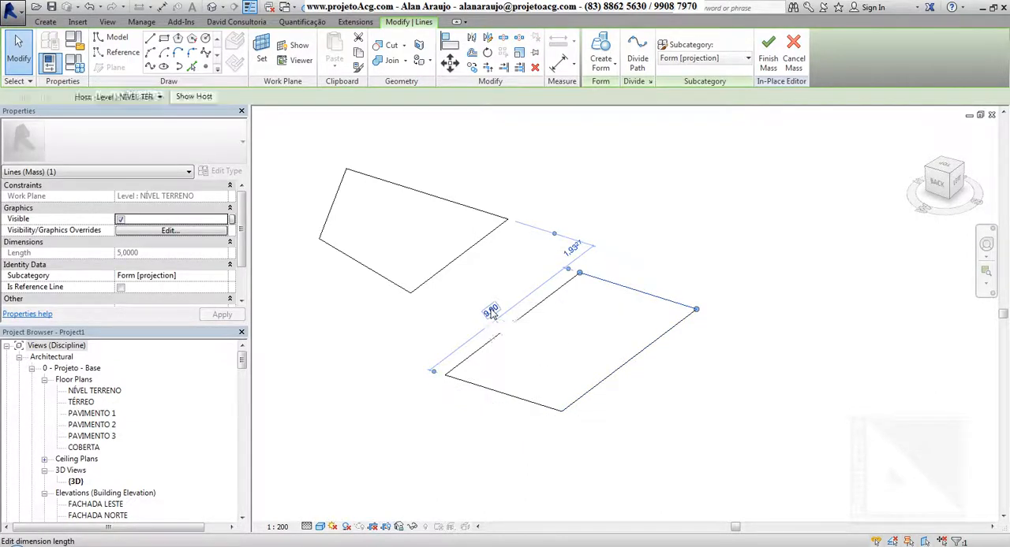
left_click(491, 311)
type("10")
key("Return")
left_click(715, 227)
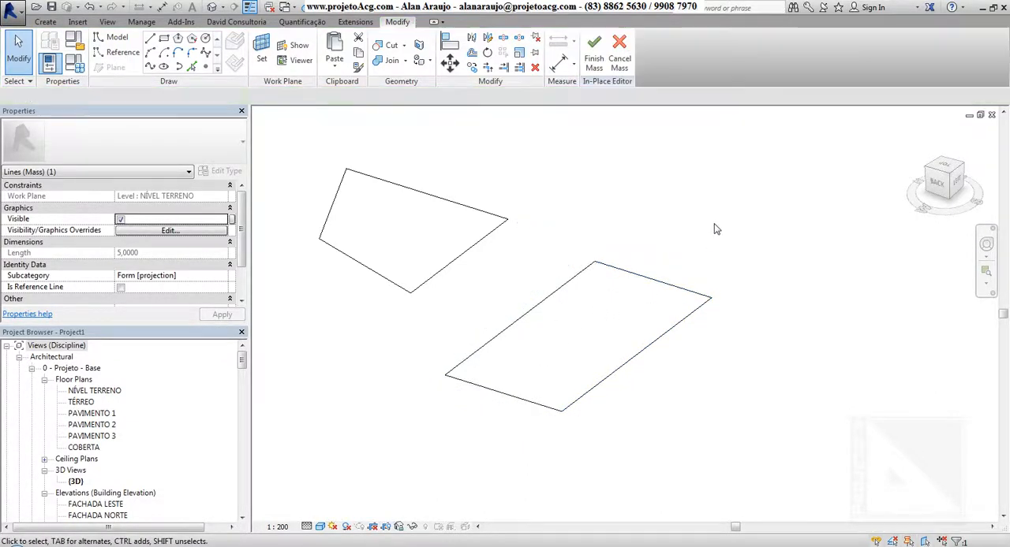
Step: Create a solid form from the rectangle's complete line chain
left_click(613, 268)
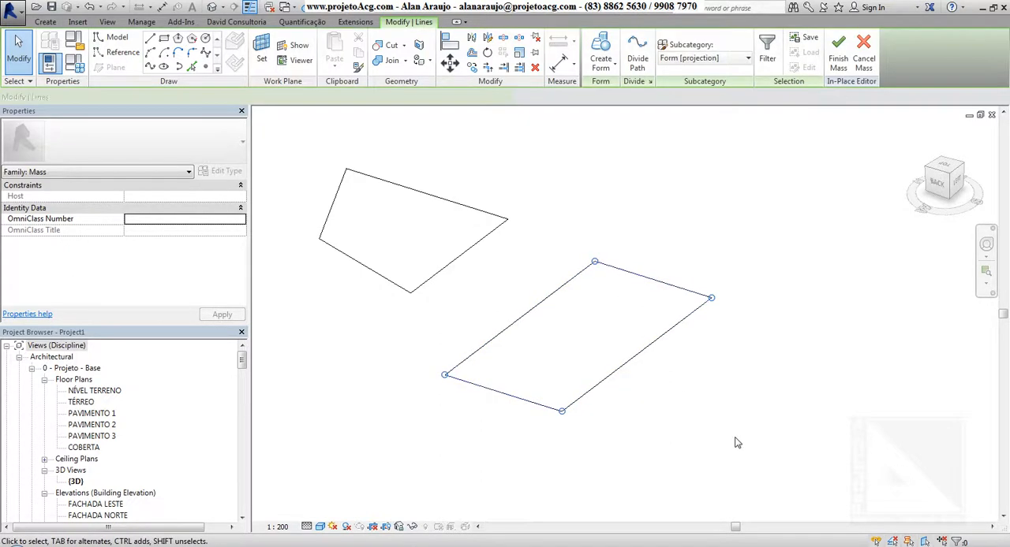
scroll(735, 443, "down", 2)
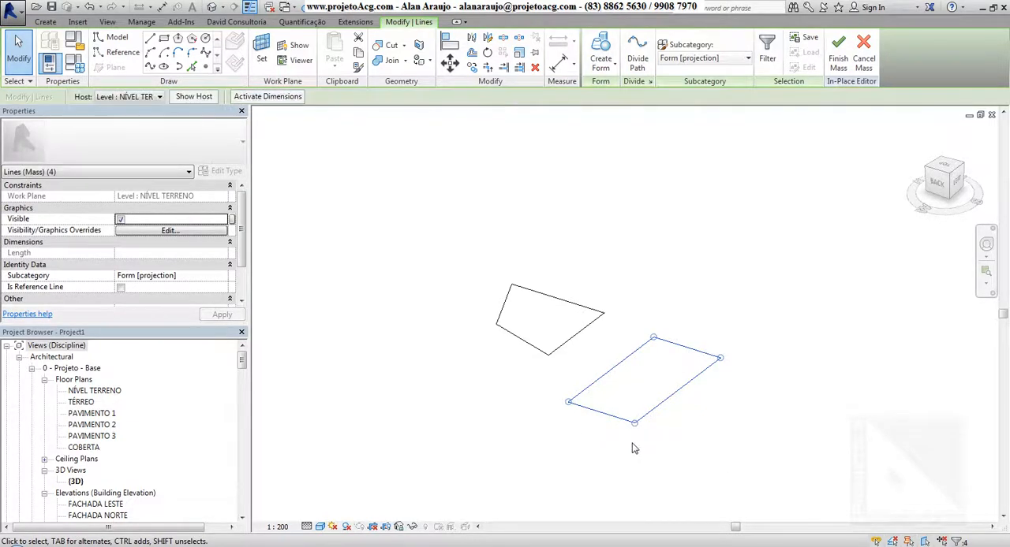
left_click(602, 46)
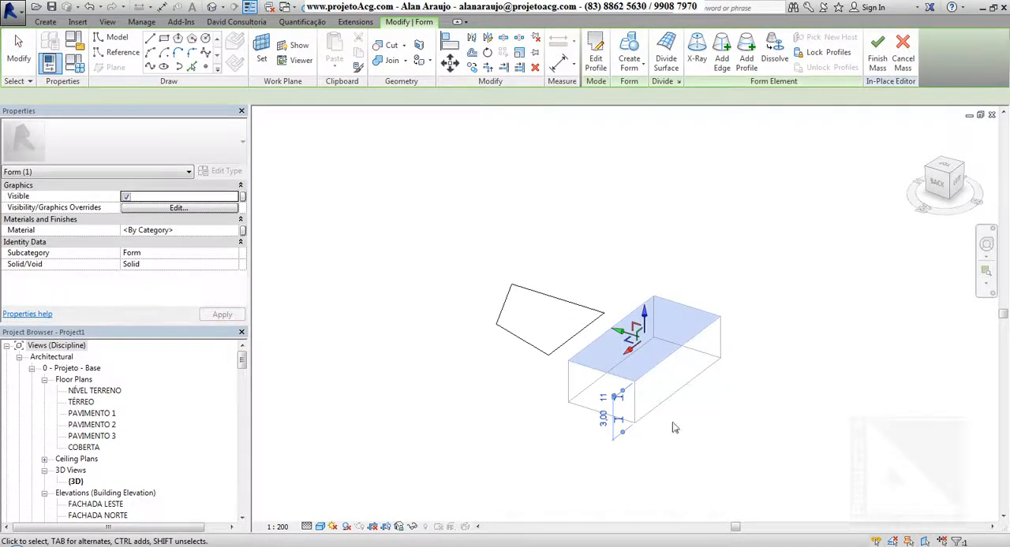
Step: Set the height of the rectangular solid form to 5
mouse_move(518, 458)
middle_mouse_down("shift")
mouse_move(746, 428)
mouse_move(579, 471)
mouse_move(476, 473)
mouse_move(556, 424)
middle_mouse_up("shift")
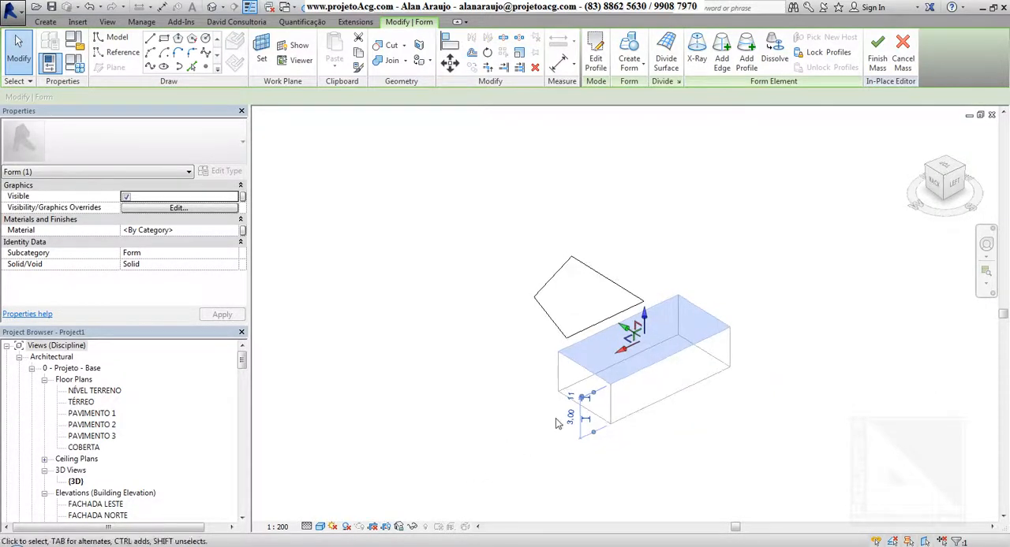
scroll(556, 424, "up", 2)
left_click(583, 416)
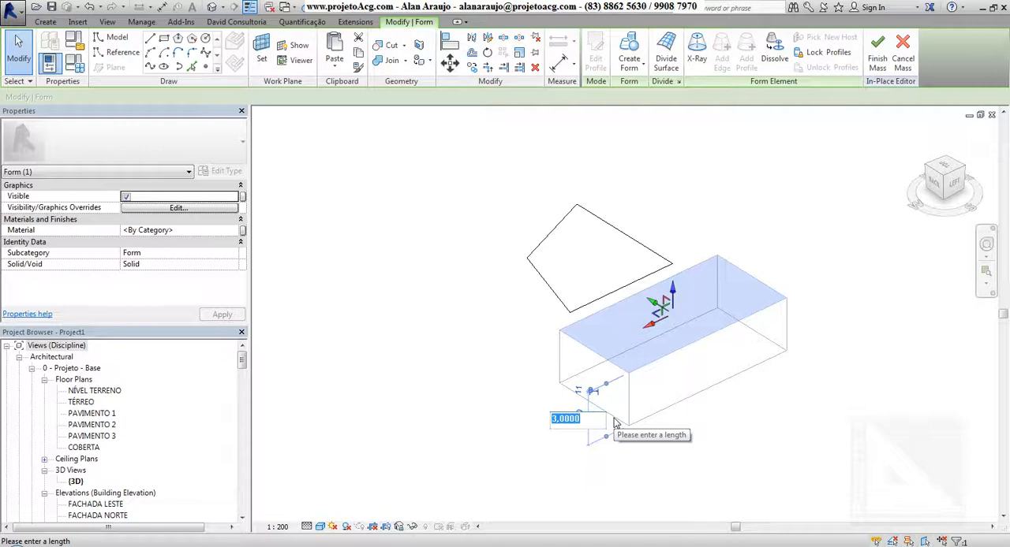
type("5")
key("Return")
mouse_move(712, 447)
middle_mouse_down("shift")
mouse_move(766, 455)
mouse_move(740, 460)
mouse_move(793, 457)
mouse_move(760, 473)
mouse_move(667, 476)
middle_mouse_up("shift")
left_click(628, 474)
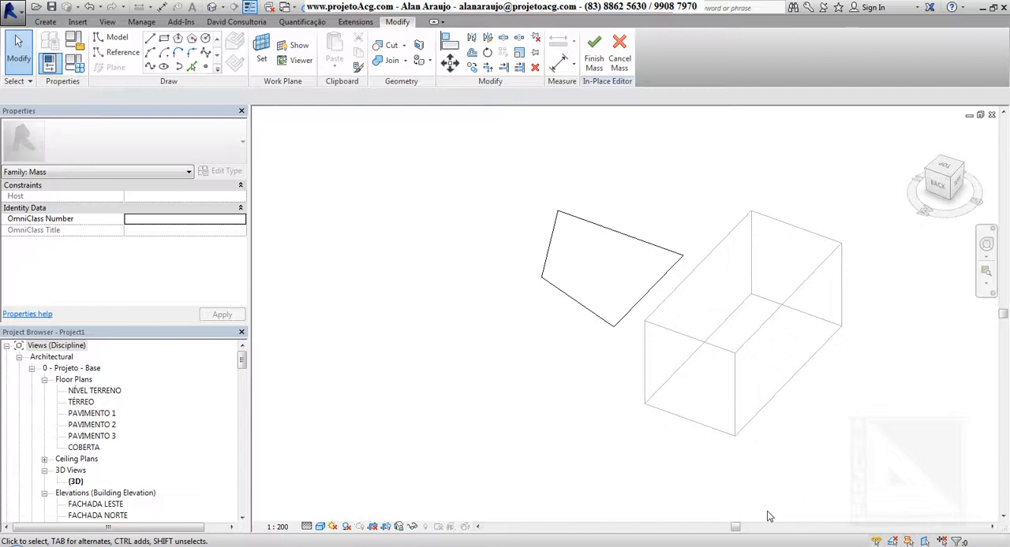
Step: Raise the far short upper edge of the box to a height of 8 so the top slopes
left_click(820, 242)
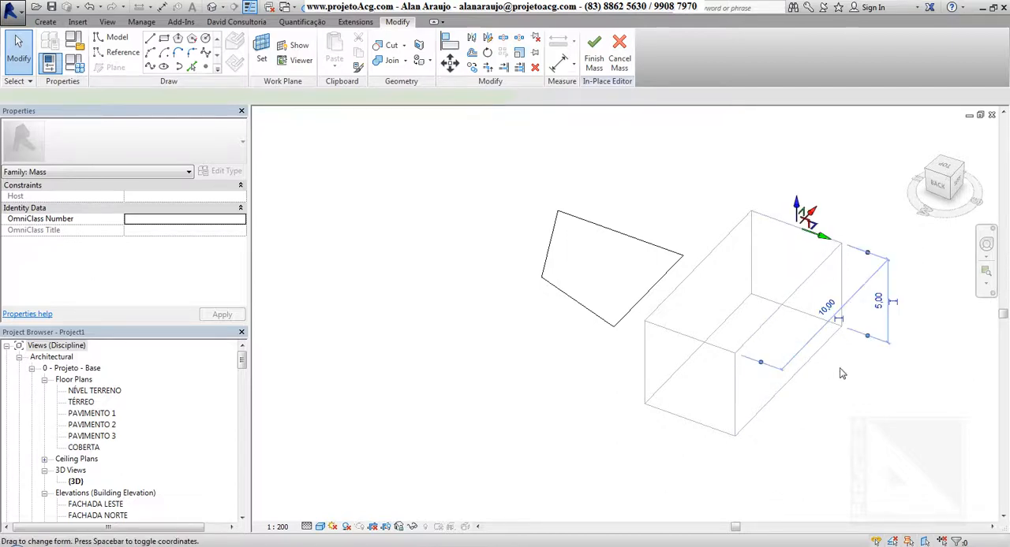
left_click(878, 301)
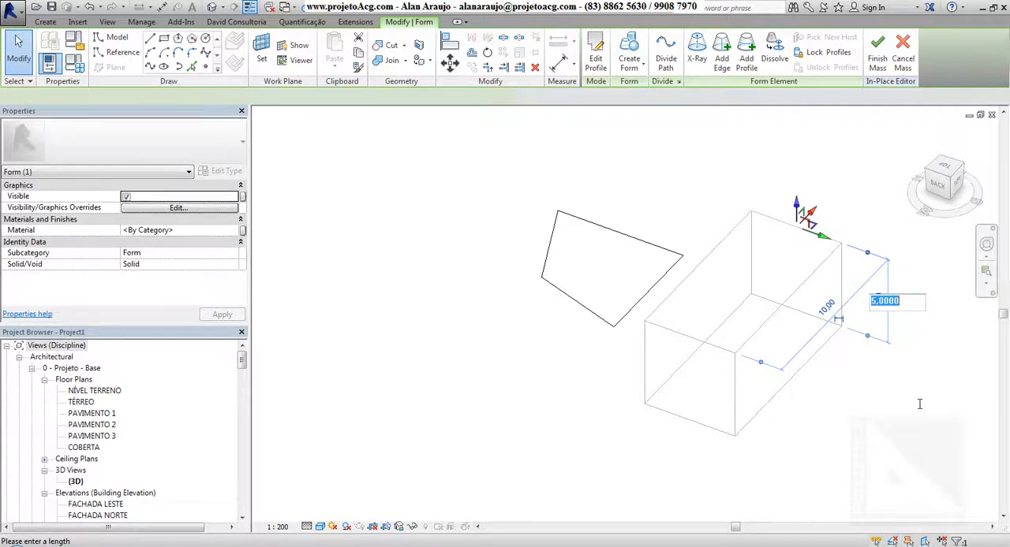
type("8")
key("Return")
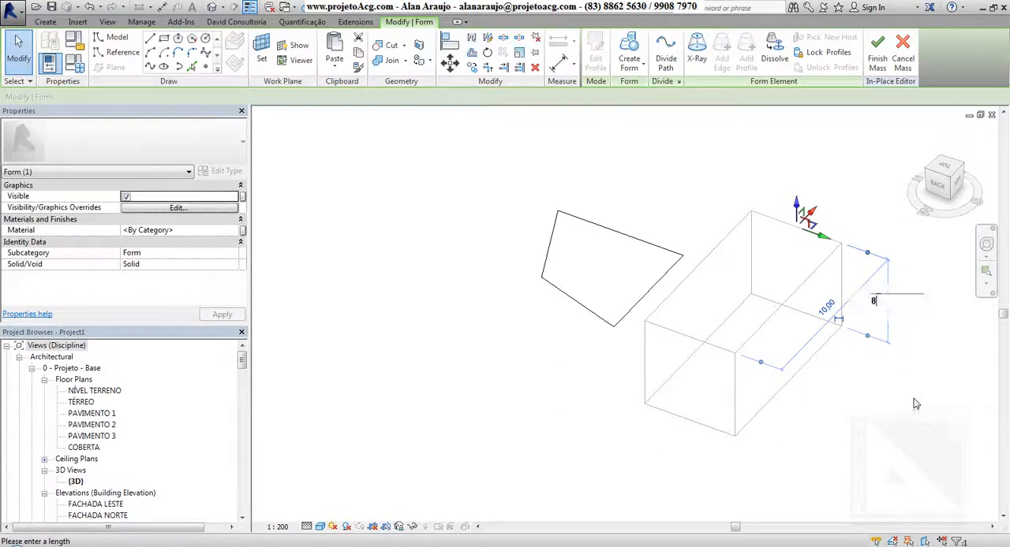
middle_click_drag(804, 462, 797, 438, "shift")
left_click(864, 336)
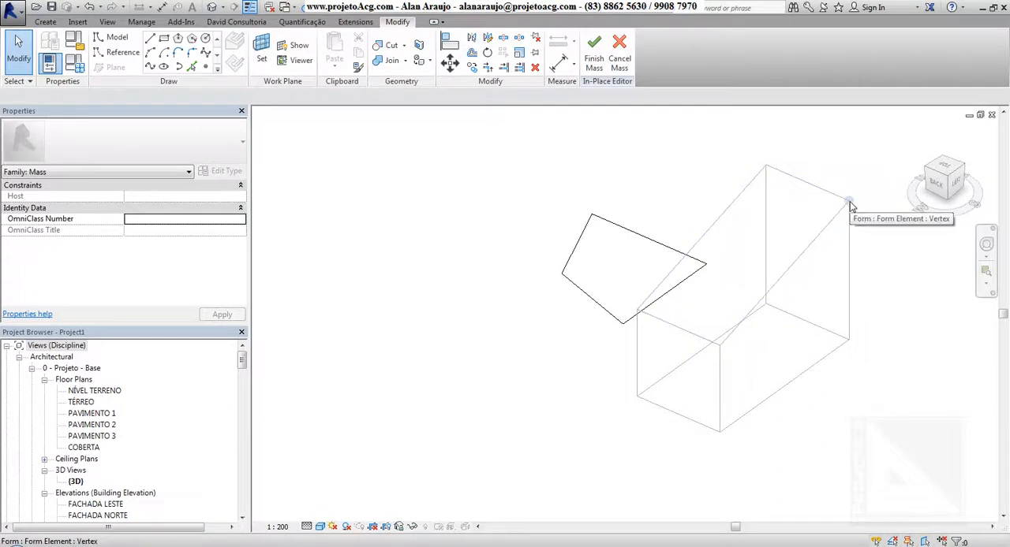
Step: Set the length dimension of the near upper vertex at the tall end of the sloped form to 15
left_click(850, 204)
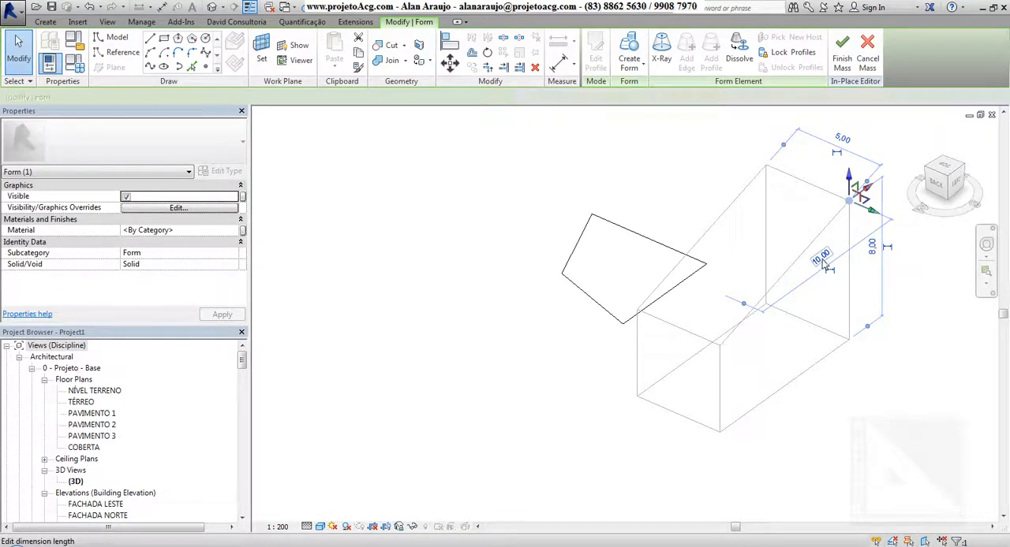
middle_click_drag(870, 352, 796, 483, "shift")
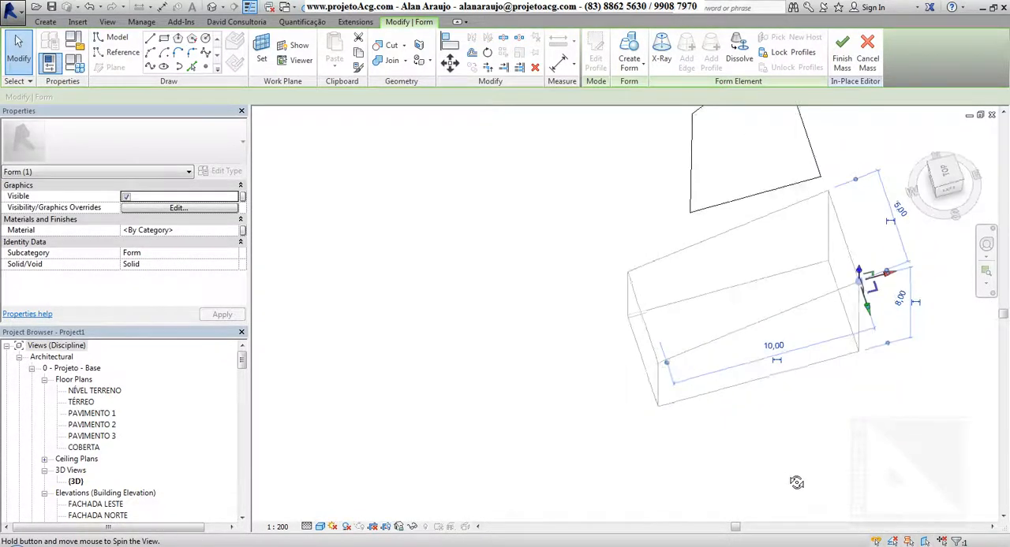
left_click(774, 348)
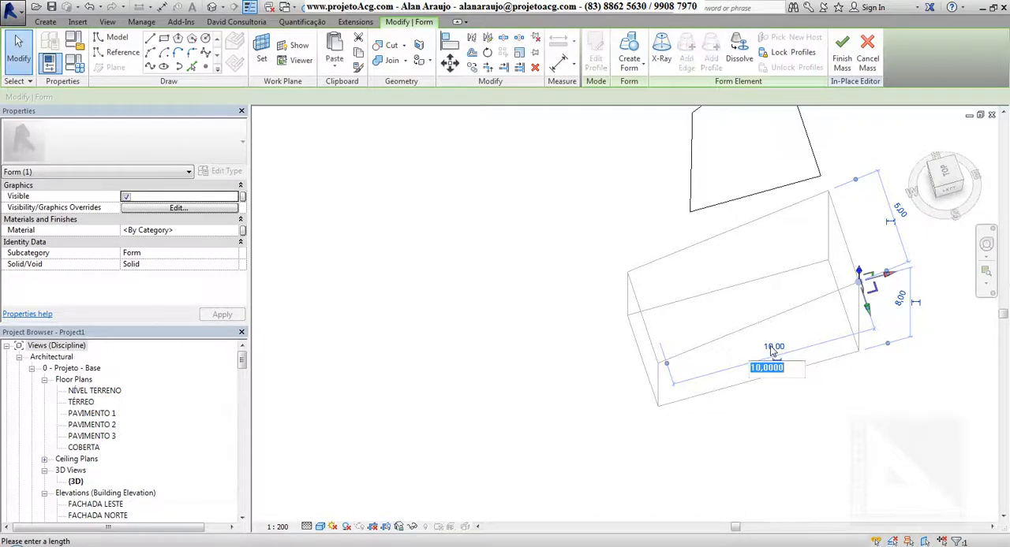
type("15")
key("Return")
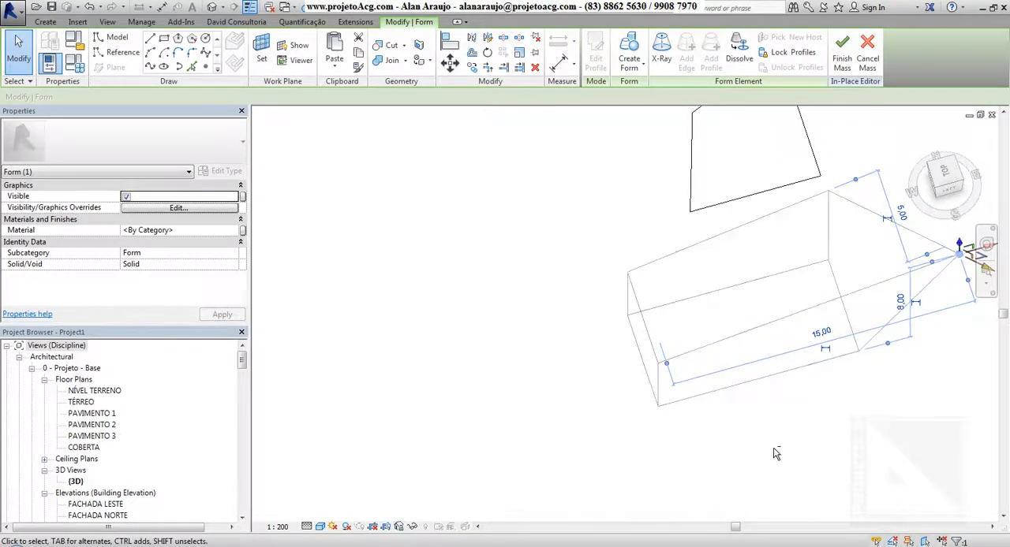
Step: Pull the tall-end vertex back by setting its length dimension to 12
middle_click_drag(796, 347, 793, 287, "shift")
left_click(789, 273)
type("12")
key("Return")
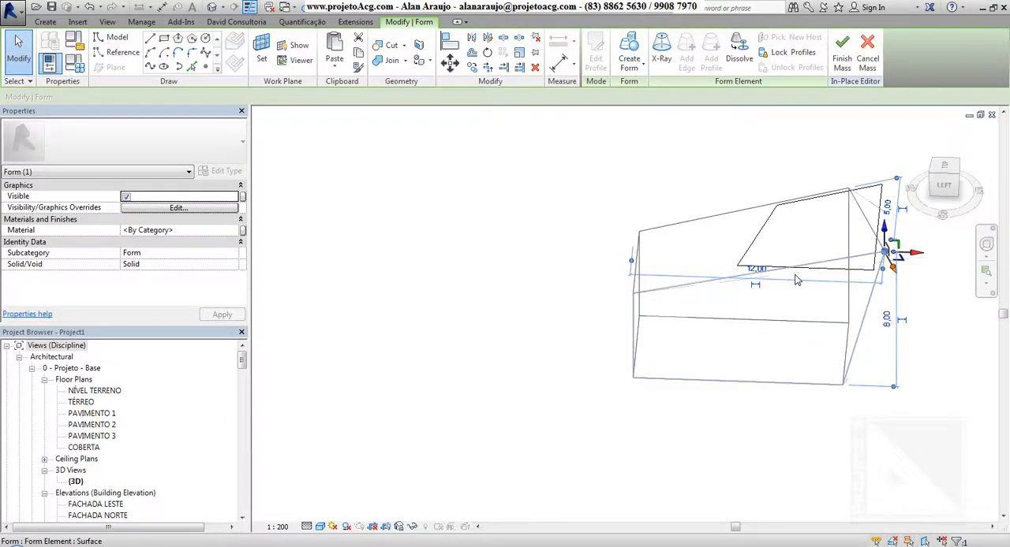
Step: Set the tall-end upper vertex's length dimension to 13 and its height to 9
middle_click_drag(717, 426, 763, 440, "shift")
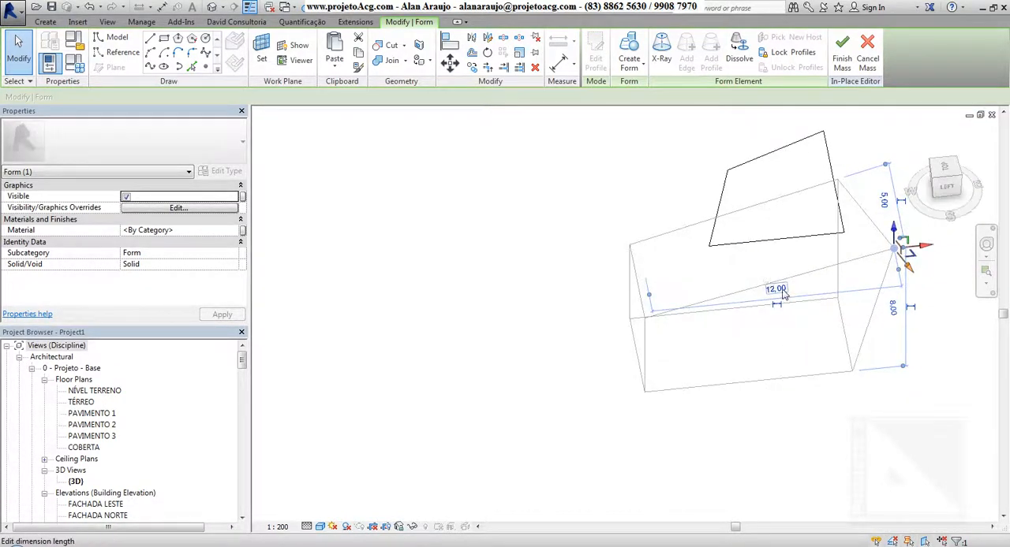
left_click(776, 288)
type("13")
key("Return")
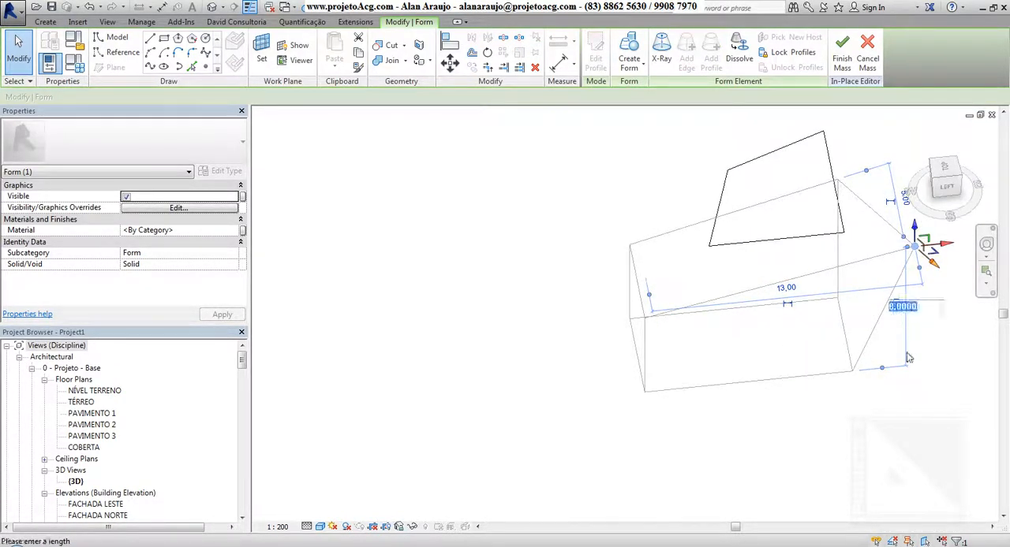
type("9")
key("Return")
left_click(773, 465)
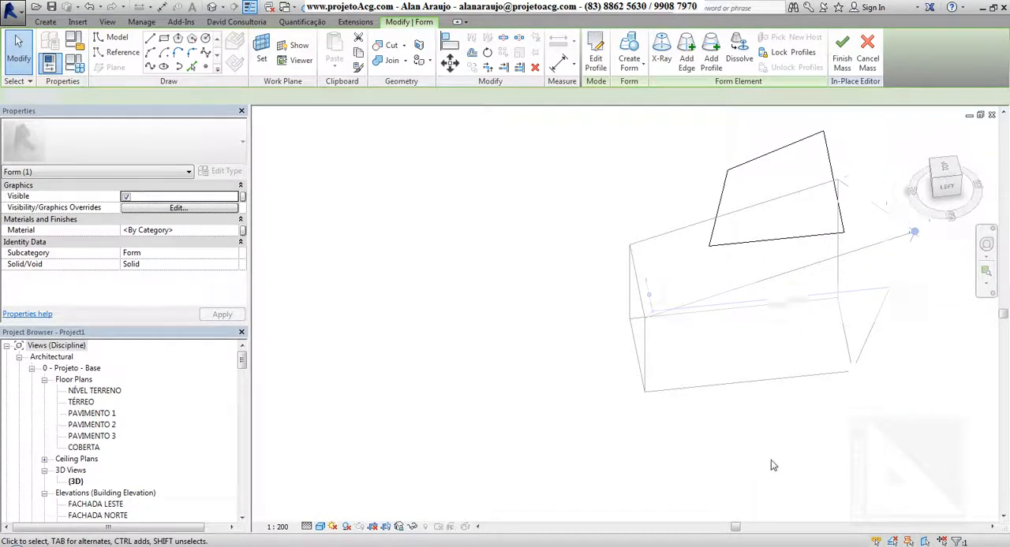
middle_click_drag(770, 466, 735, 460, "shift")
left_click(838, 415)
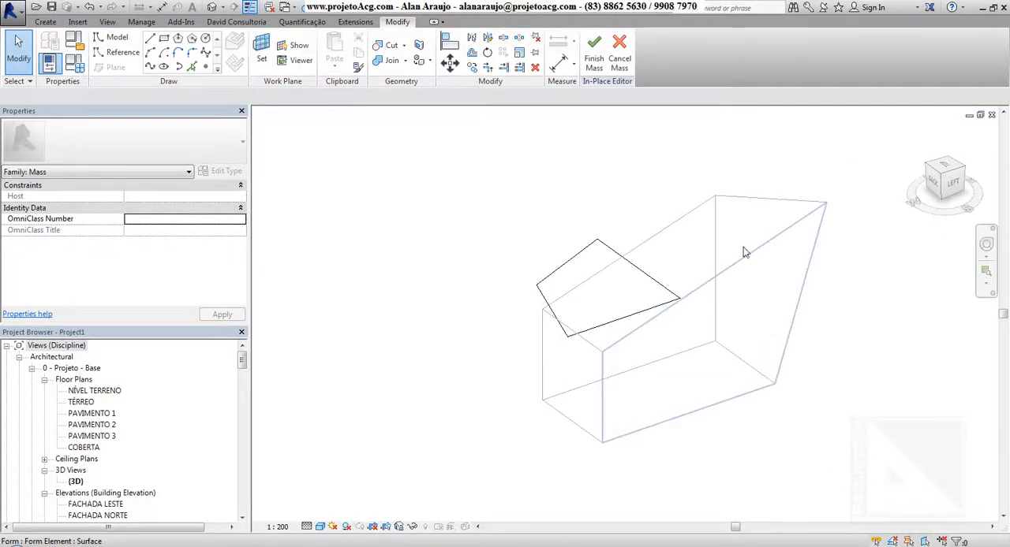
Step: Sketch a six-sided inscribed polygon on the sloped form's long side face, near its tall end
mouse_move(791, 364)
middle_mouse_down("shift")
mouse_move(811, 342)
mouse_move(784, 350)
middle_mouse_up("shift")
left_click(855, 404)
middle_click_drag(855, 404, 646, 463, "shift")
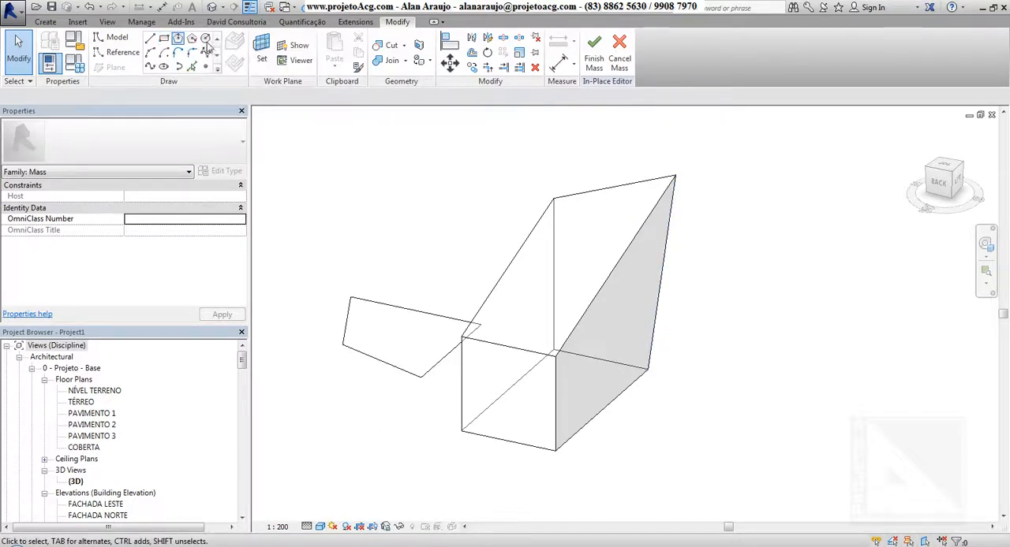
left_click(179, 41)
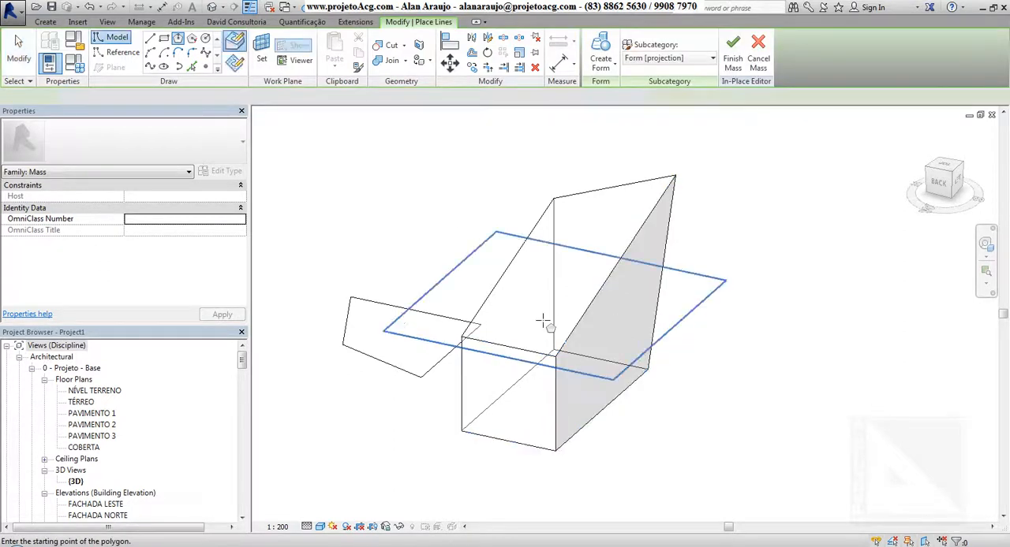
middle_click_drag(523, 286, 556, 347, "shift")
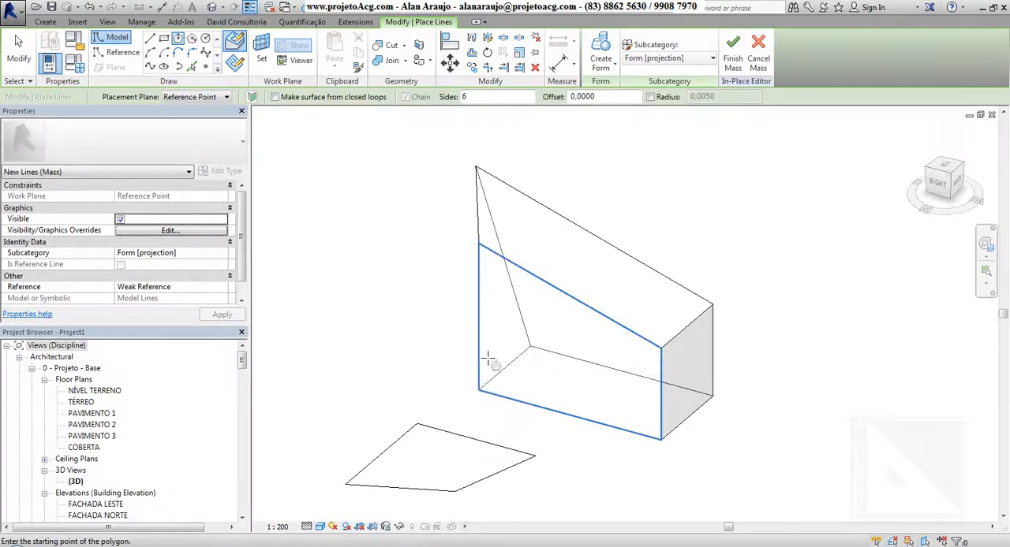
middle_click_drag(489, 360, 575, 371, "shift")
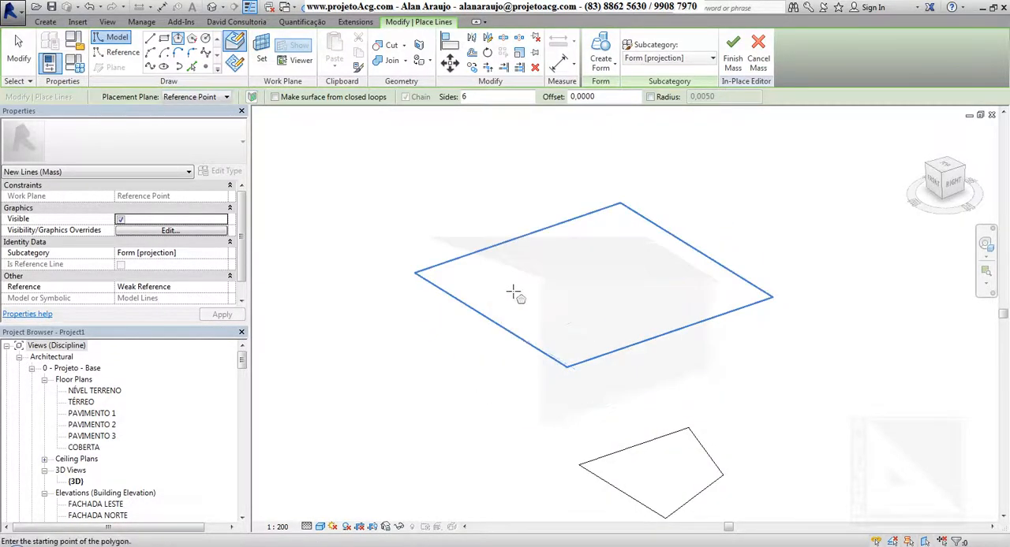
middle_click_drag(513, 294, 789, 439, "shift")
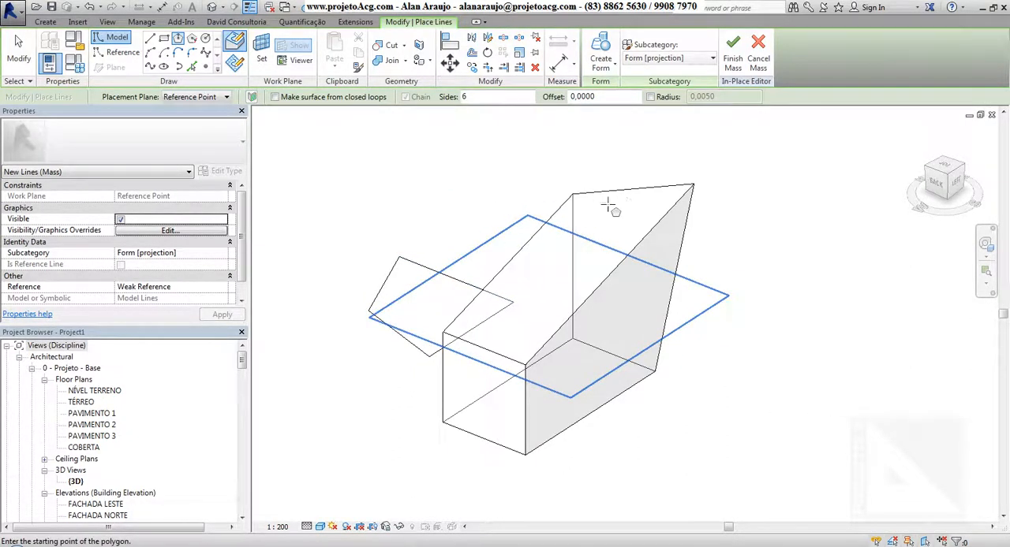
mouse_move(613, 379)
middle_mouse_down("shift")
mouse_move(586, 343)
mouse_move(643, 405)
mouse_move(608, 354)
mouse_move(631, 377)
middle_mouse_up("shift")
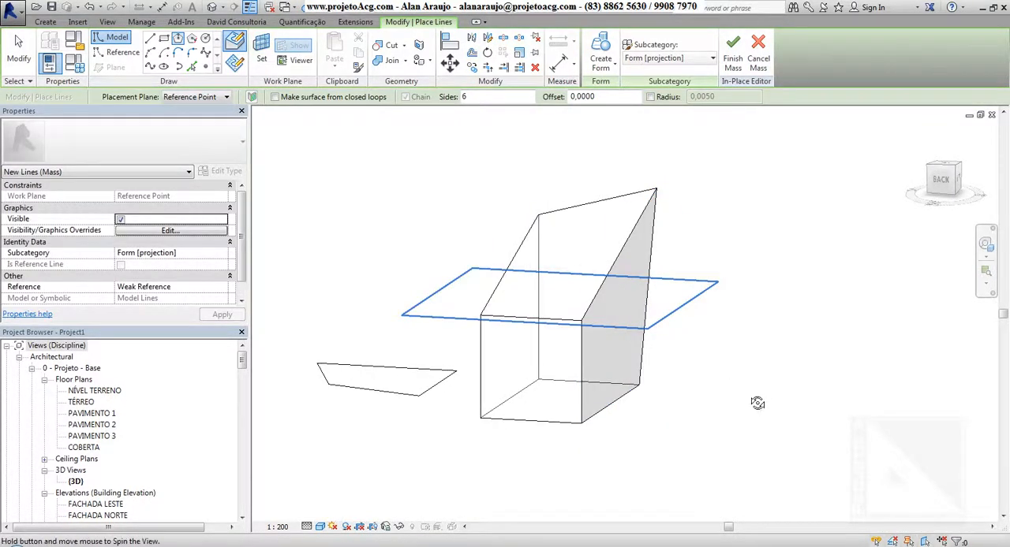
middle_click_drag(757, 401, 705, 467, "shift")
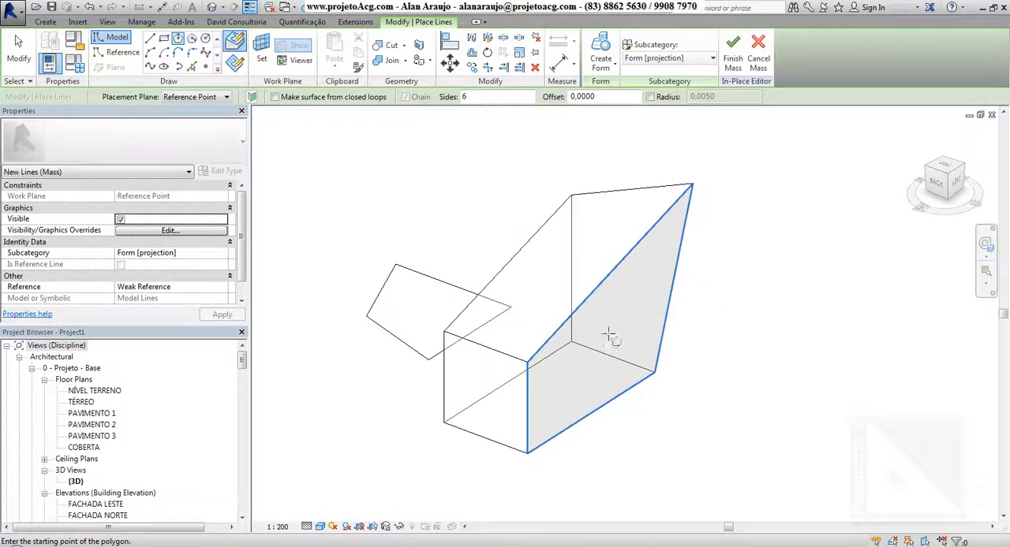
left_click(647, 298)
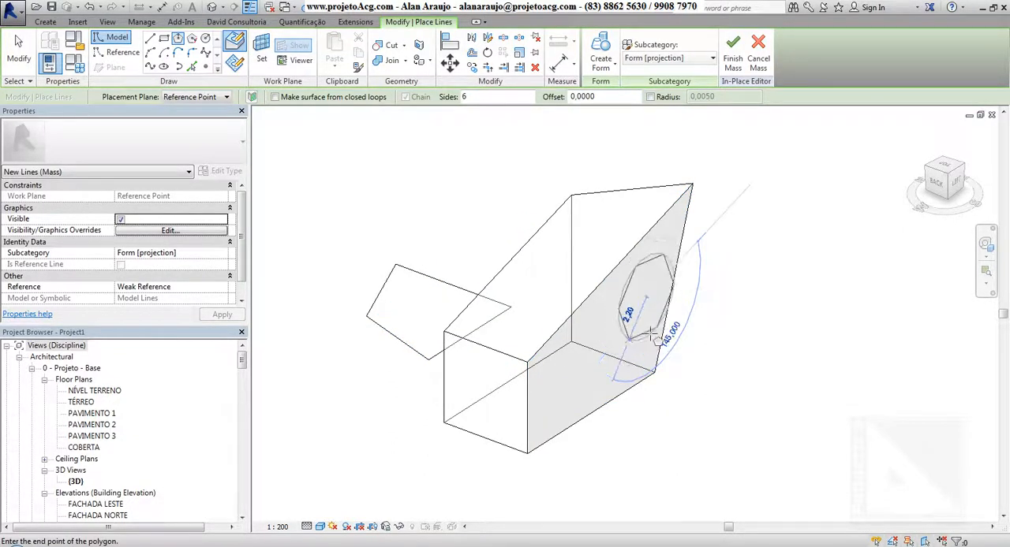
left_click(651, 330)
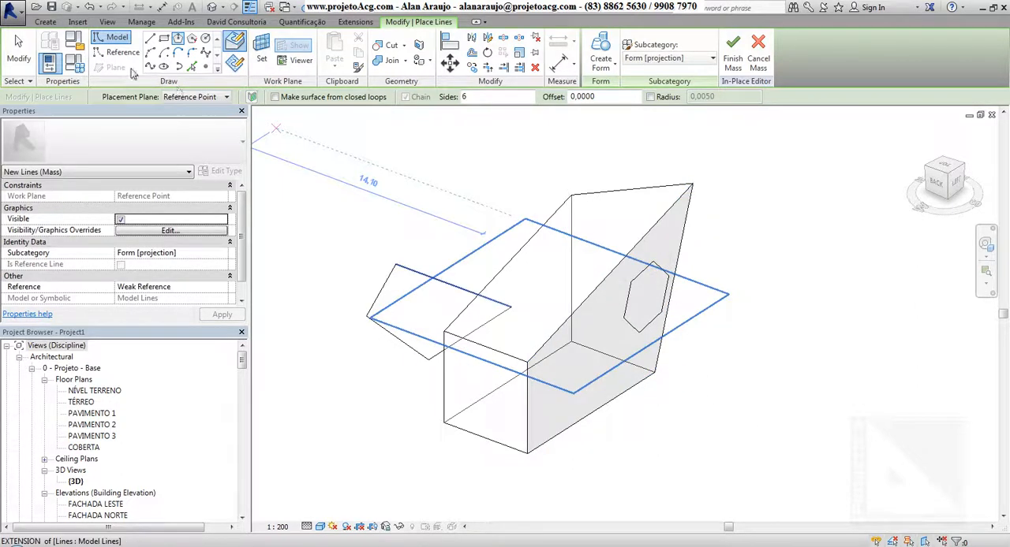
Step: Create a solid form from the hexagon and set its projection from the side face to 3
left_click(604, 49)
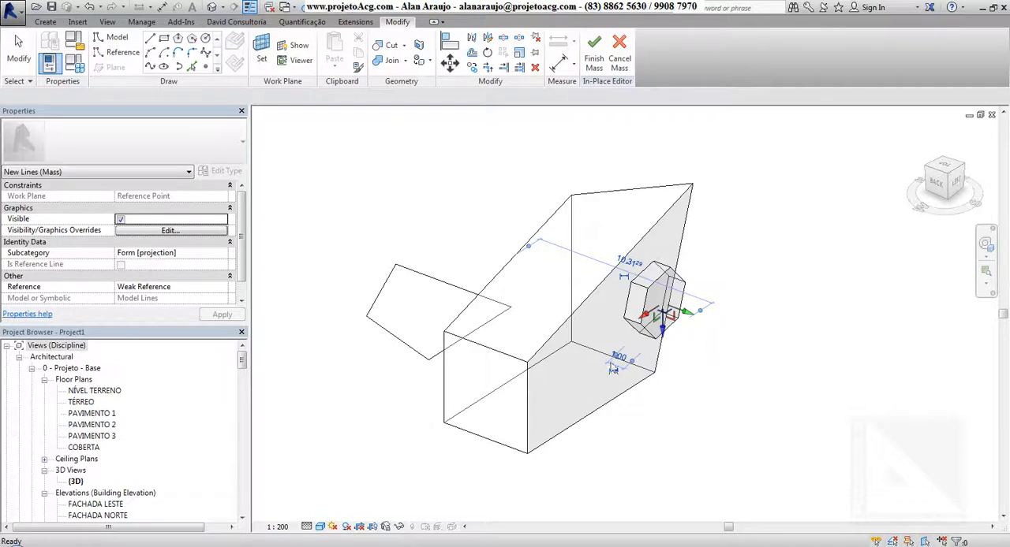
scroll(632, 359, "up", 5)
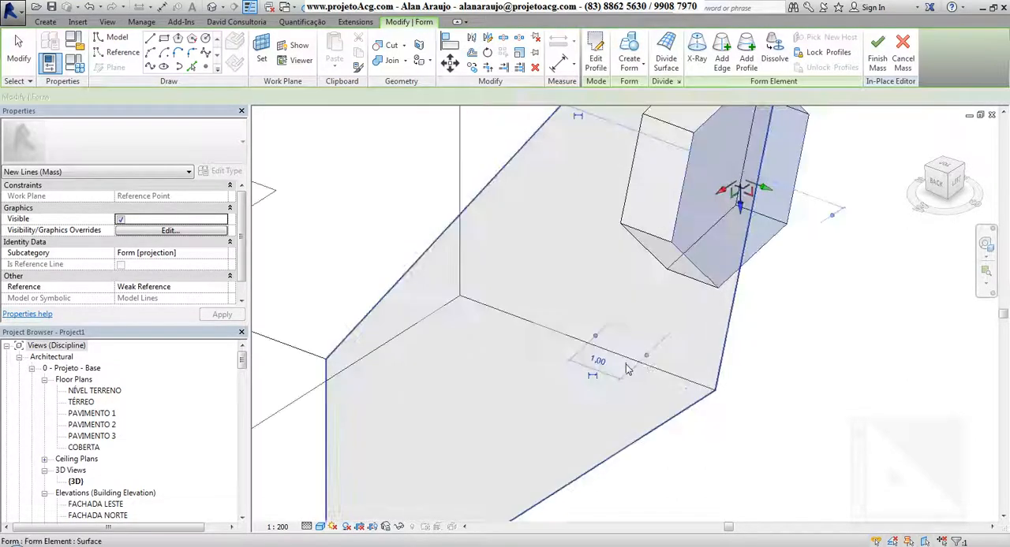
left_click(599, 359)
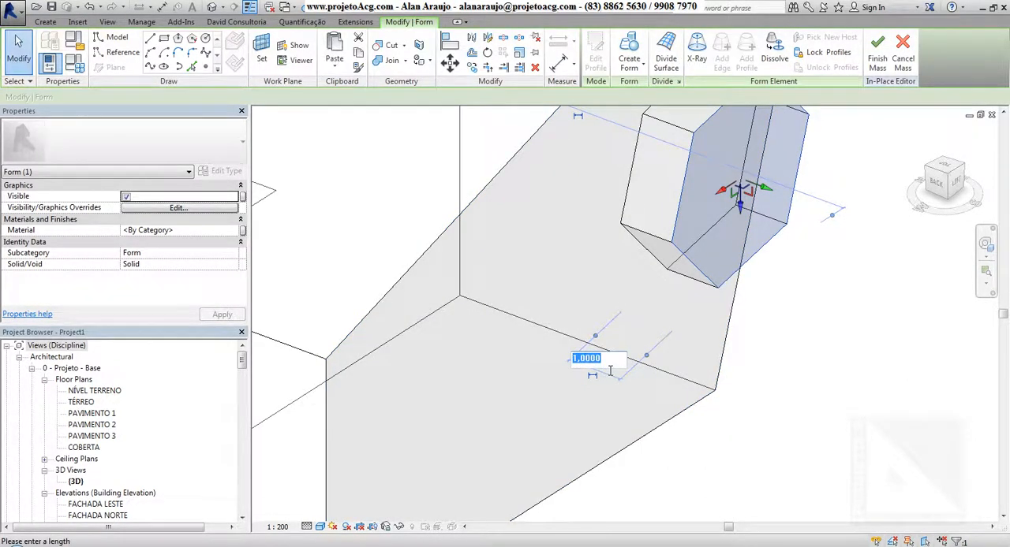
key("Return")
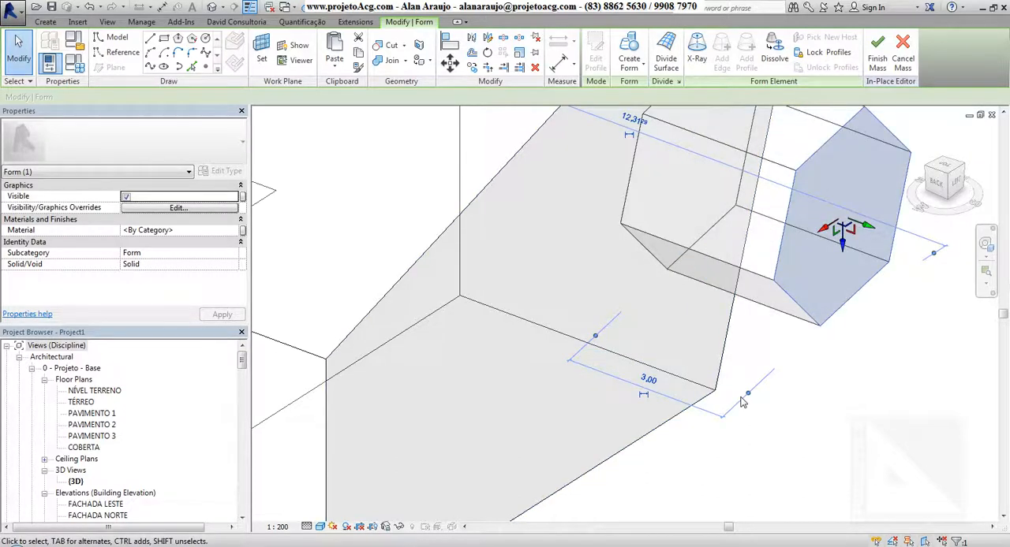
Step: Stretch the hexagonal form's lower face down toward the base of the larger form and set its dimension to 6
scroll(852, 427, "down", 3)
middle_click_drag(874, 431, 848, 438, "shift")
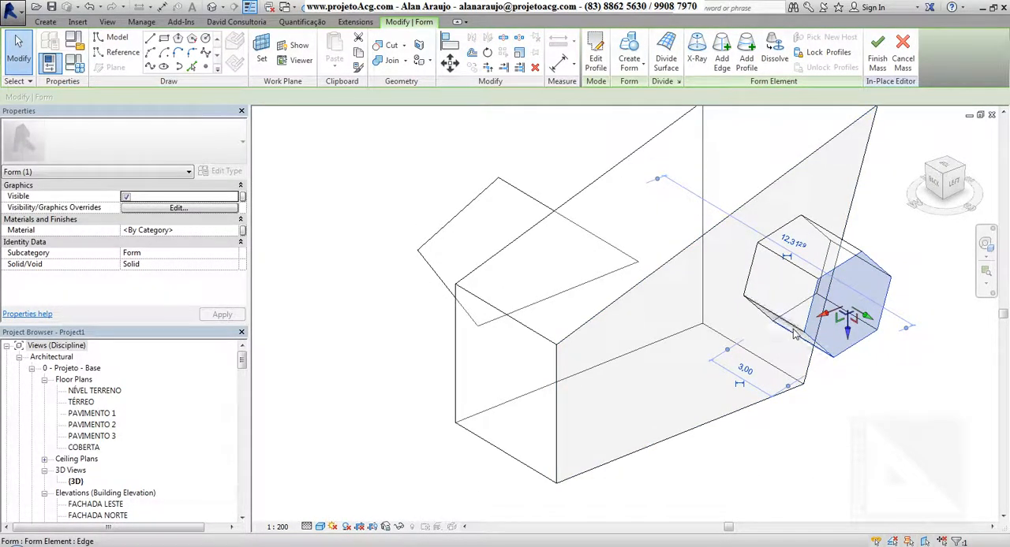
middle_click_drag(845, 396, 823, 345, "shift")
left_click(828, 335)
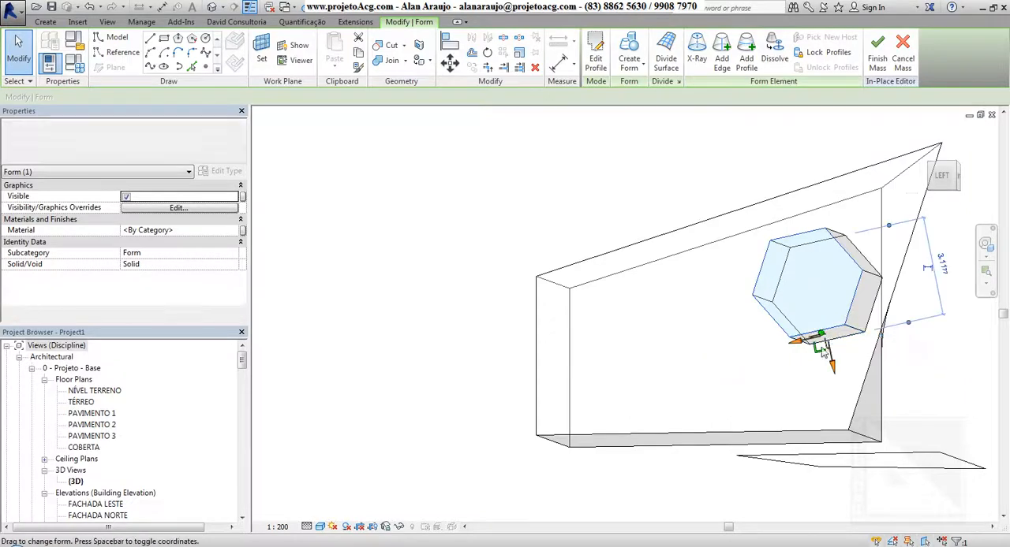
left_click_drag(833, 366, 863, 454)
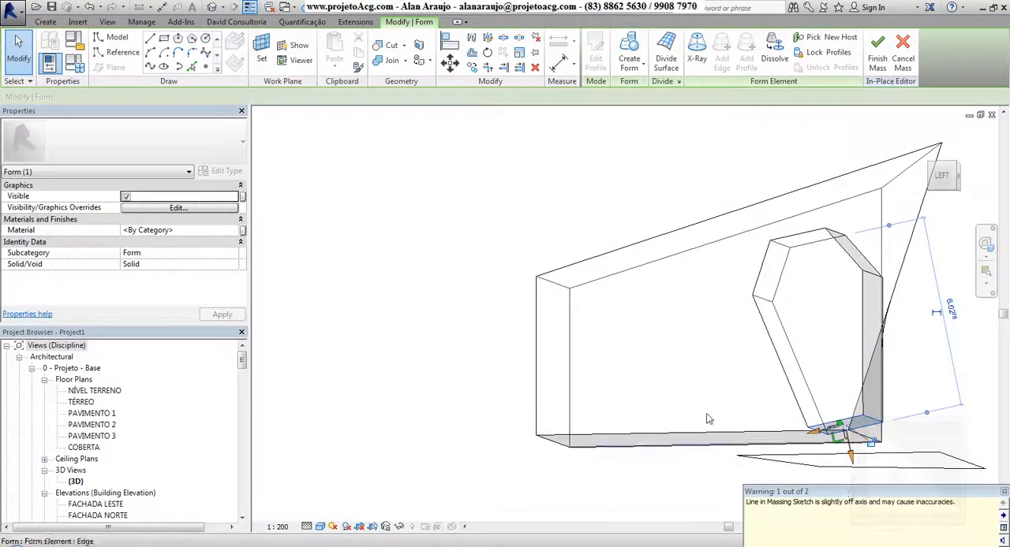
middle_click_drag(707, 419, 825, 500, "shift")
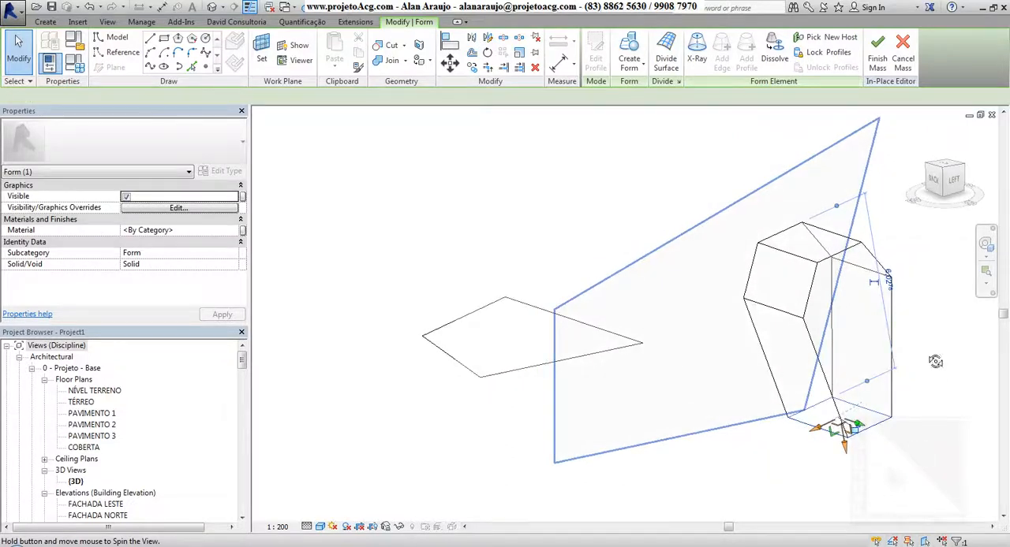
left_click(892, 281)
key("Return")
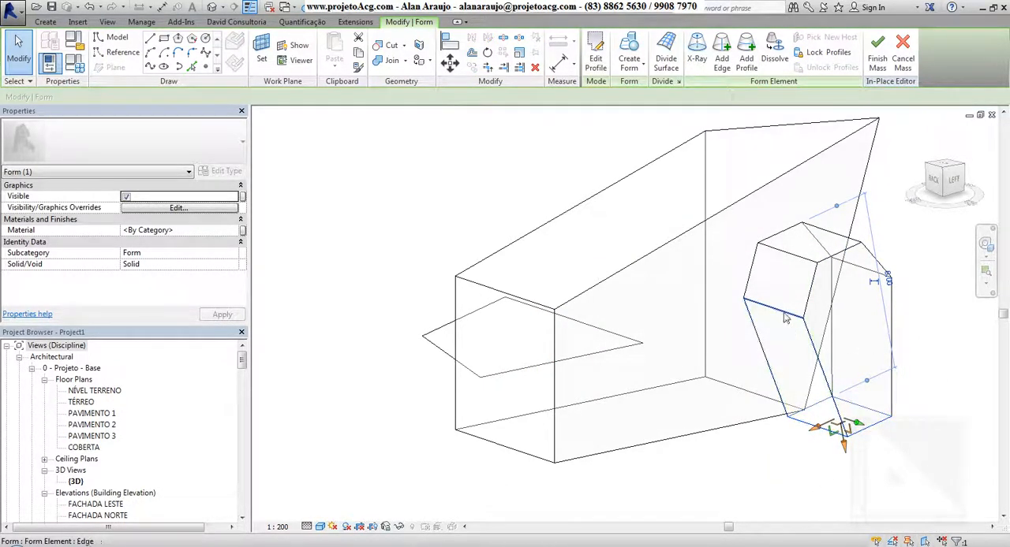
Step: Pull the hexagonal form's edge facing the larger form's low end outward to distort the solid
left_click(785, 316)
left_click_drag(792, 318, 760, 309)
middle_click_drag(777, 456, 825, 499, "shift")
left_click(775, 487)
middle_click_drag(813, 306, 729, 330, "shift")
key("Escape")
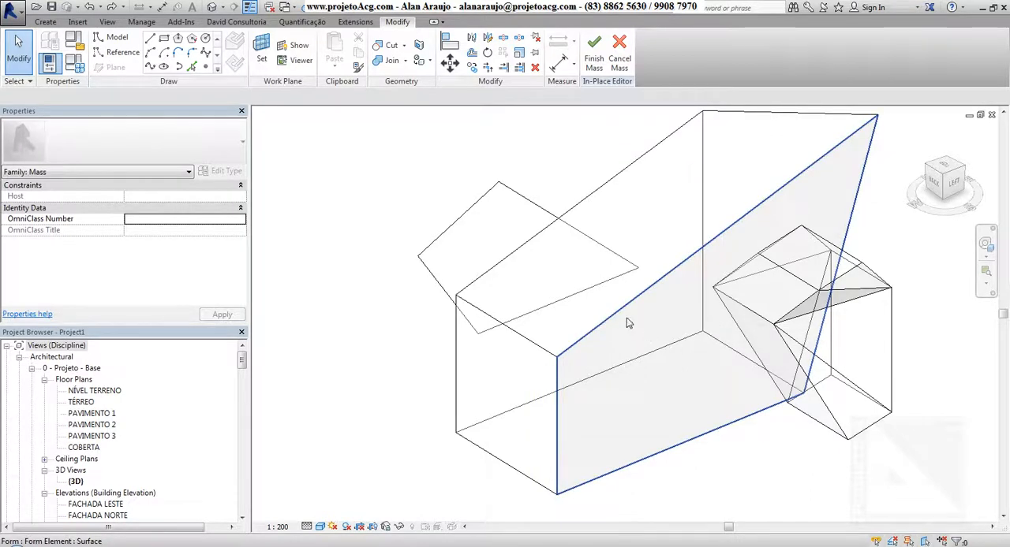
Step: Assign the material 000B_Pintura_Branca to the entire large sloped form, finding it with the search term PINTURA
key("Tab")
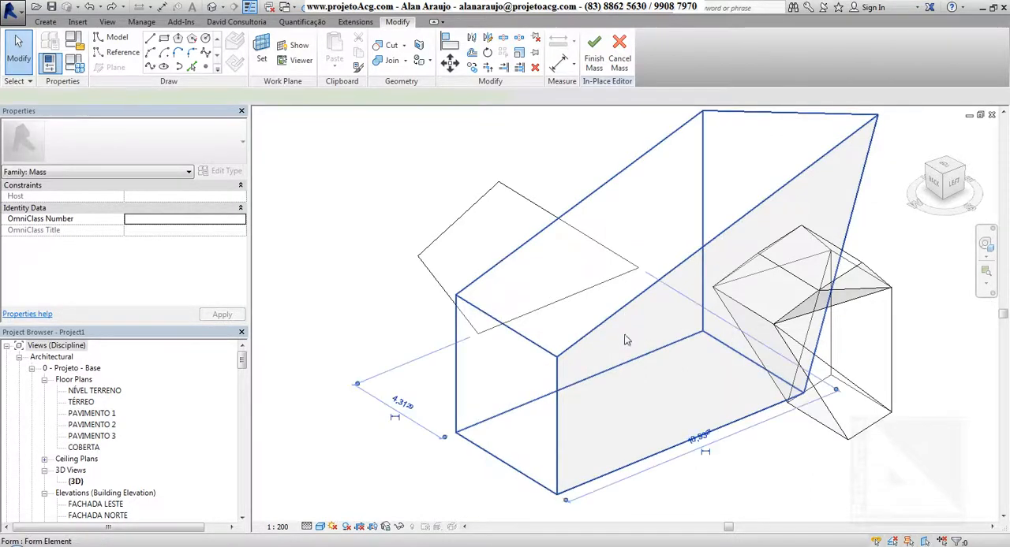
left_click(629, 419)
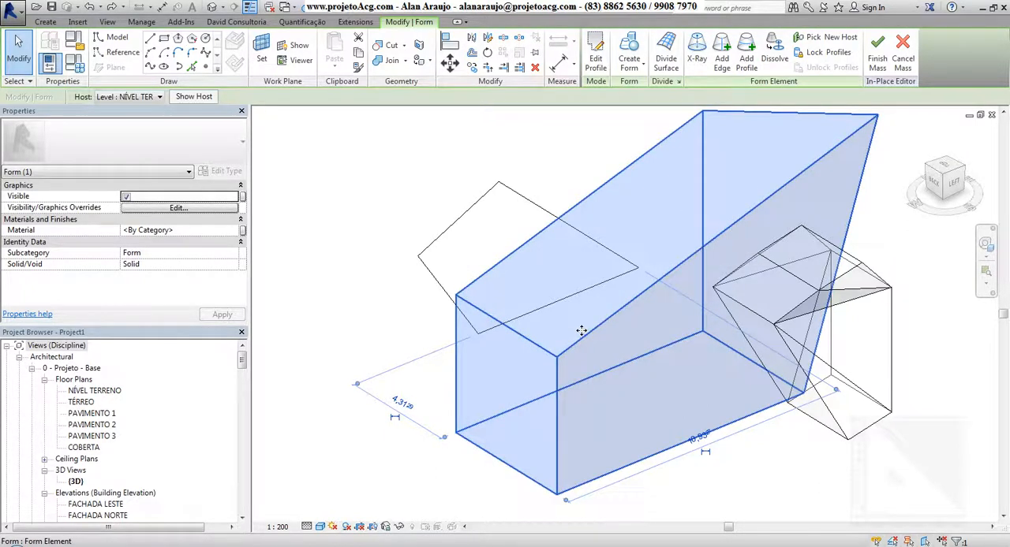
scroll(581, 330, "down", 3)
left_click(222, 230)
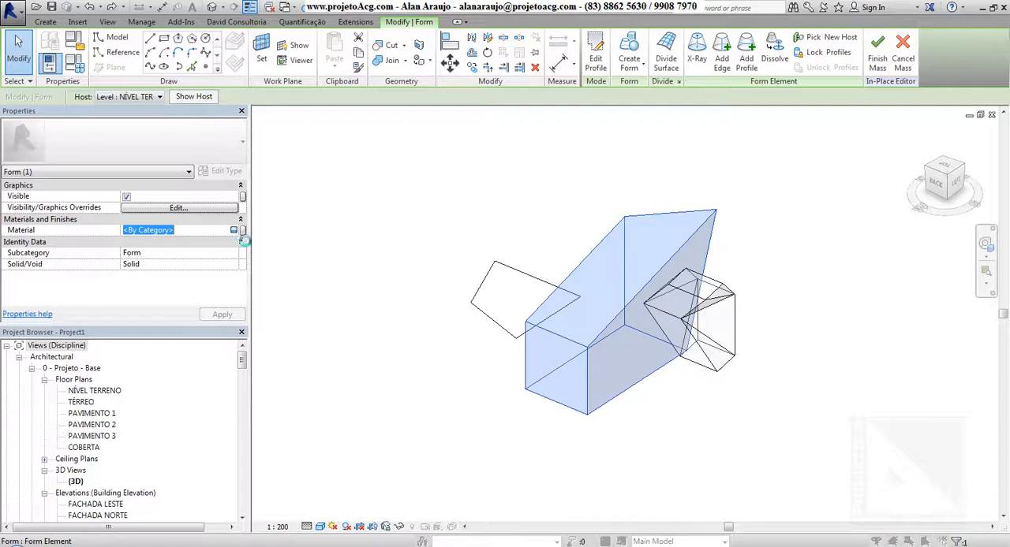
left_click(235, 231)
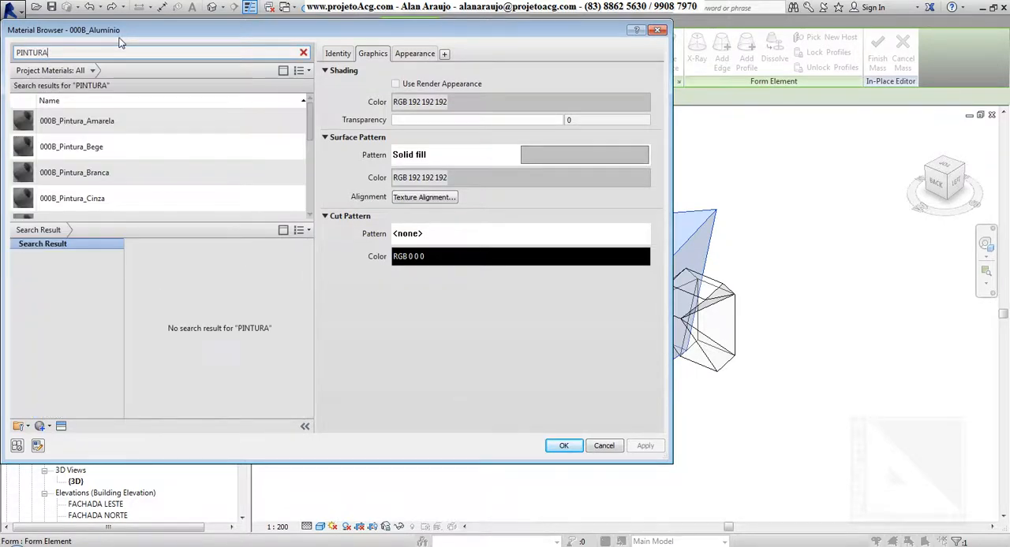
left_click(110, 172)
left_click(563, 446)
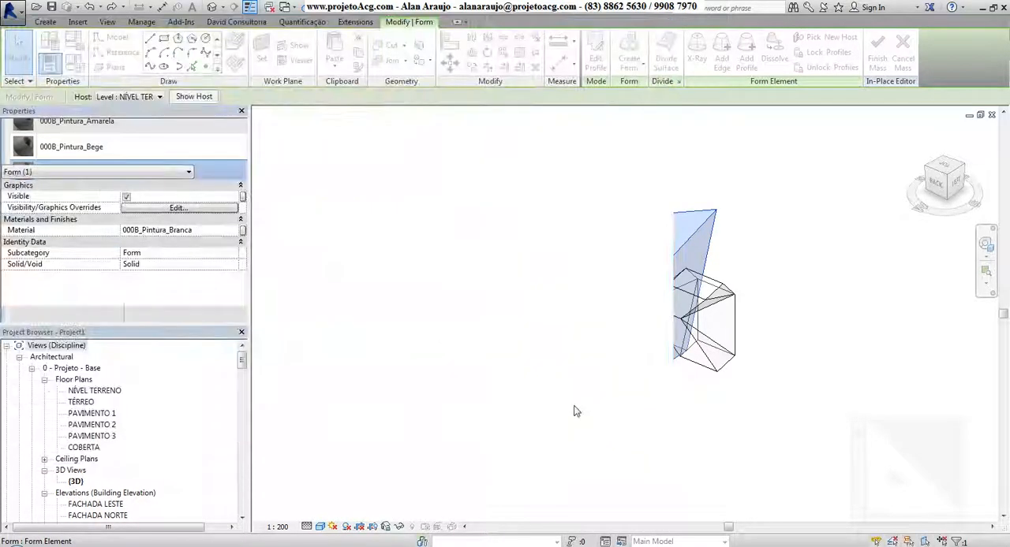
Step: Assign the material 000B_Pintura_Amarela to the distorted hexagonal form
left_click(740, 327)
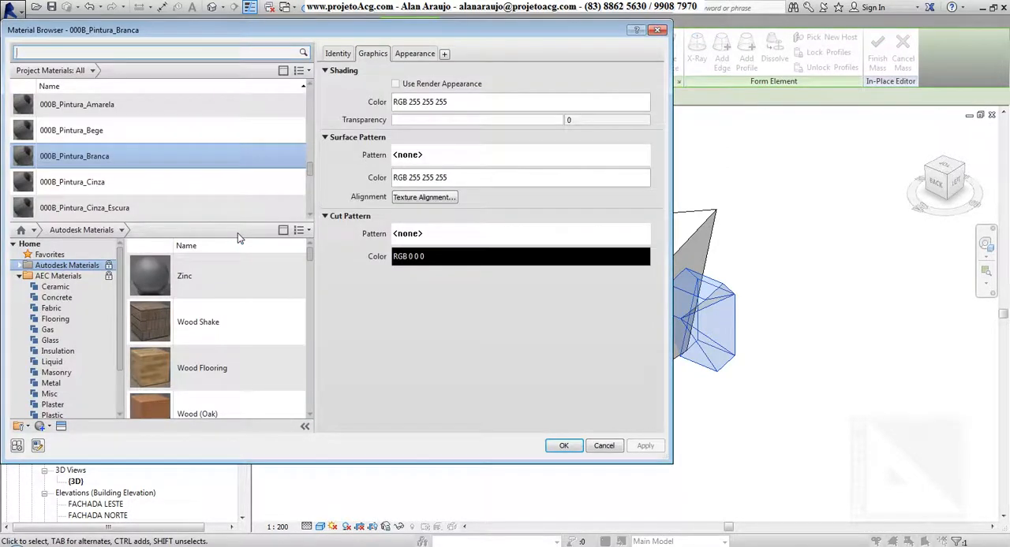
left_click(75, 103)
left_click(563, 446)
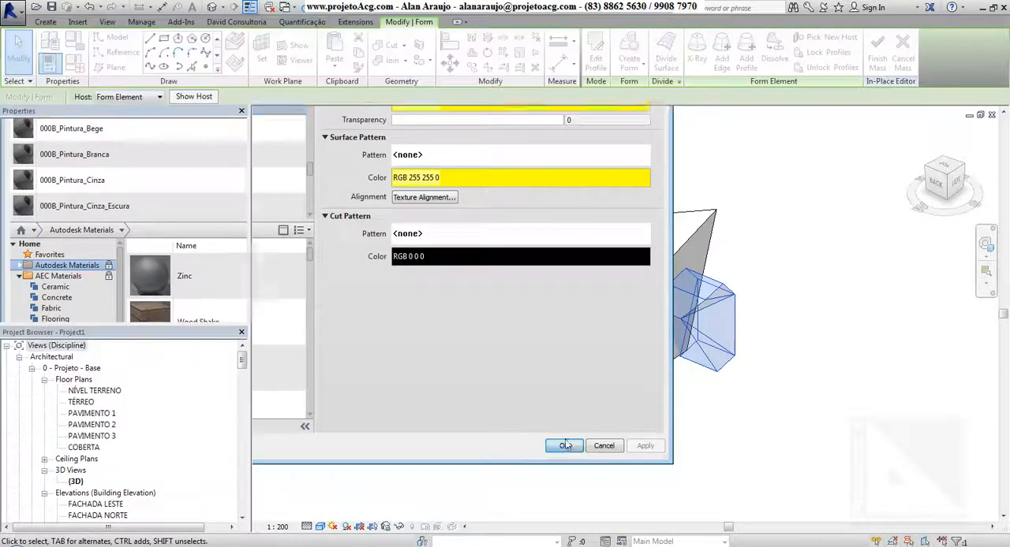
Step: Sketch a doorway rectangle about 2.5 wide and 3 high on the low end face of the sloped form
left_click(645, 471)
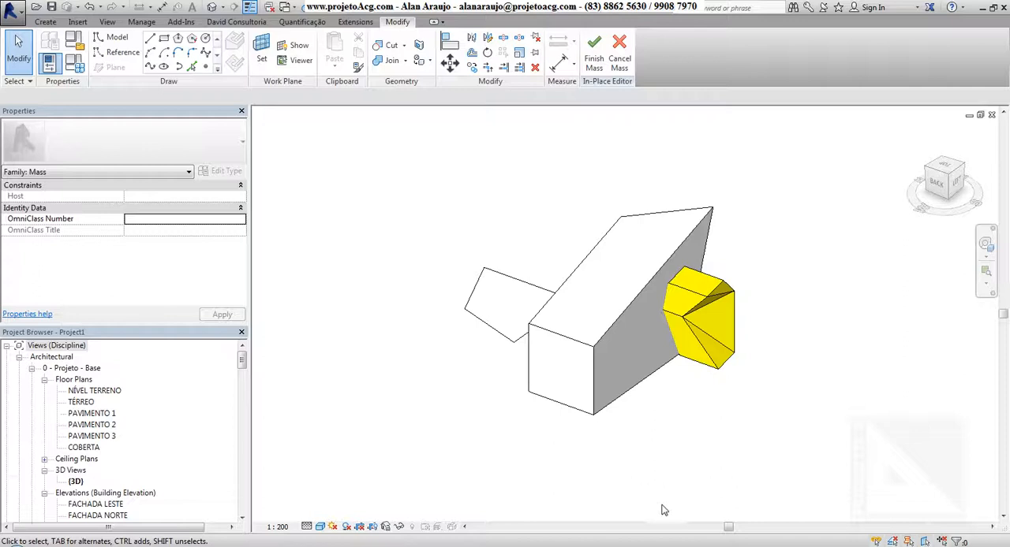
left_click(165, 39)
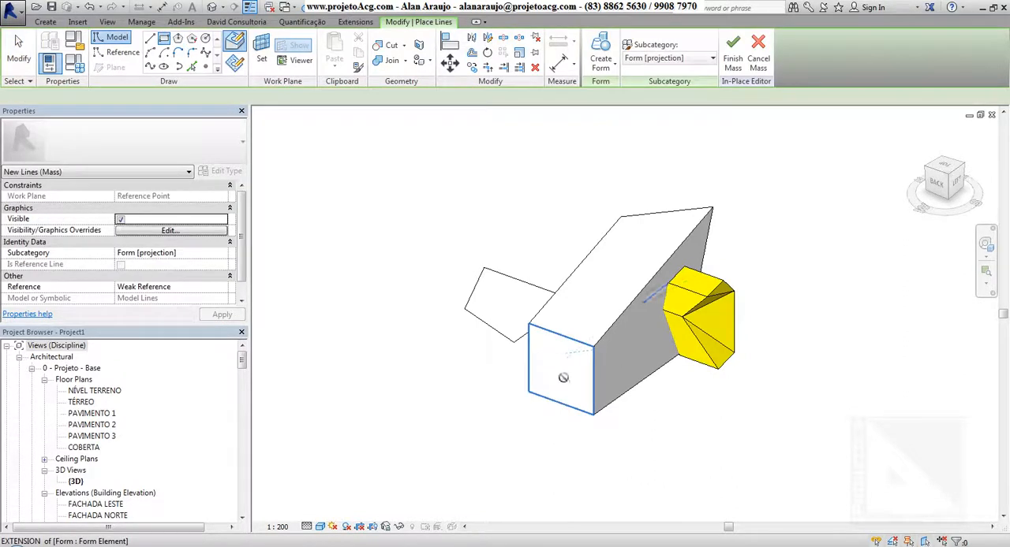
left_click(544, 357)
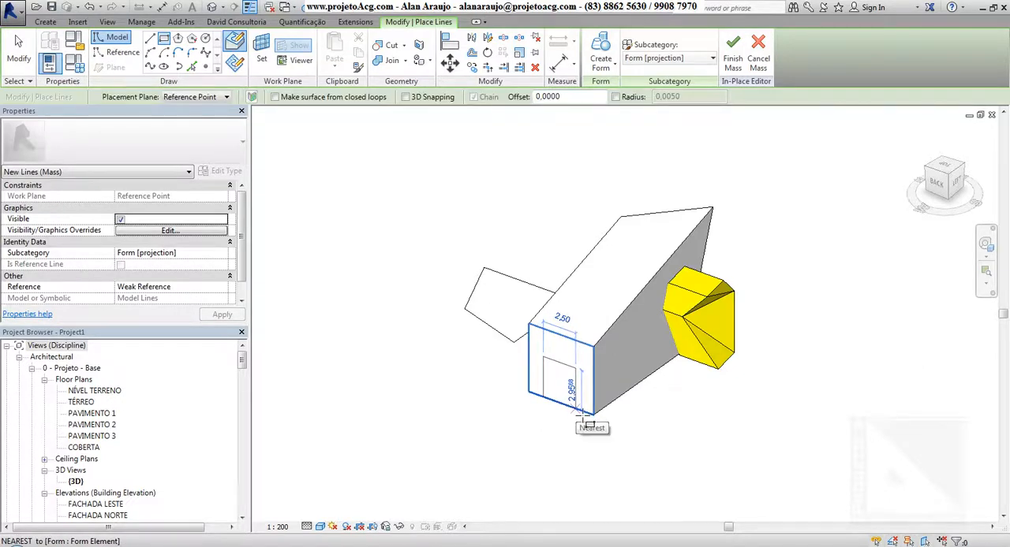
left_click(591, 425)
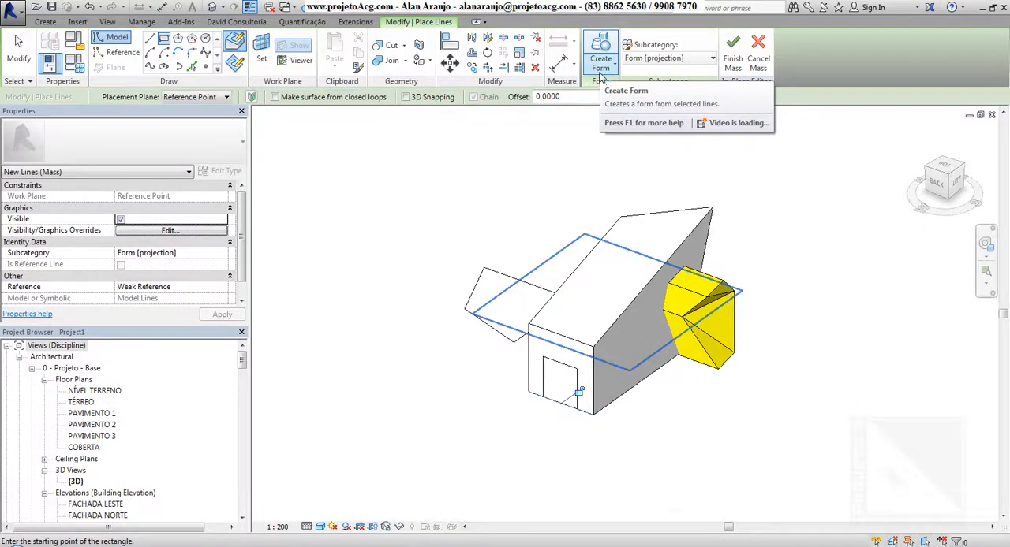
Step: Create a void form from the doorway rectangle to cut an opening in the sloped form
left_click(601, 67)
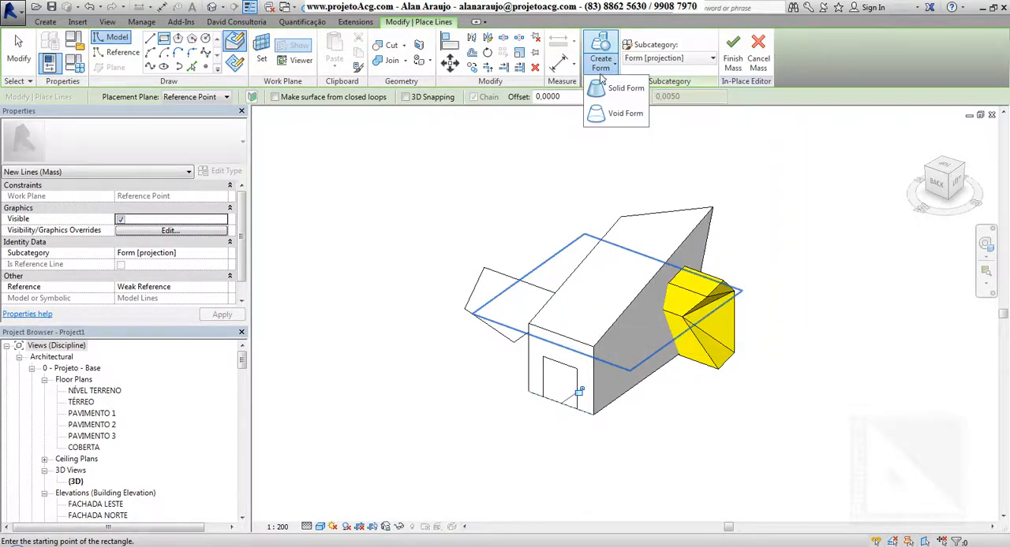
left_click(620, 114)
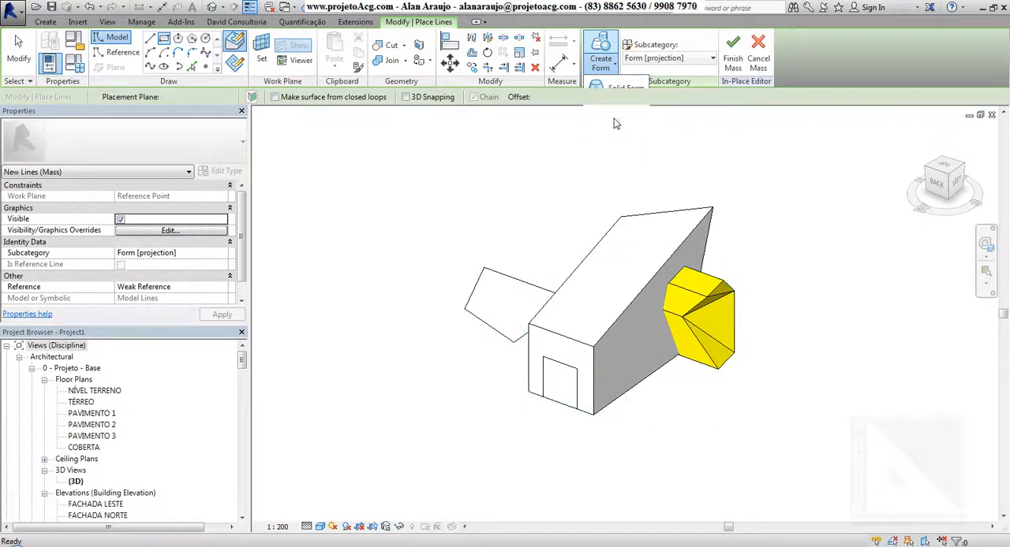
left_click(676, 460)
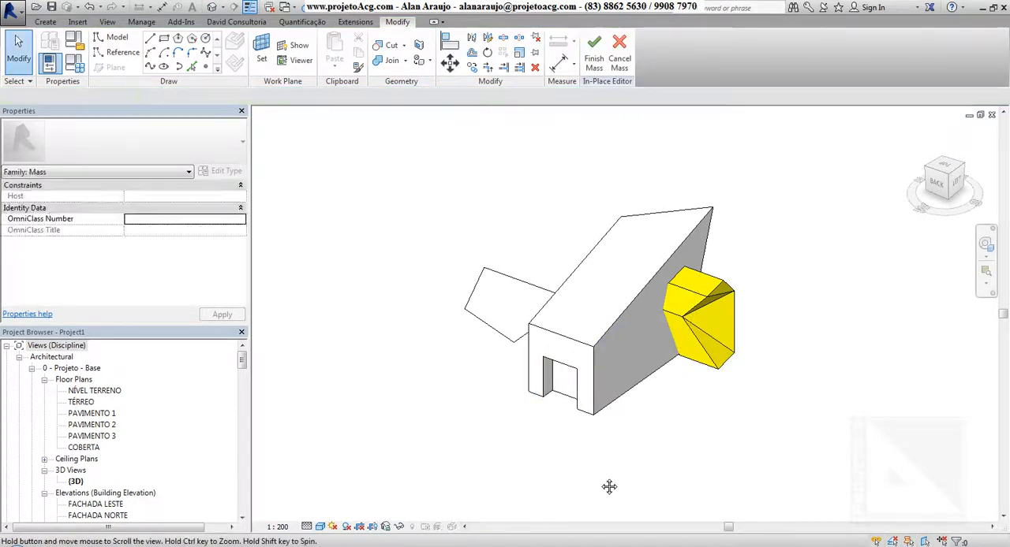
Step: Set the depth of the doorway void to 4 by moving its inner face
middle_click_drag(609, 487, 630, 413, "shift")
scroll(584, 373, "up", 1)
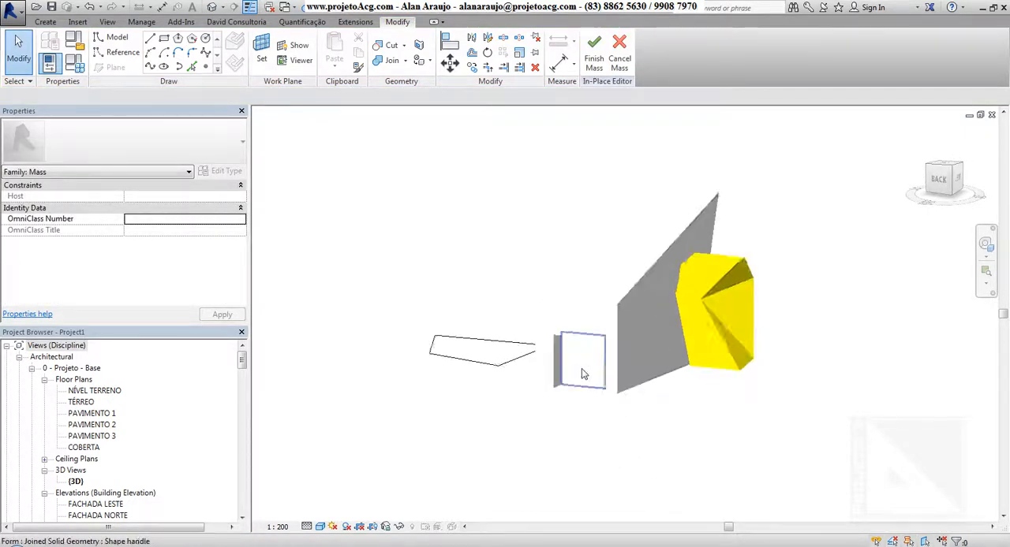
left_click(581, 368)
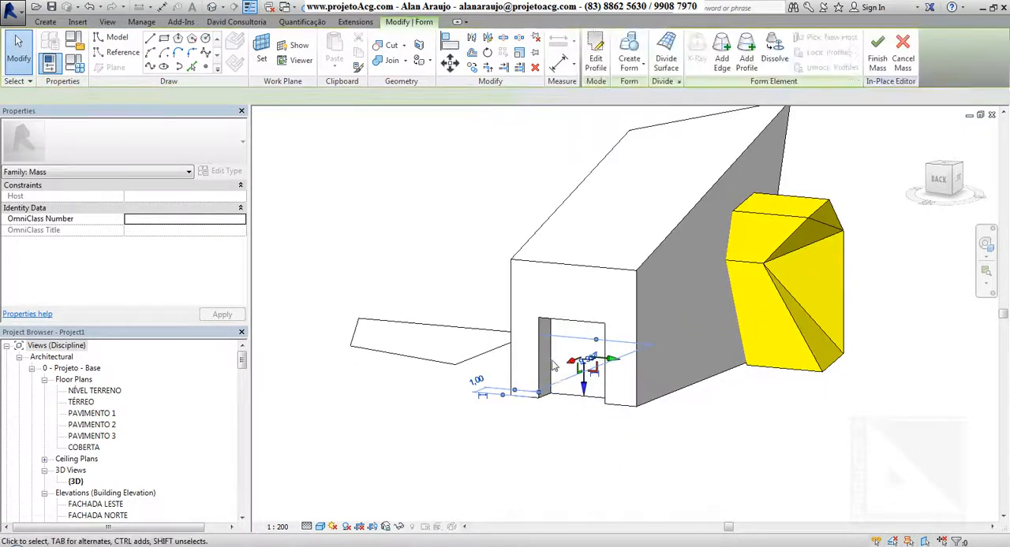
key("Escape")
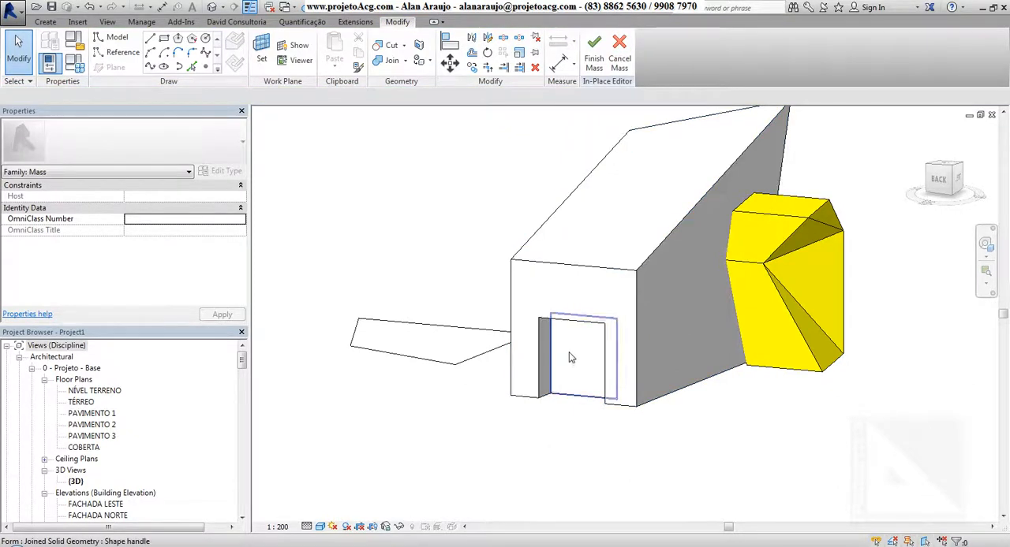
middle_click_drag(647, 492, 511, 437, "shift")
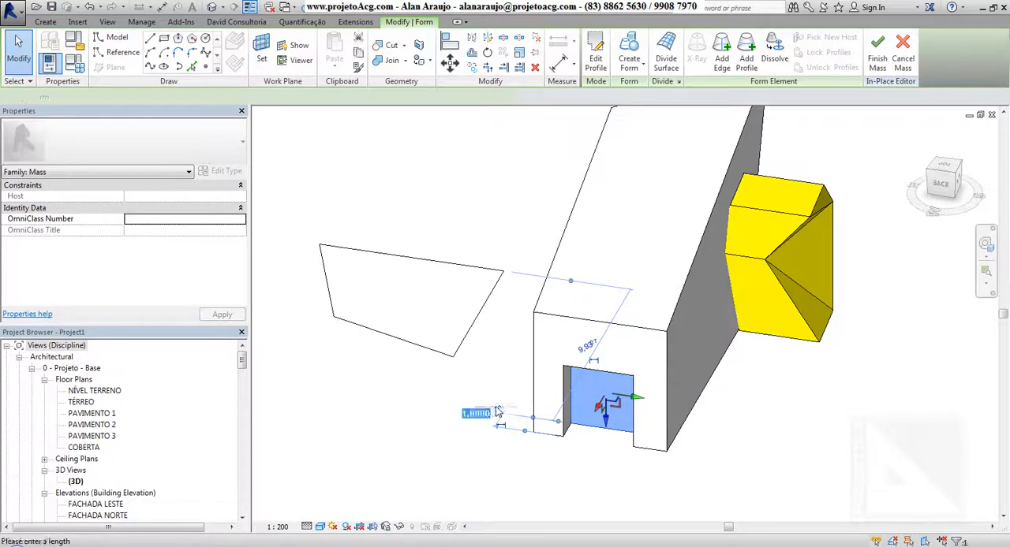
type("4")
key("Return")
middle_click_drag(686, 454, 723, 487, "shift")
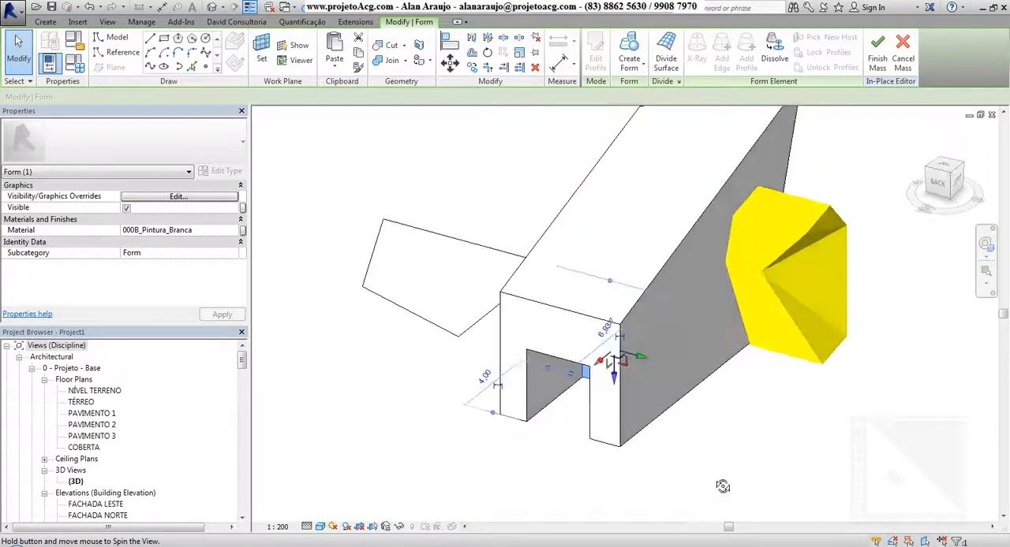
Step: Delete the yellow distorted hexagonal form beside the sloped form
left_click(822, 227)
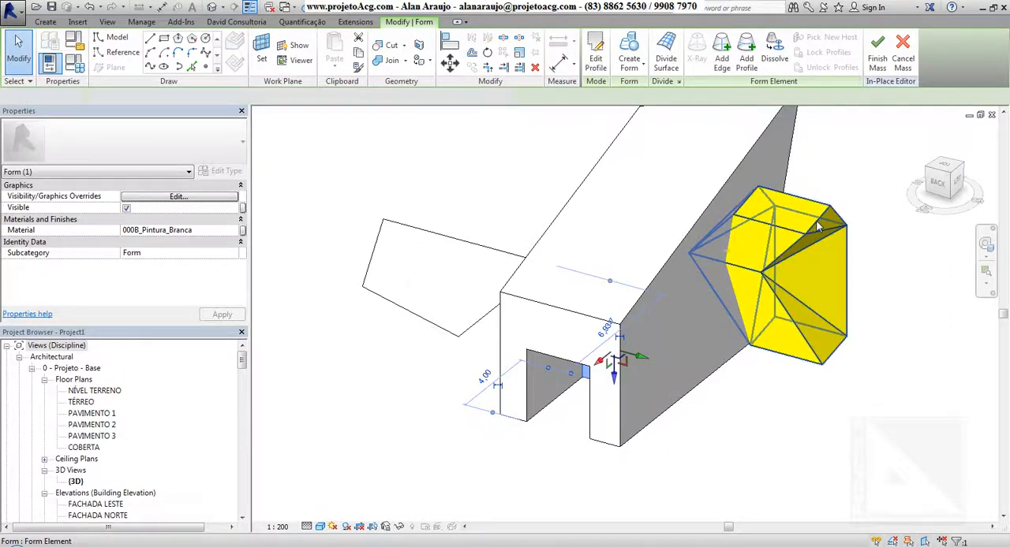
key("Delete")
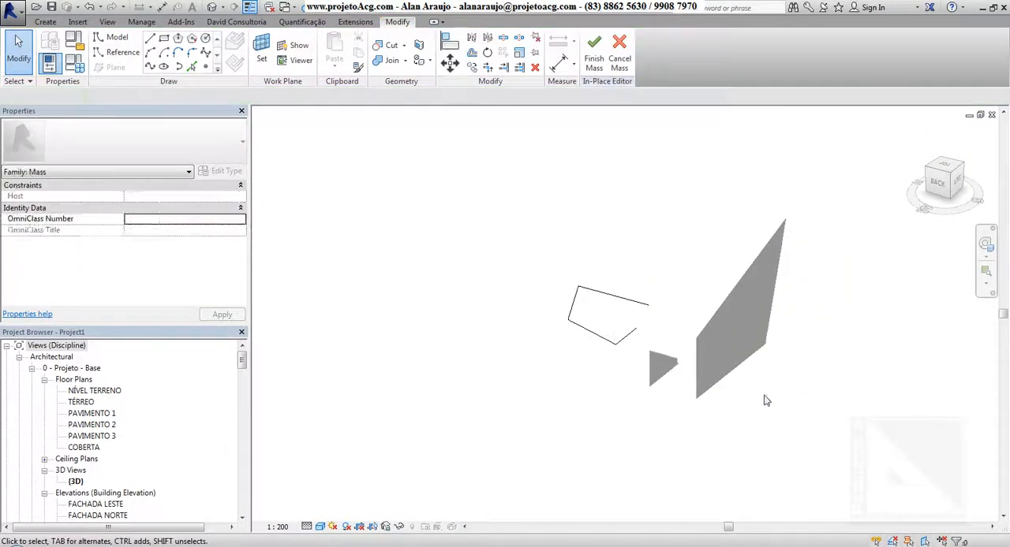
middle_click_drag(763, 401, 614, 425, "shift")
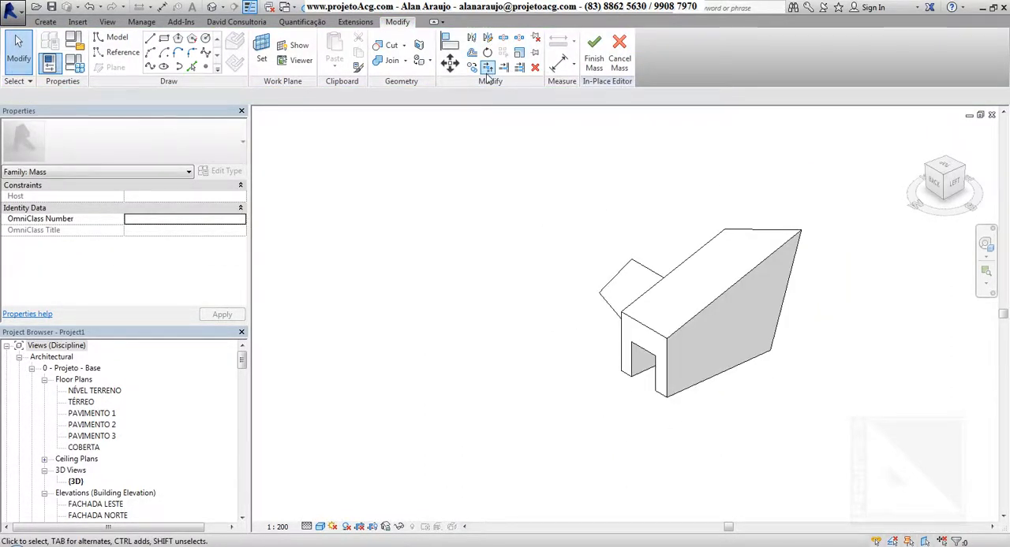
key("Escape")
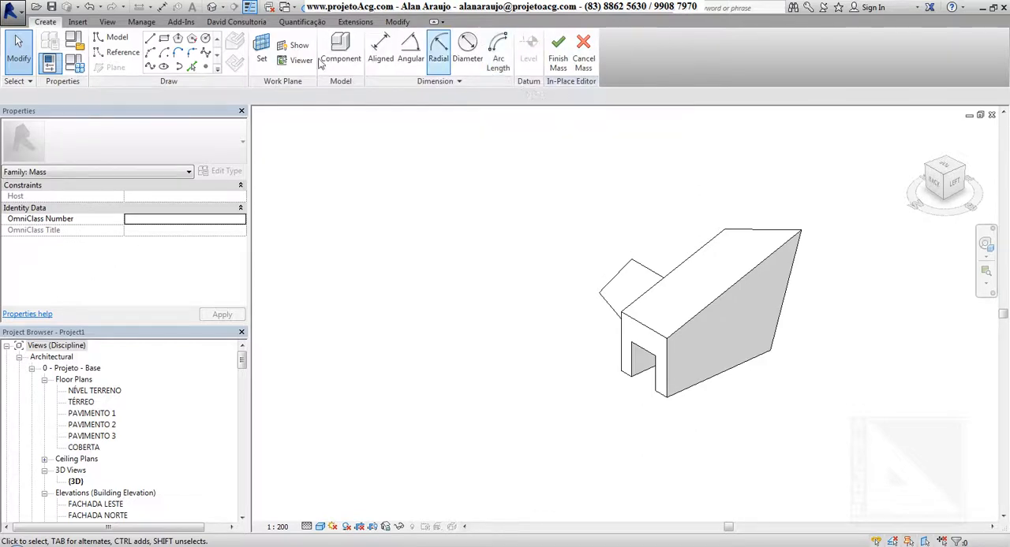
Step: Sketch a rectangle about 11 long beside the sloped form's long side and turn it into a solid form 5 high
left_click(688, 394)
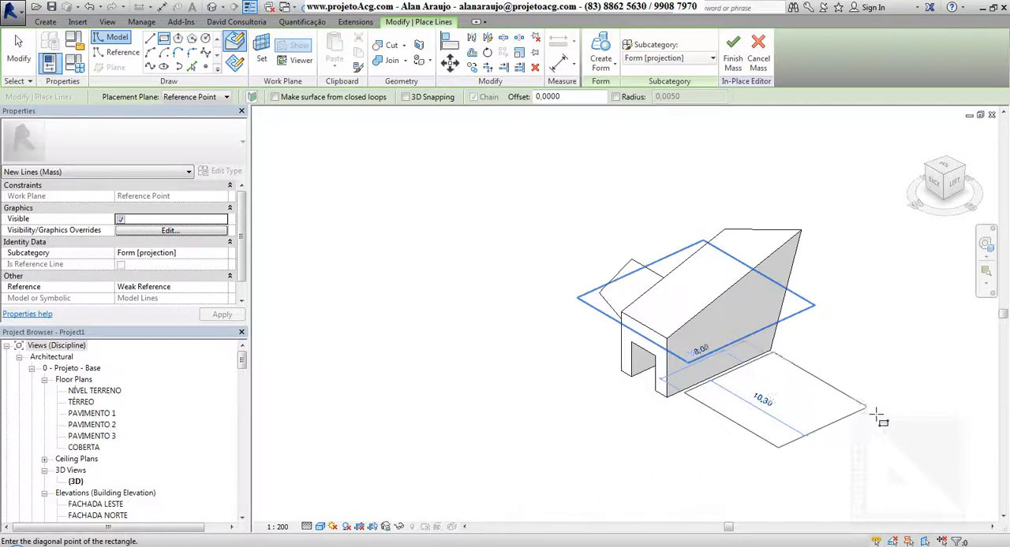
left_click(854, 422)
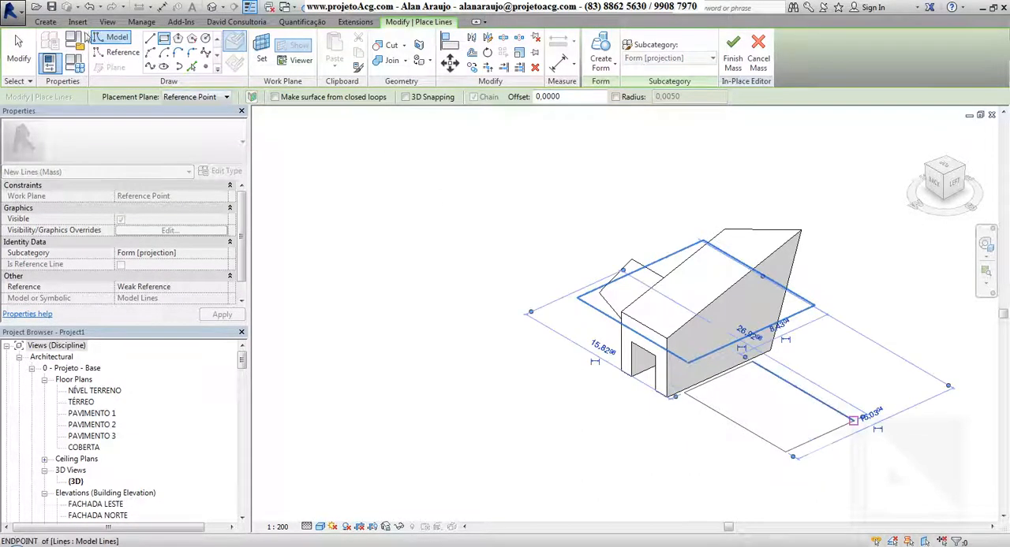
left_click(601, 49)
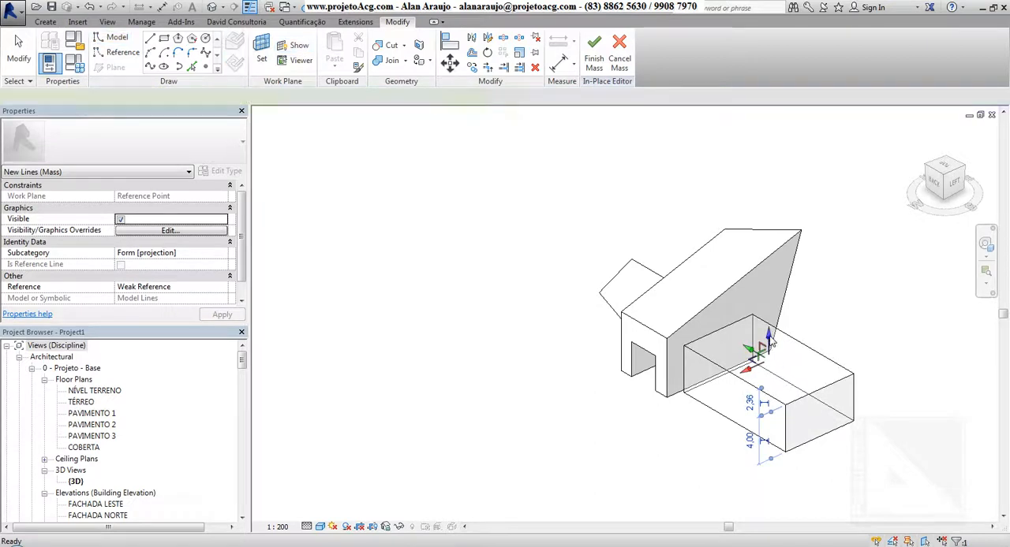
left_click(773, 343)
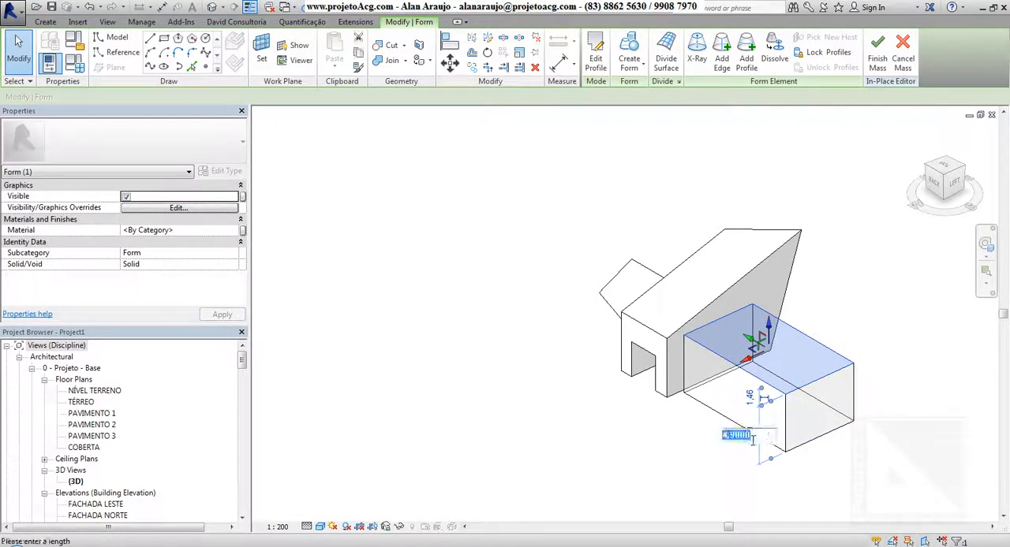
left_click(750, 435)
type("5")
key("Return")
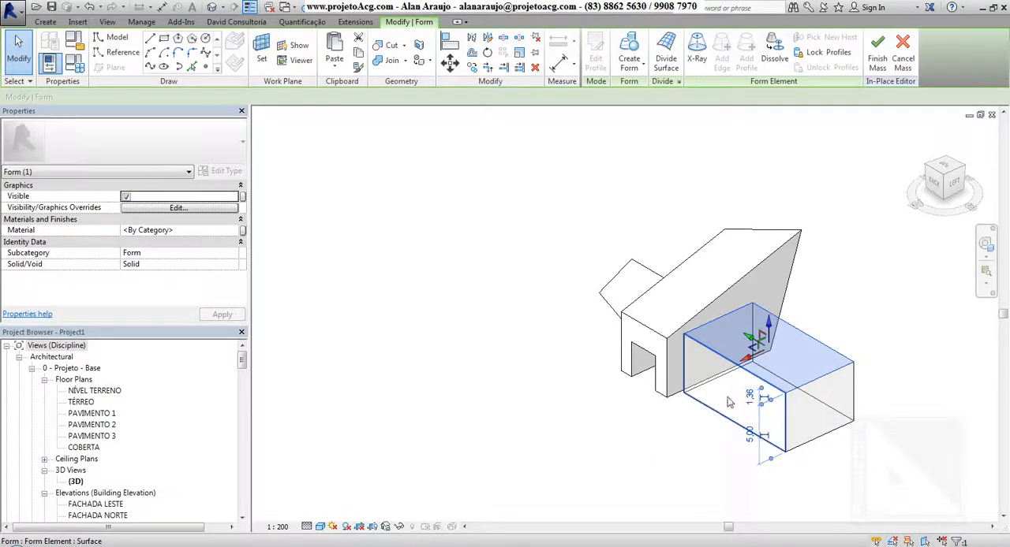
left_click(713, 334)
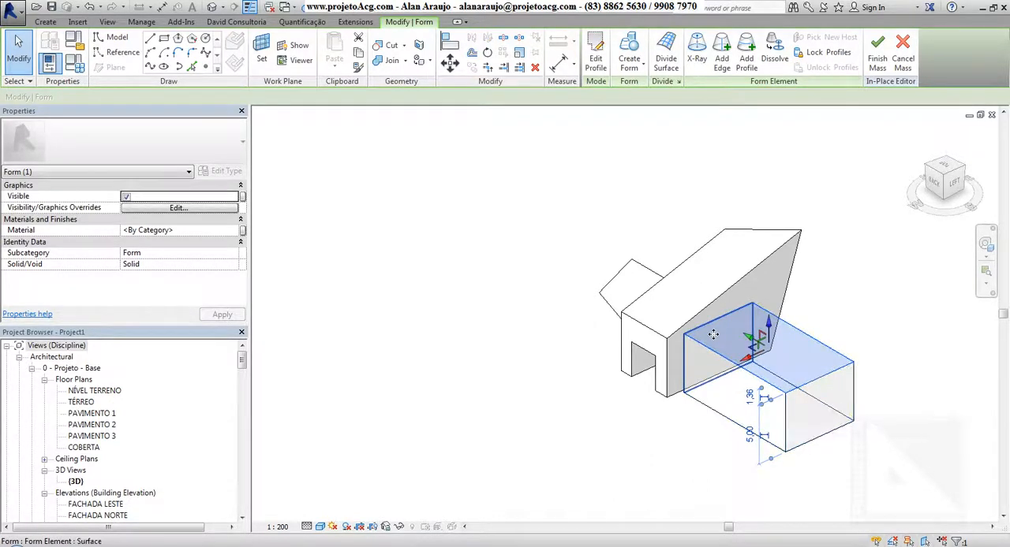
left_click(713, 335)
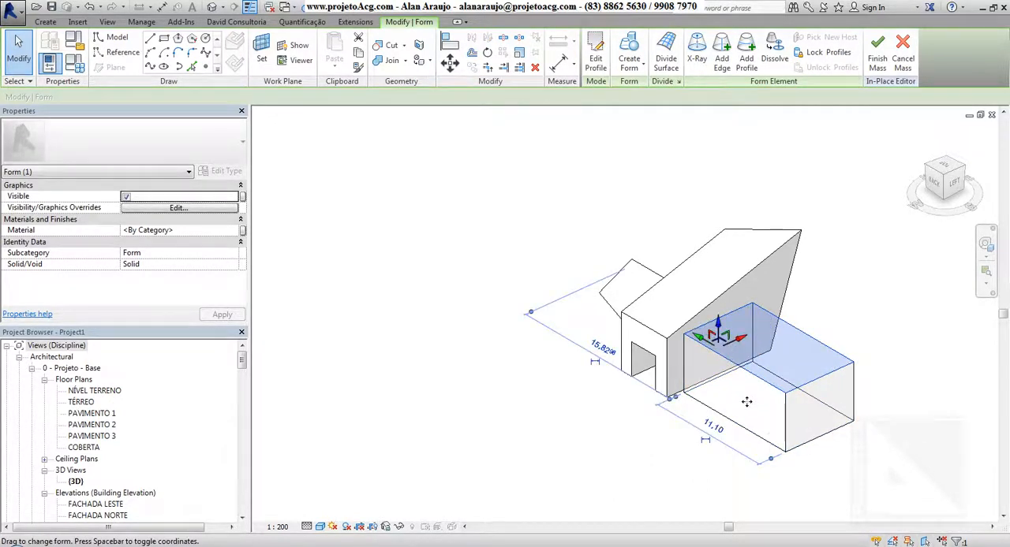
left_click(702, 347)
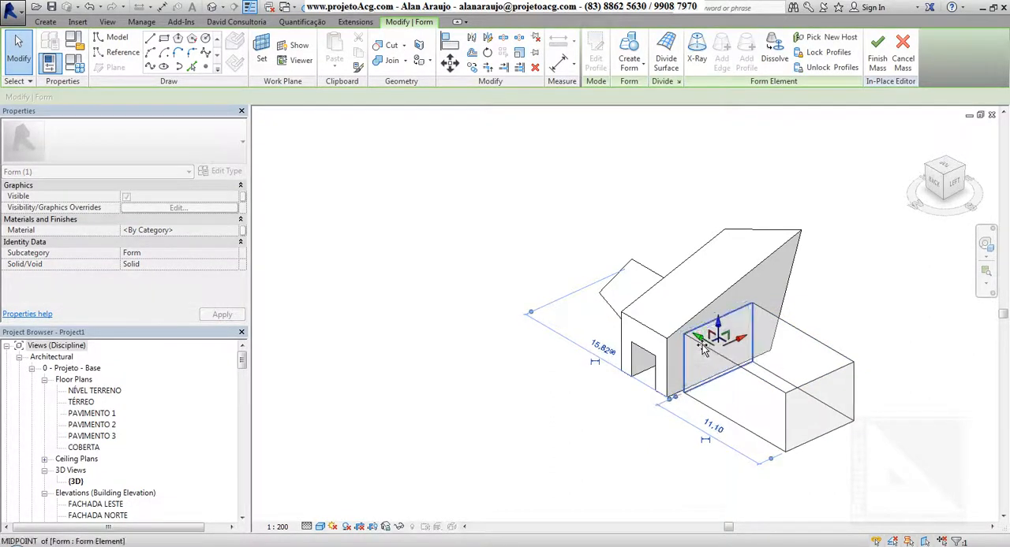
left_click(584, 448)
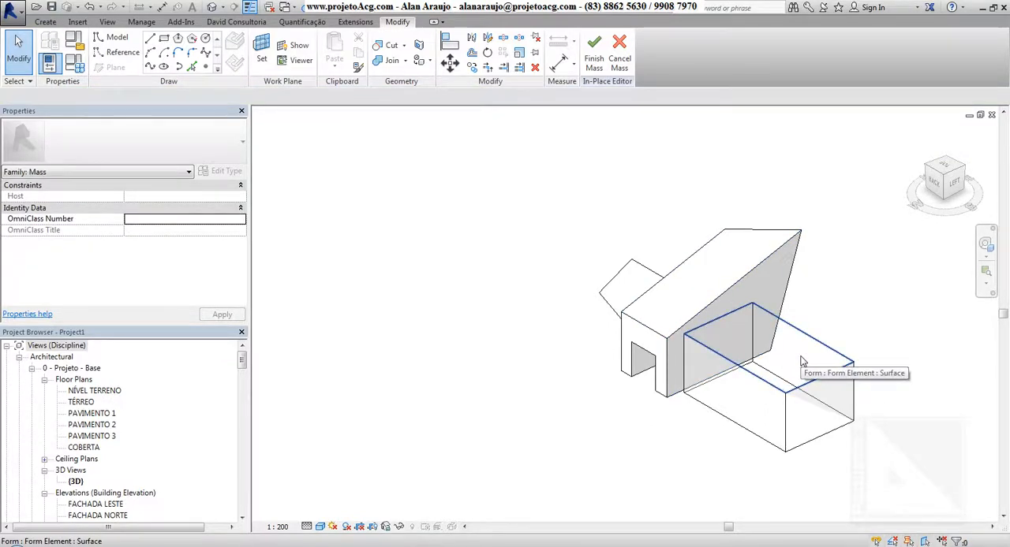
Step: Rotate the top face of the new box by about 28 degrees to twist the solid
left_click(858, 458)
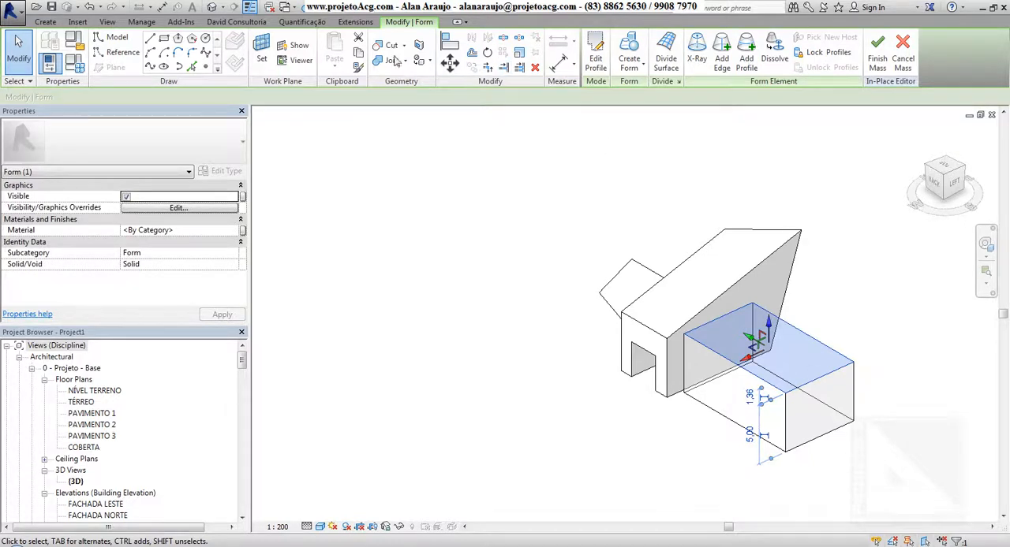
left_click(488, 53)
left_click(871, 263)
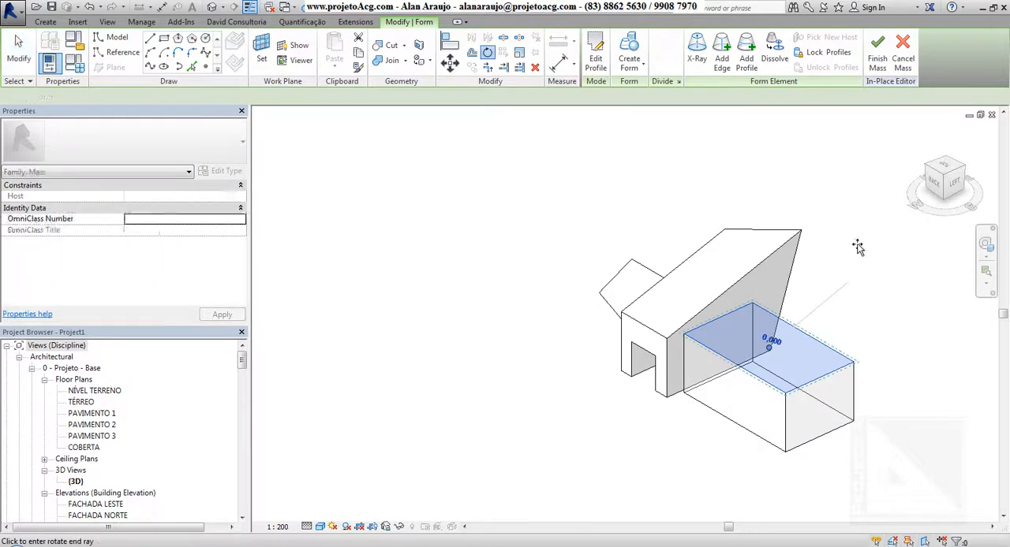
left_click(789, 207)
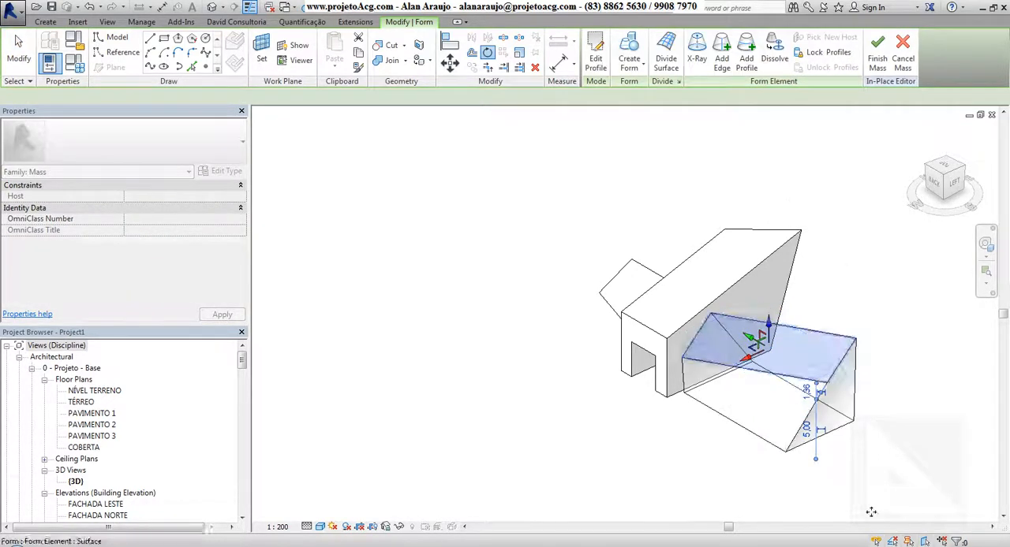
Step: Set the height of the twisted form's top face to 10
middle_click_drag(875, 497, 780, 466, "shift")
left_click(813, 434)
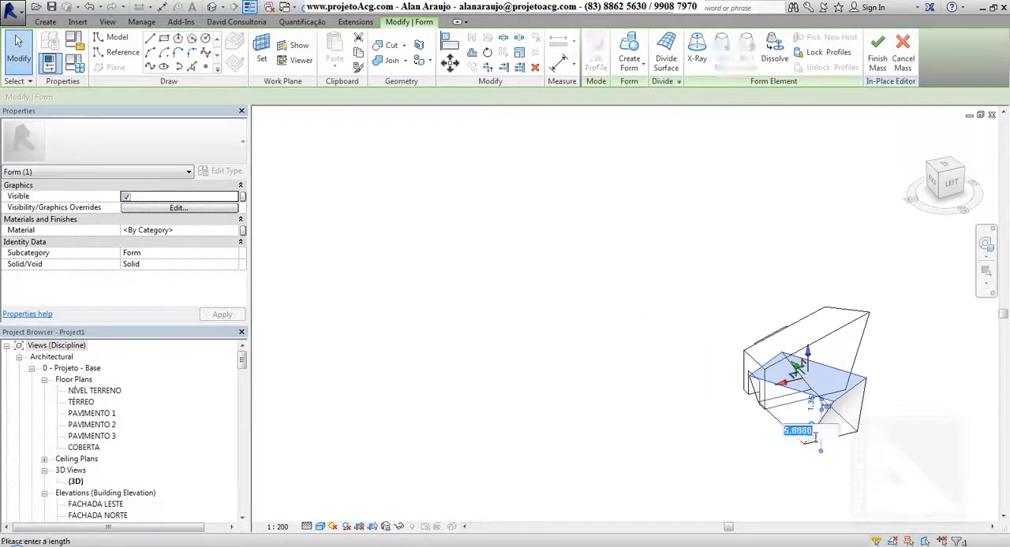
type("10")
key("Return")
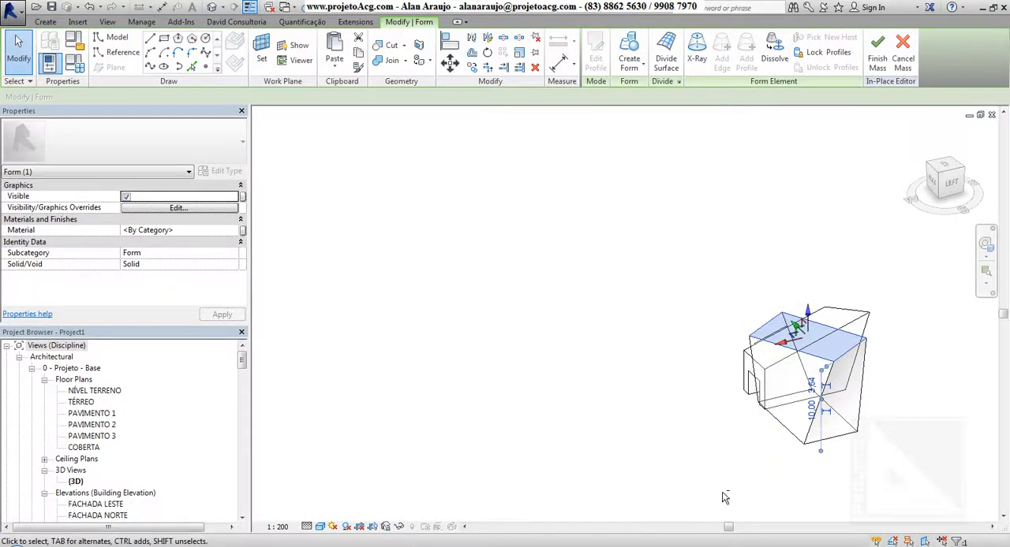
Step: Raise the twisted form's top face to a height of 20
middle_click_drag(725, 498, 829, 482, "shift")
left_click(859, 407)
type("5")
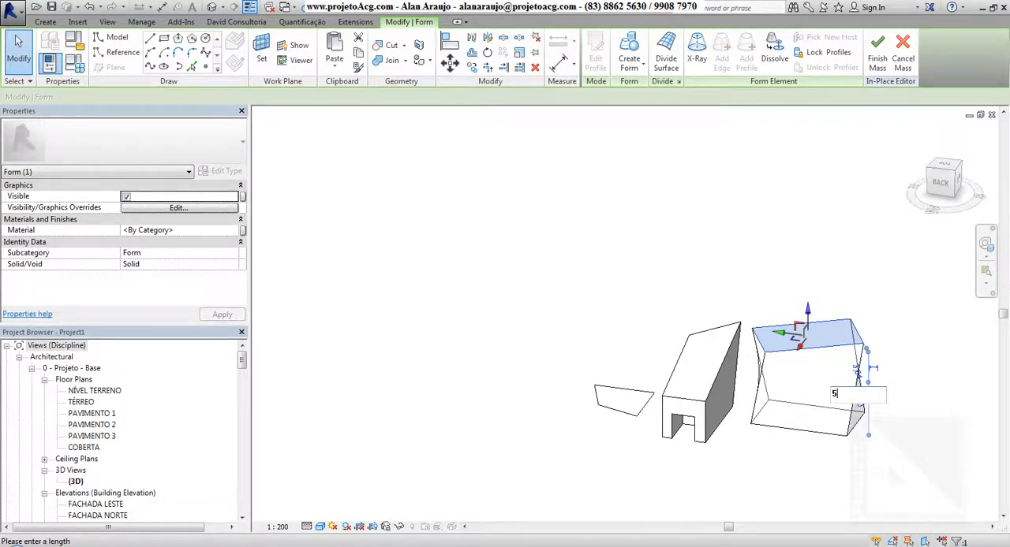
type("0")
key("Return")
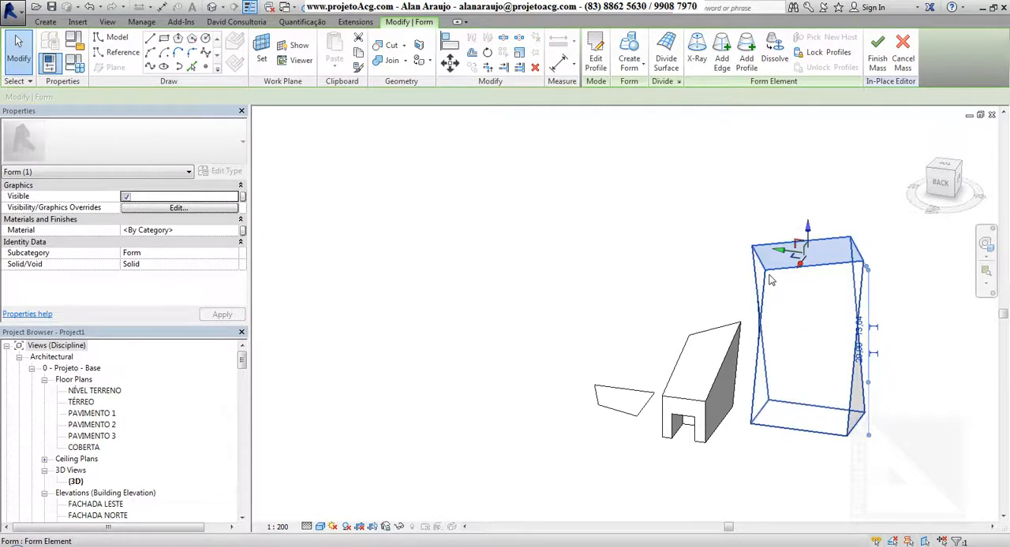
Step: Look up which material is assigned to the sloped form with the notch cut through it
left_click(738, 341)
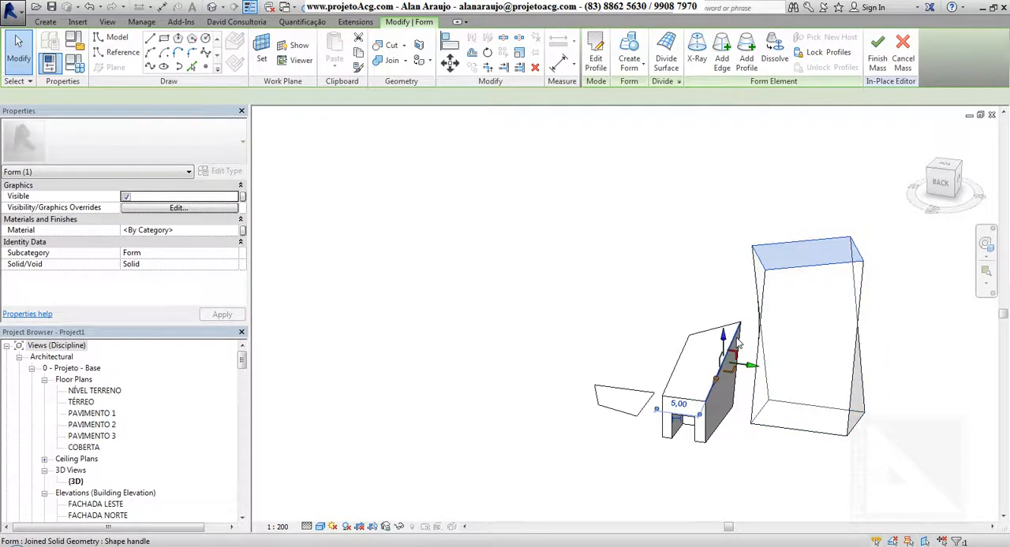
key("Escape")
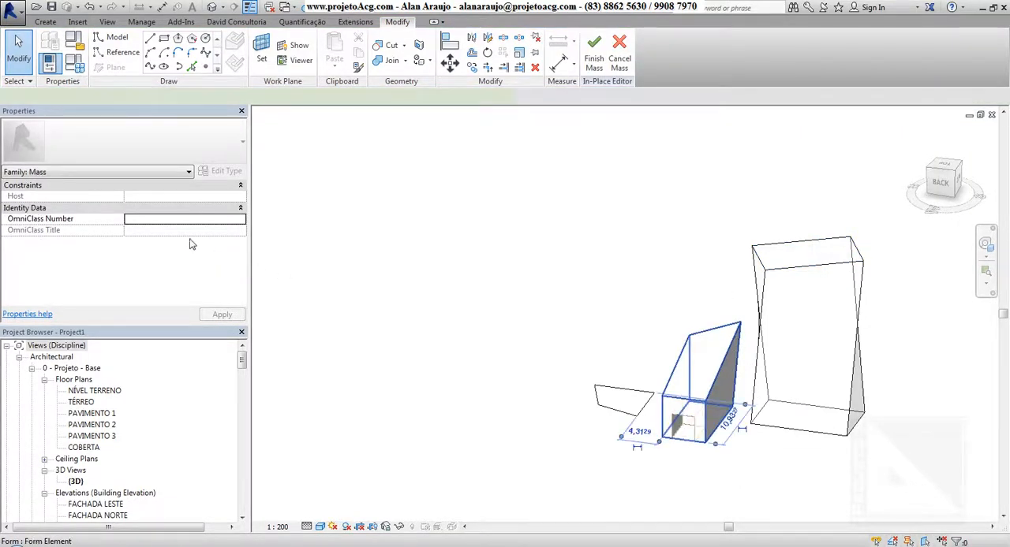
left_click(206, 229)
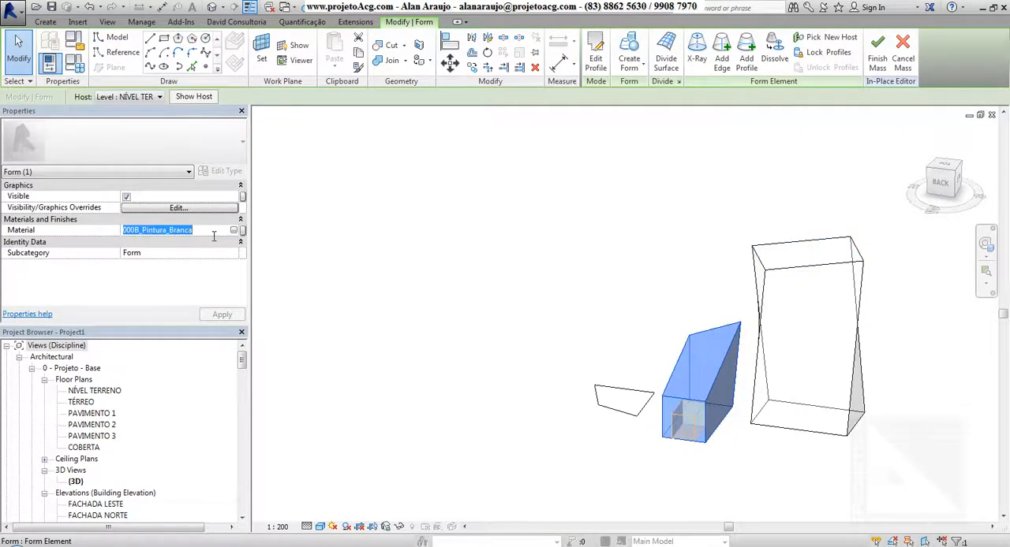
key("Escape")
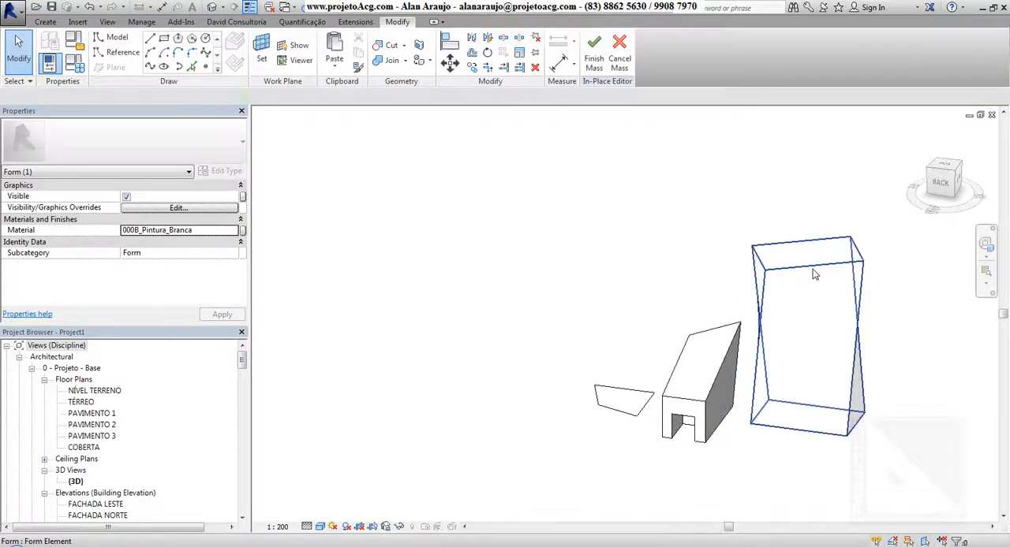
Step: Select the entire twisted form rather than one of its faces or edges
key("Tab")
key("Tab")
key("Tab")
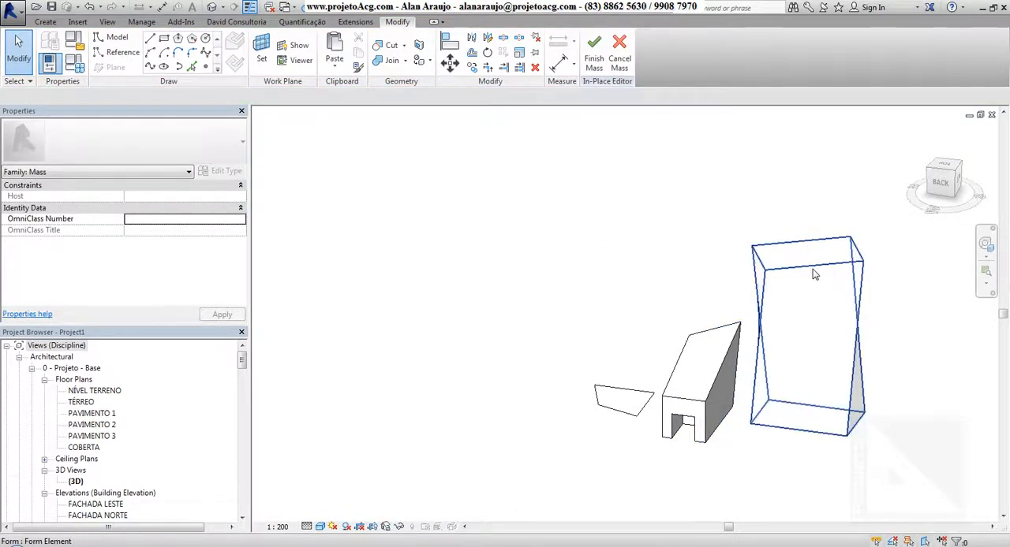
left_click(207, 234)
type("Italo,o arquivo")
key("Return")
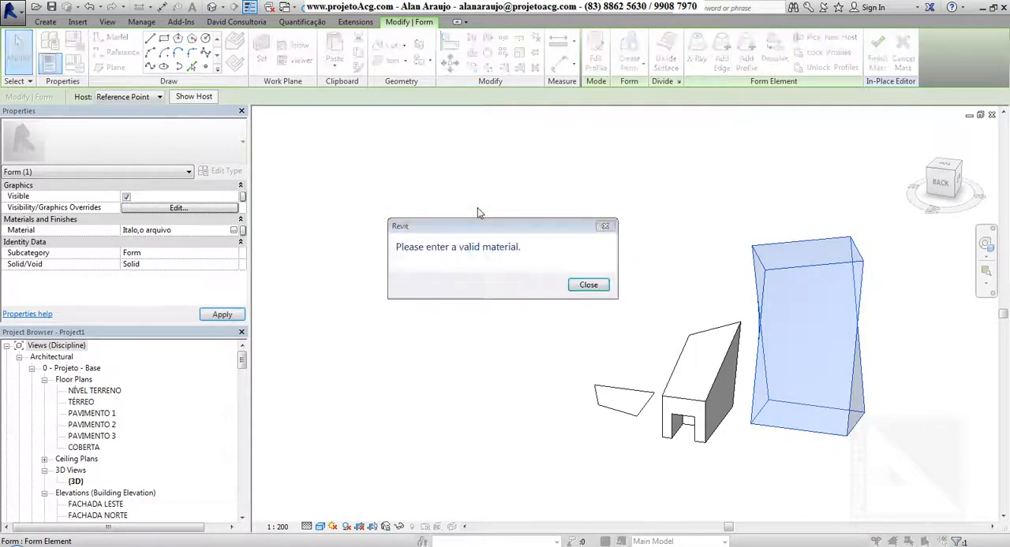
left_click(582, 286)
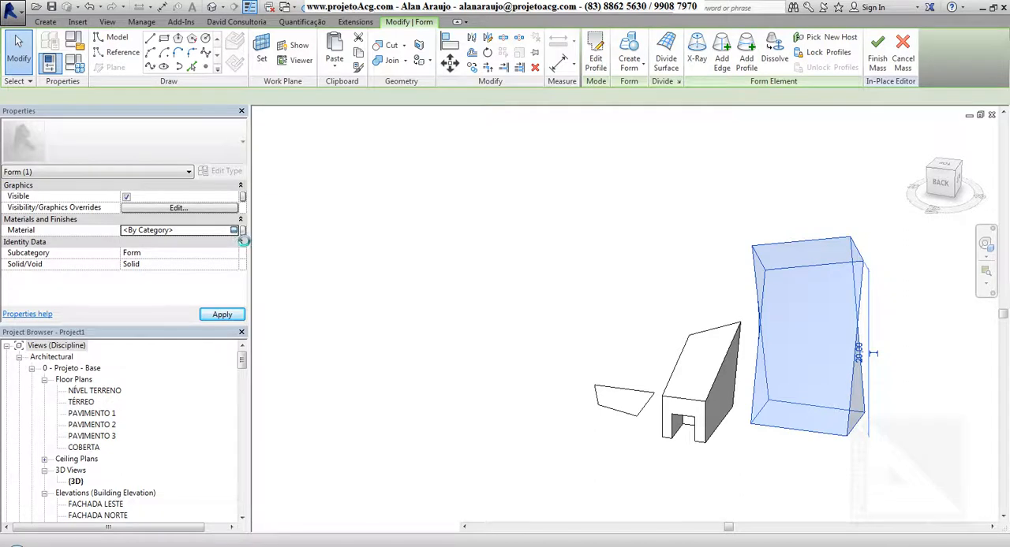
Step: Assign the project material 000B_Pintura_Branca to the twisted form
left_click(234, 230)
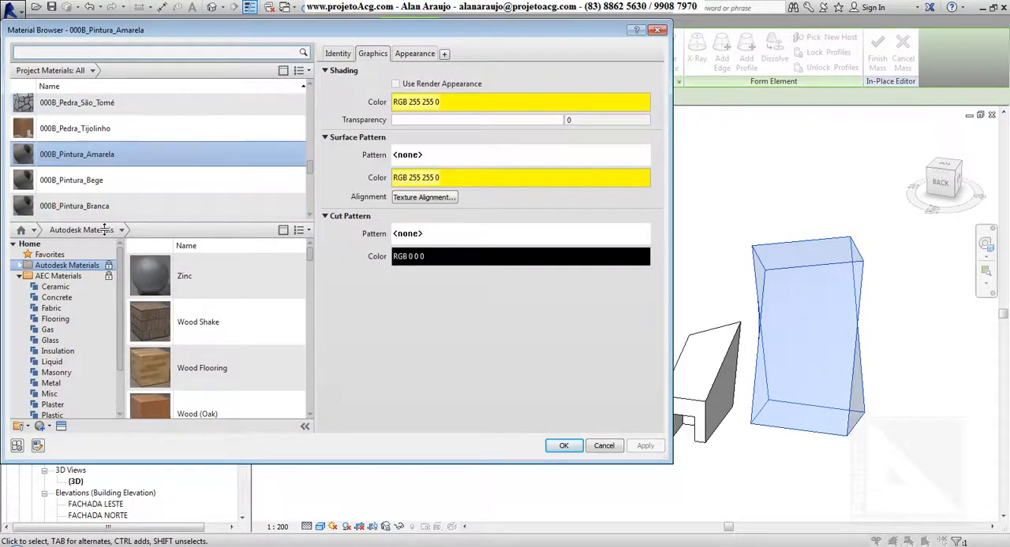
left_click(150, 210)
left_click(557, 447)
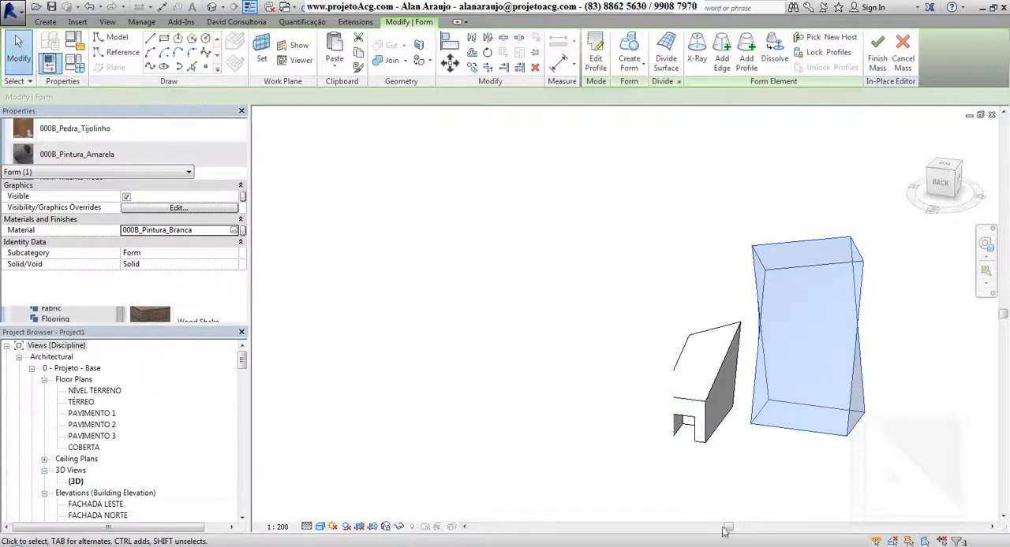
left_click(782, 499)
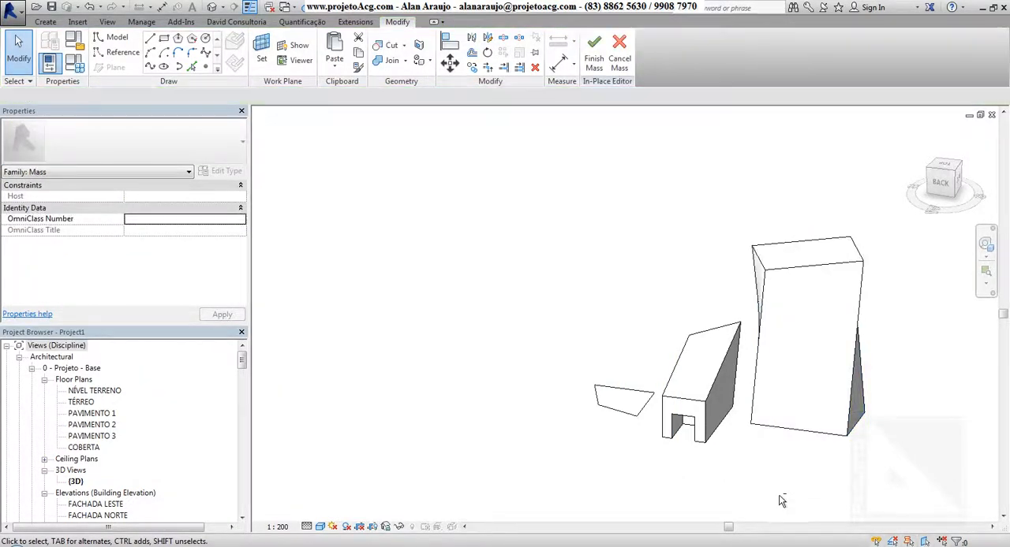
mouse_move(781, 500)
middle_mouse_down("shift")
mouse_move(749, 483)
mouse_move(773, 471)
mouse_move(694, 421)
mouse_move(739, 360)
mouse_move(789, 481)
mouse_move(710, 511)
mouse_move(575, 471)
middle_mouse_up("shift")
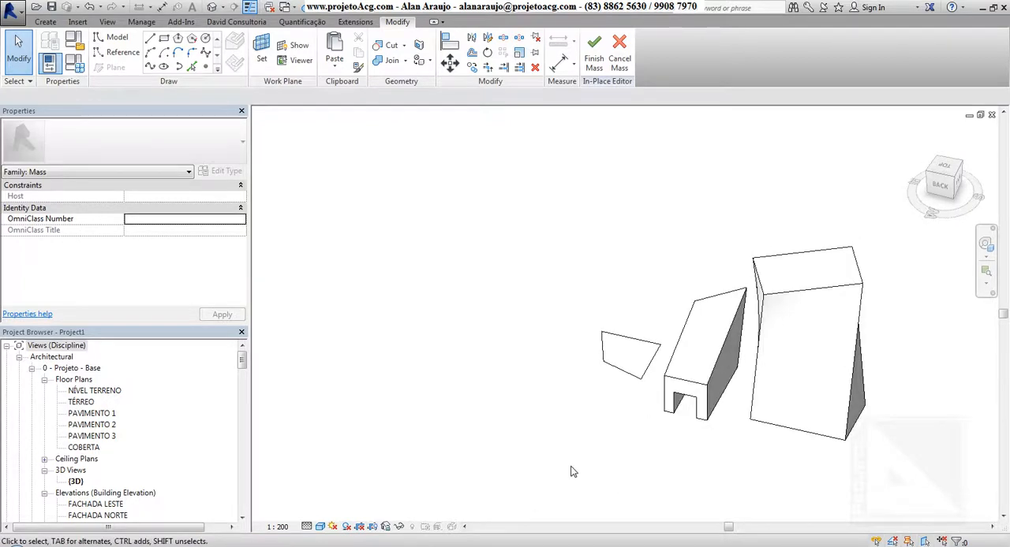
left_click(53, 24)
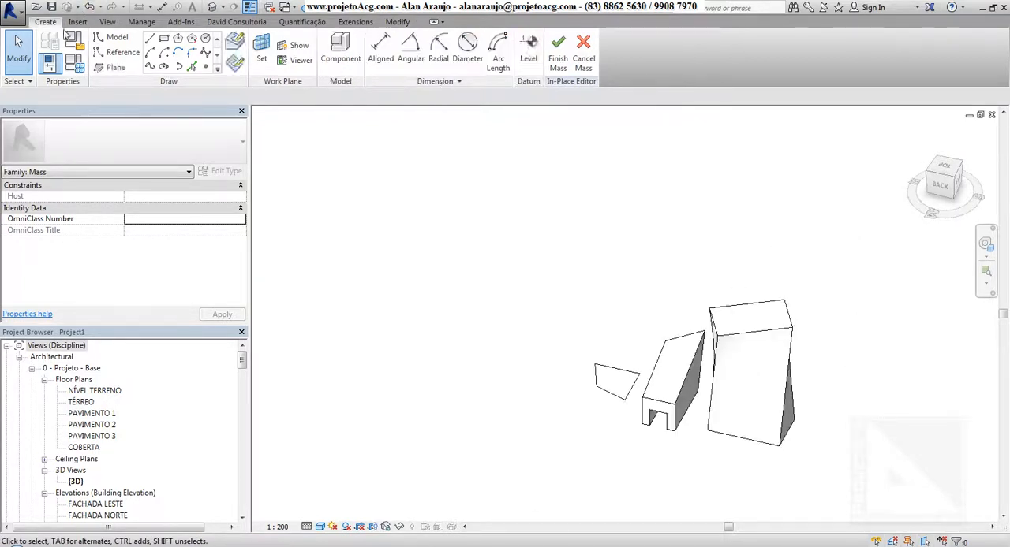
key("ctrl+z")
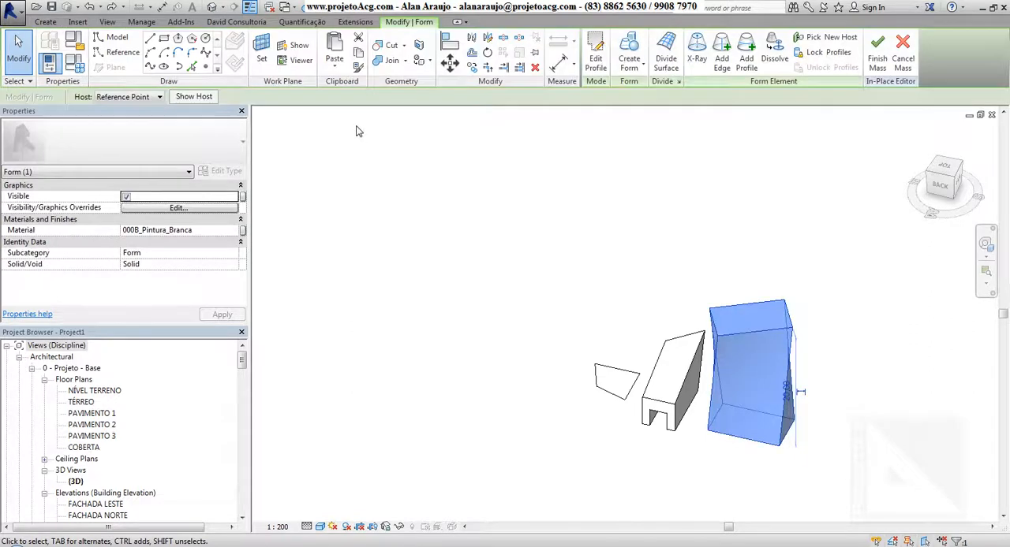
middle_click_drag(526, 415, 599, 438, "shift")
key("Escape")
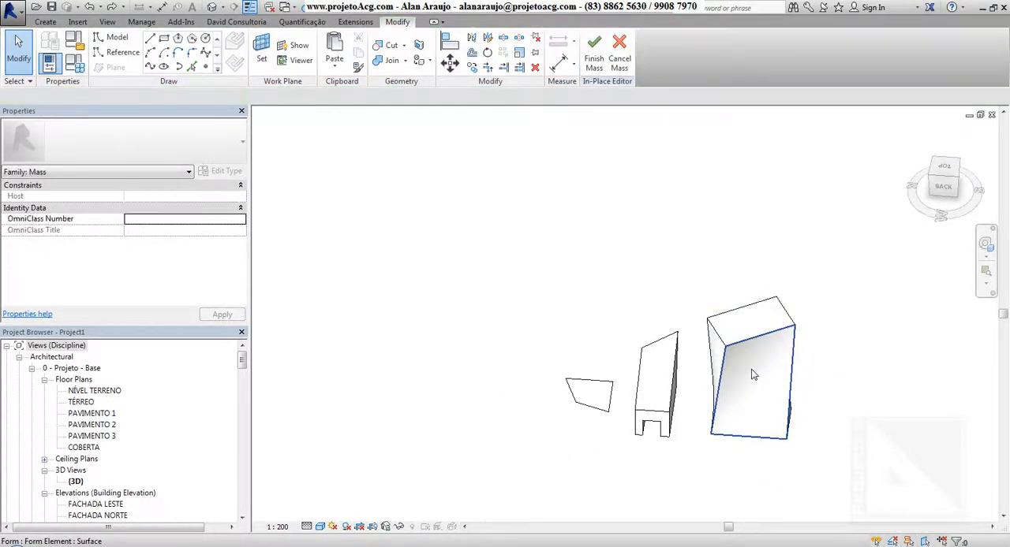
Step: Use Add Edge to split the twisted form's large shaded face and its adjoining narrower side with vertical edges
left_click(751, 381)
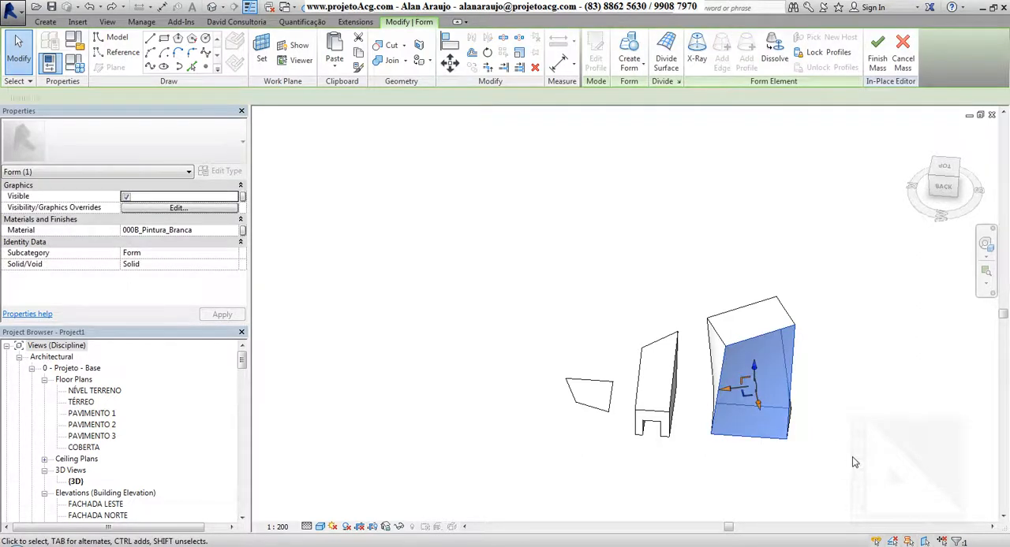
middle_click_drag(838, 441, 836, 461, "shift")
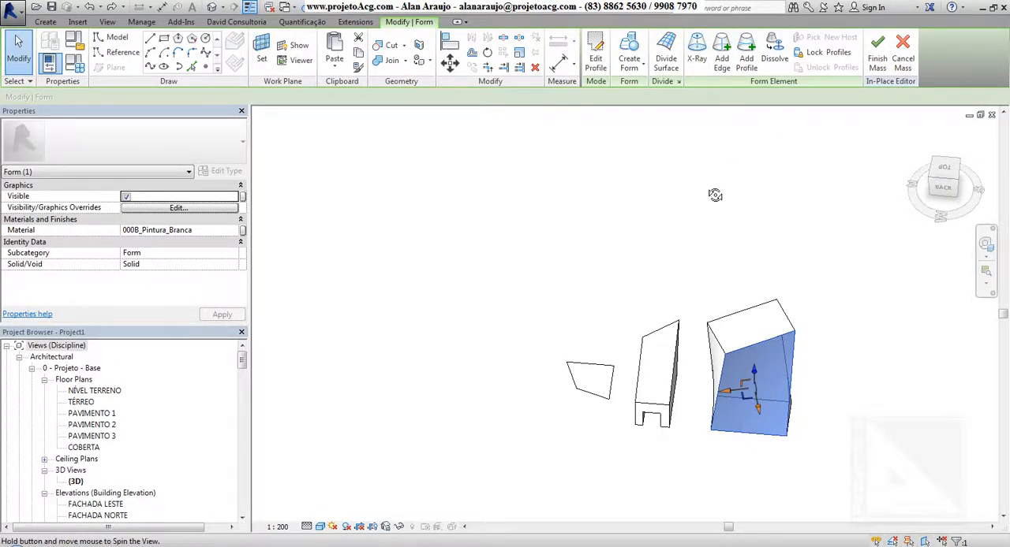
middle_click_drag(715, 194, 757, 166, "shift")
scroll(633, 488, "up", 2)
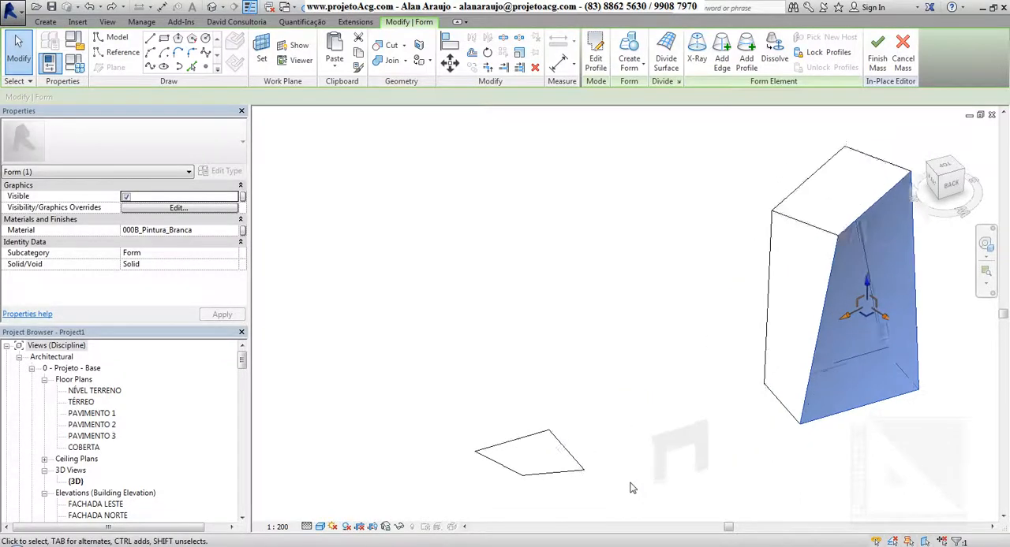
scroll(629, 490, "up", 1)
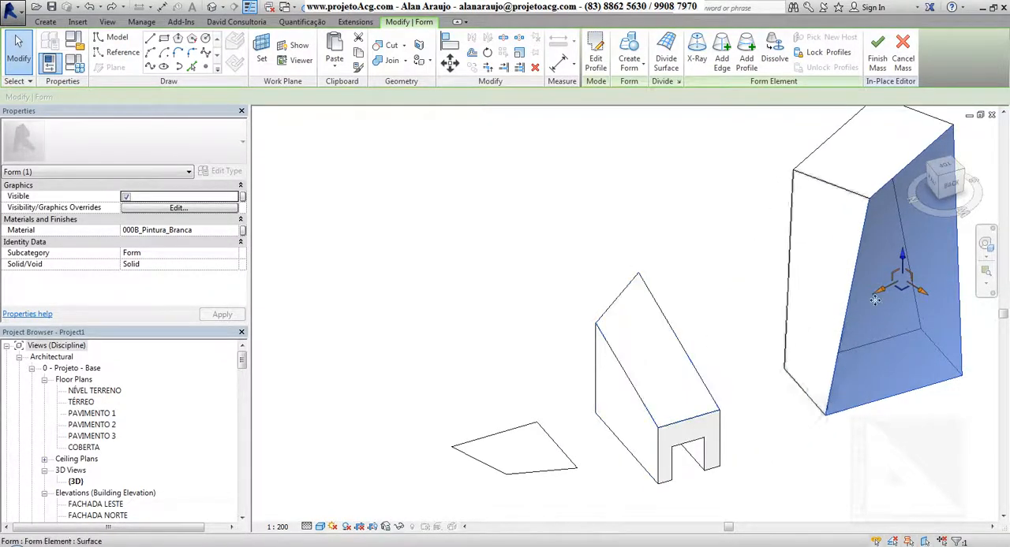
middle_click_drag(798, 415, 755, 416)
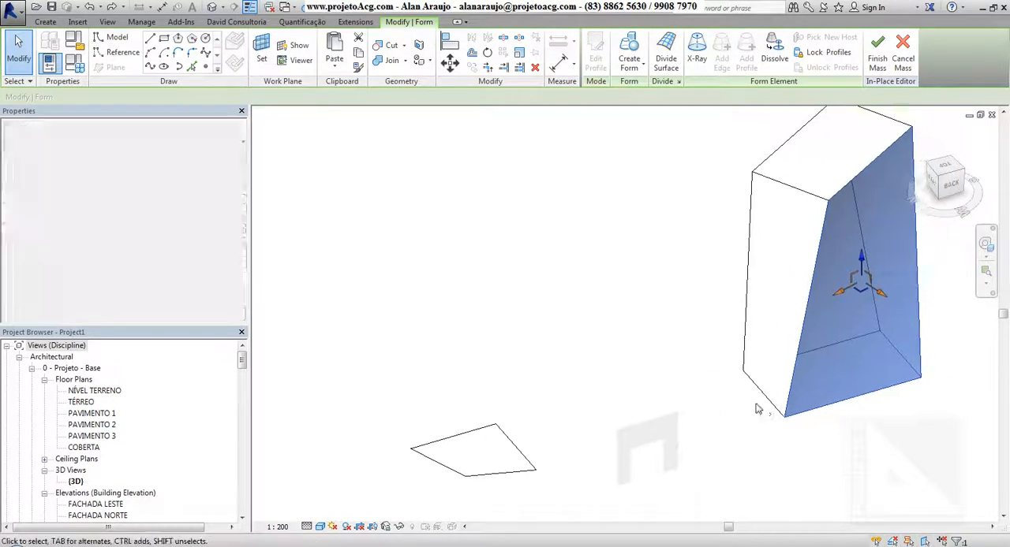
left_click(723, 58)
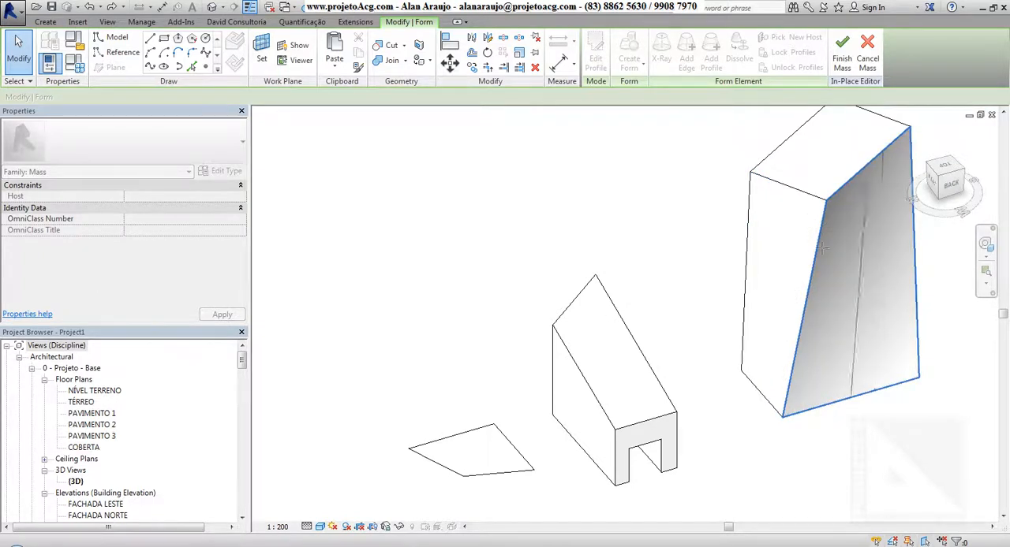
left_click(890, 211)
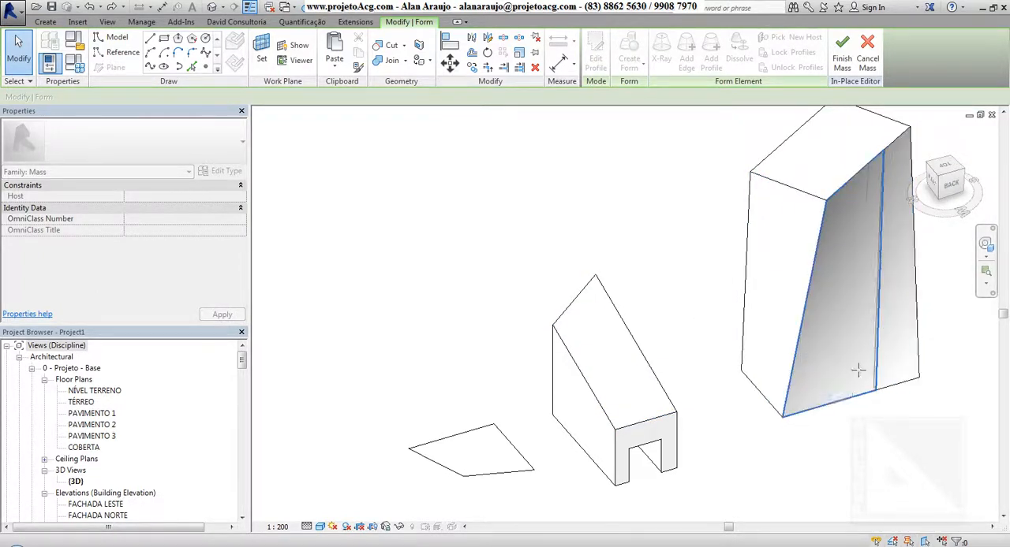
left_click(775, 331)
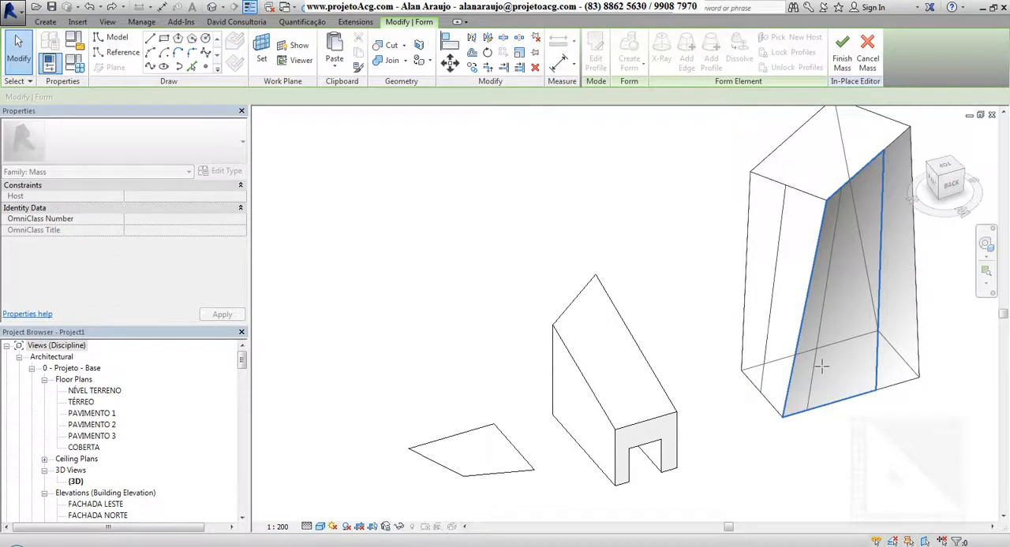
key("Escape")
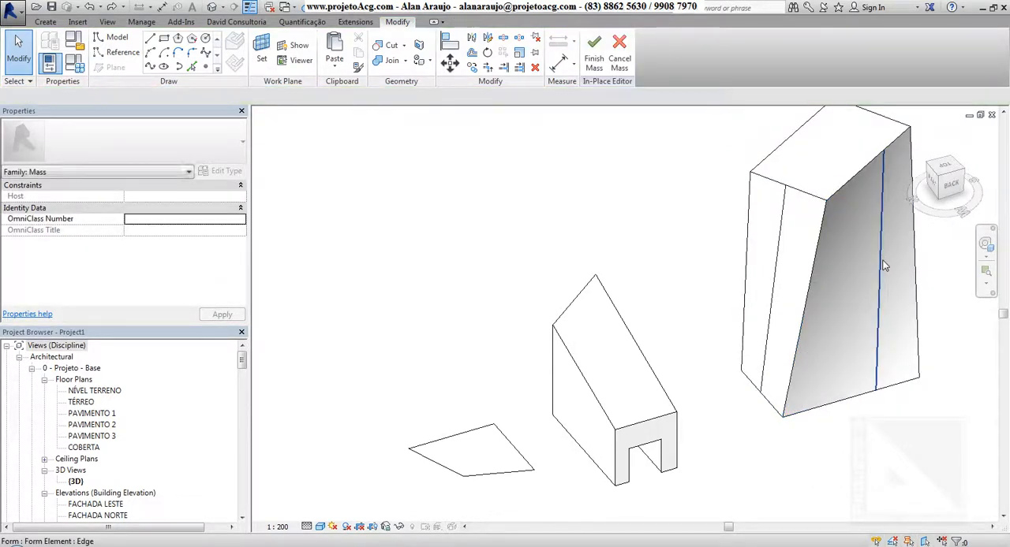
Step: Push the new vertical edge on the large face into the solid to fold that face inward
left_click(887, 339)
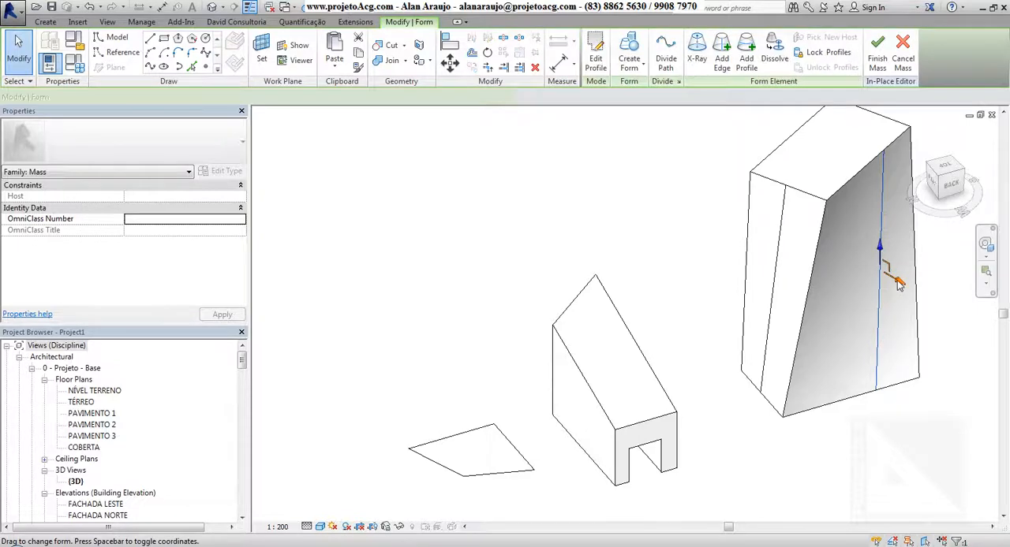
left_click_drag(890, 282, 864, 284)
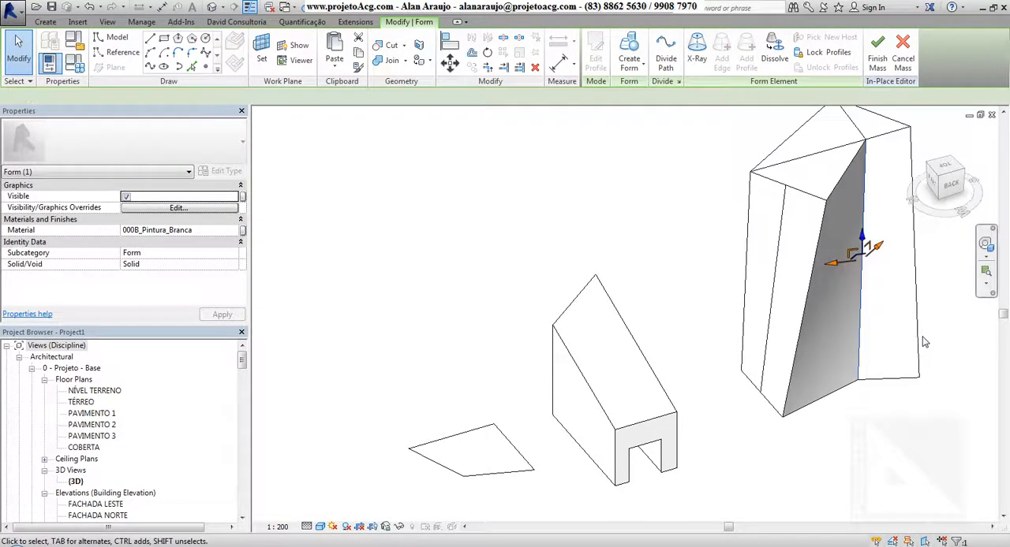
middle_click_drag(924, 342, 870, 345, "shift")
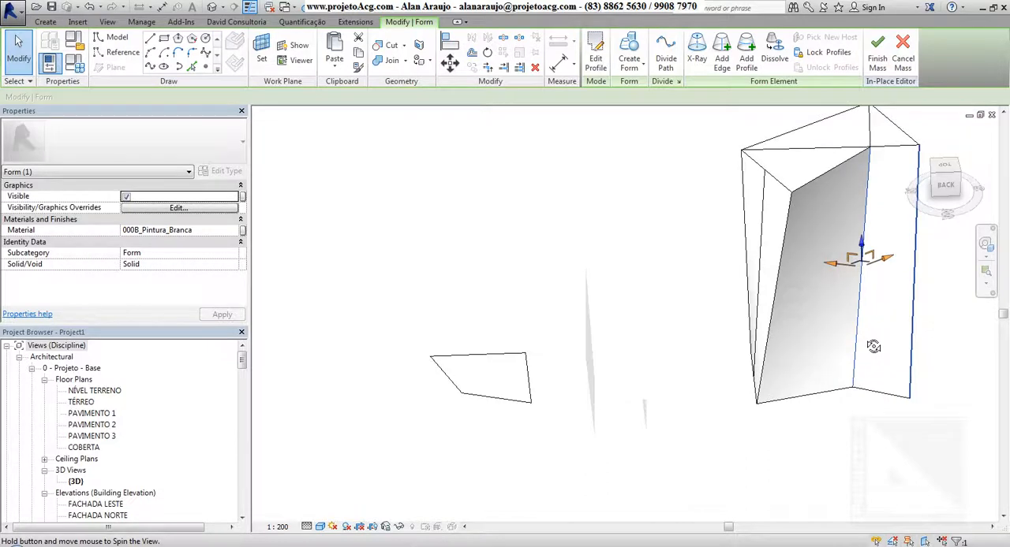
Step: Shift the narrow side face between the new side edge and the form's corner slightly sideways
left_click(772, 210)
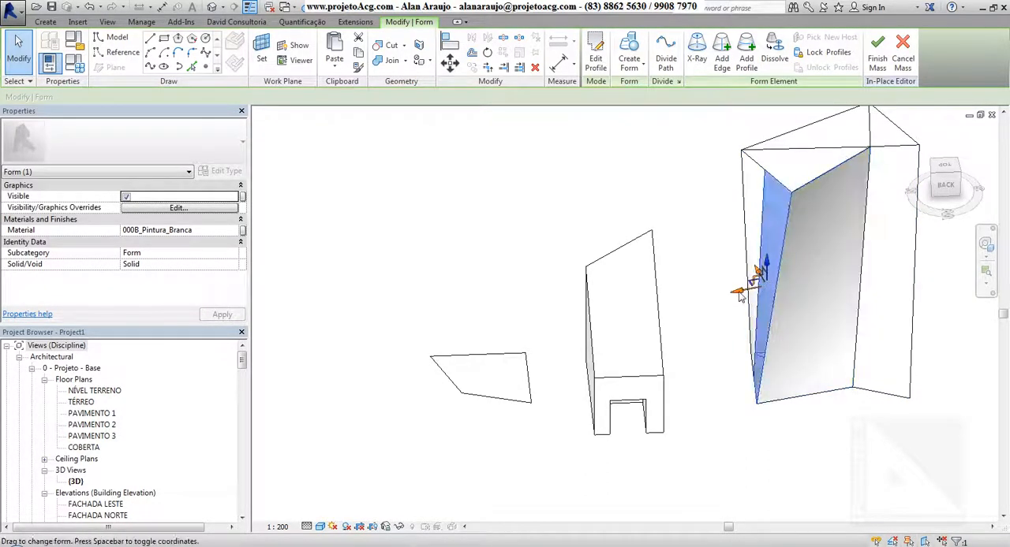
left_click_drag(738, 289, 748, 295)
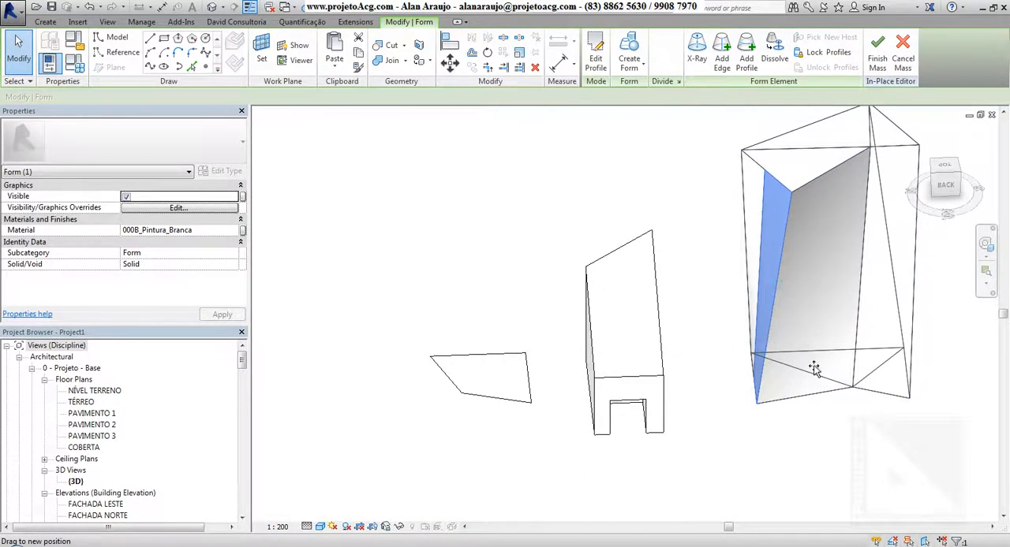
left_click_drag(814, 369, 813, 371)
middle_click_drag(797, 431, 722, 381, "shift")
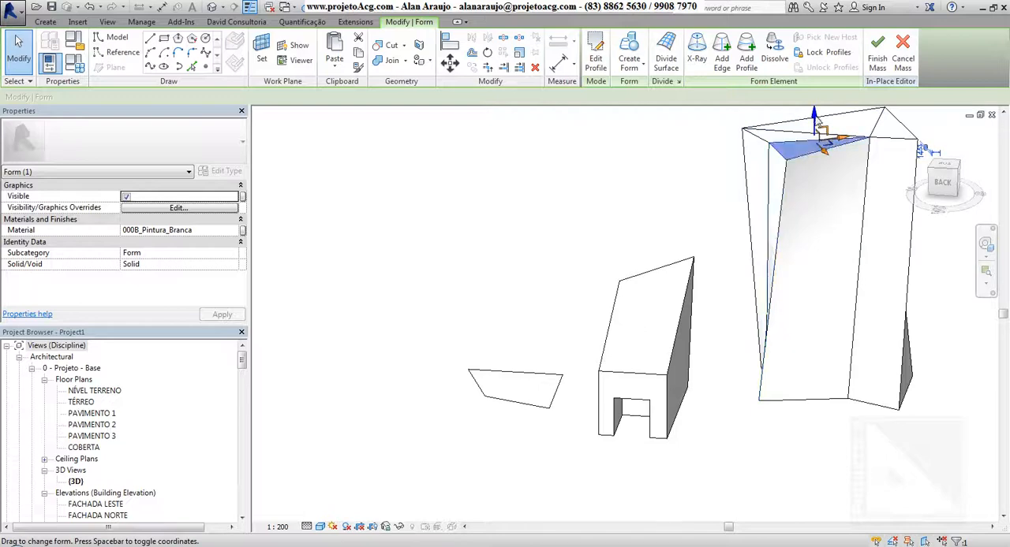
Step: Lower the small triangular part of the twisted form's top by about 1.6
left_click(820, 126)
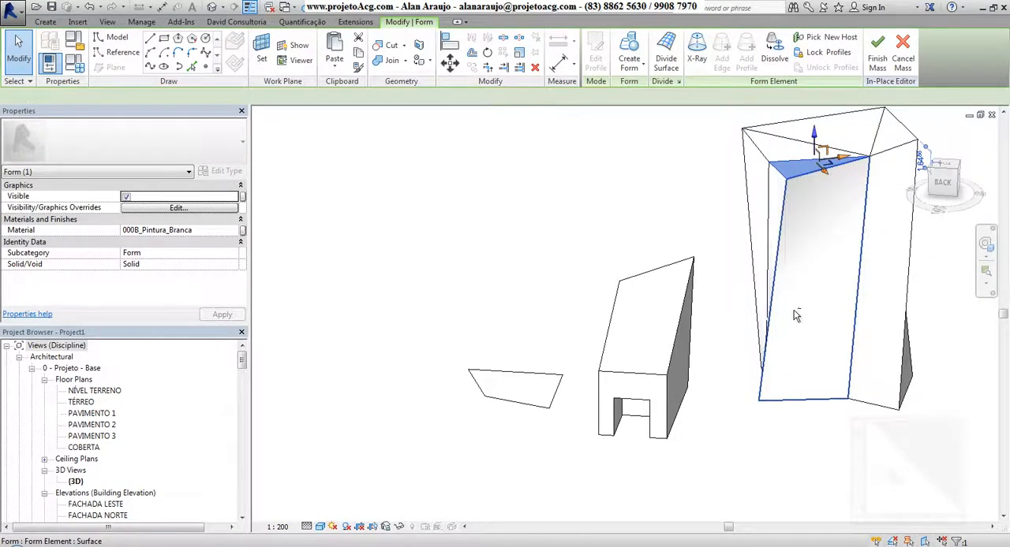
middle_click_drag(794, 310, 834, 409, "shift")
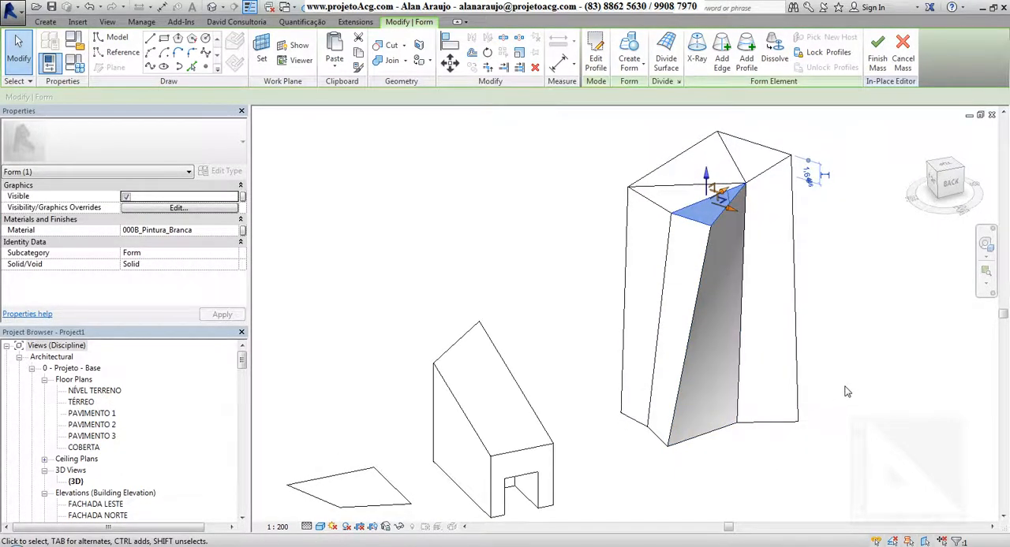
Step: Undo the added edges and the face and edge moves on the twisted form, and reselect its large shaded face
key("ctrl+z")
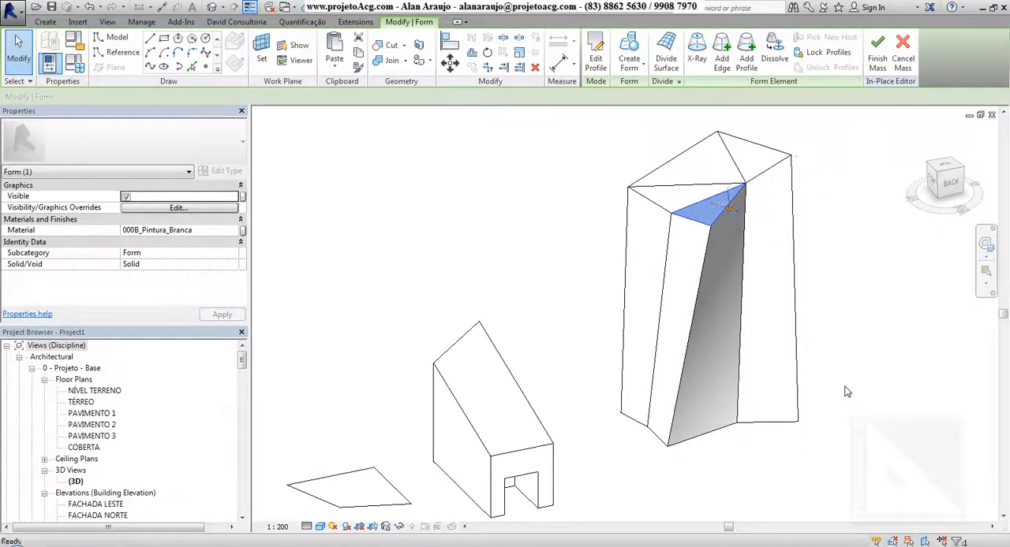
key("ctrl+z")
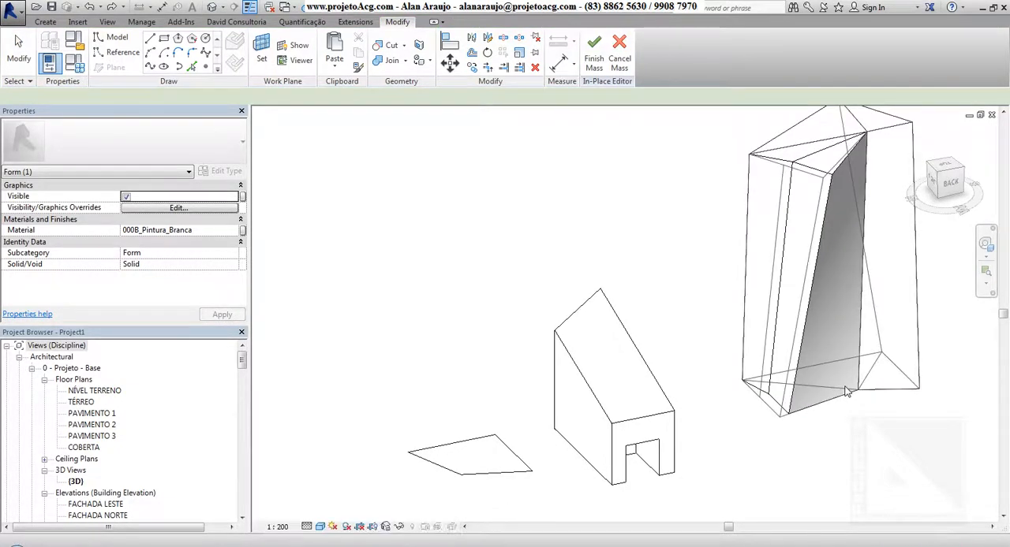
key("ctrl+z")
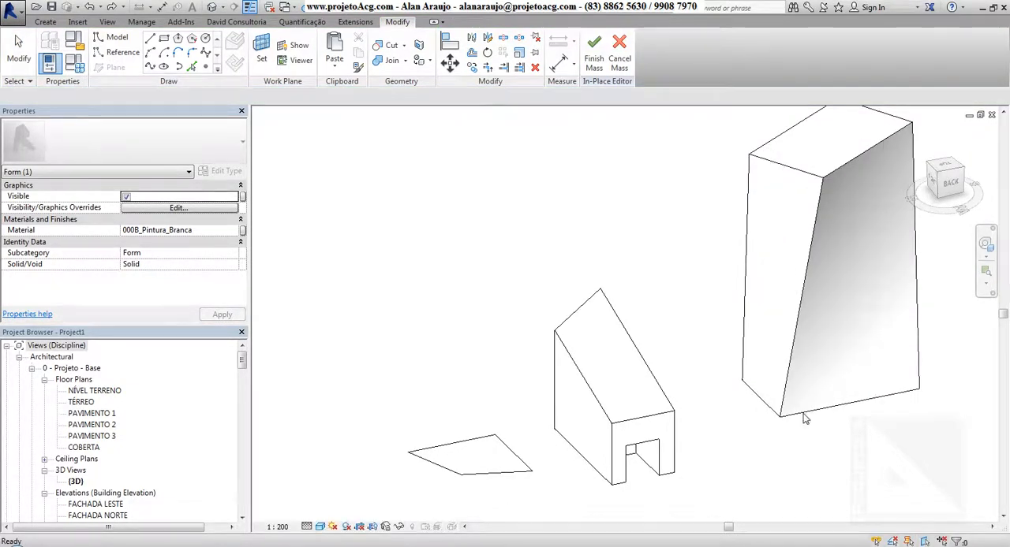
left_click(853, 278)
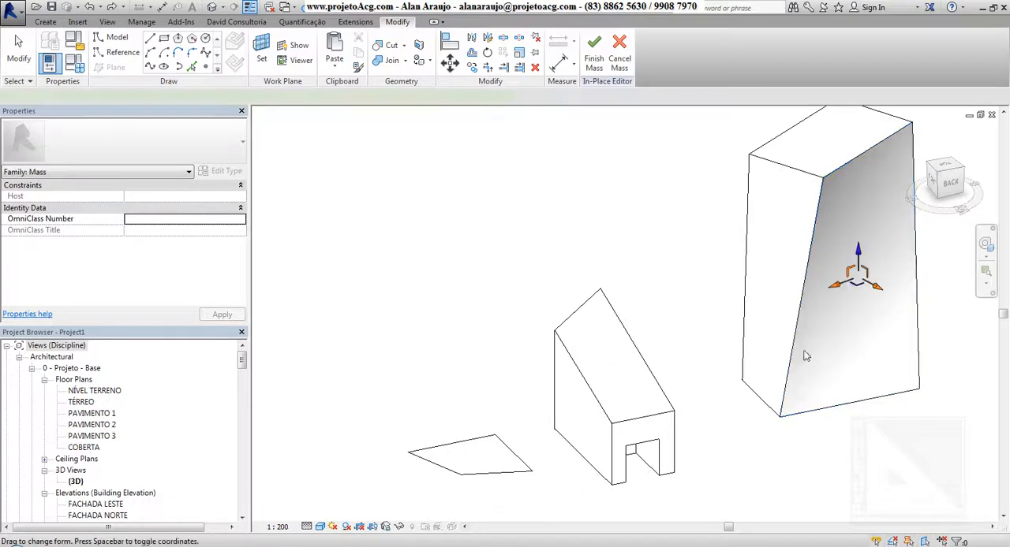
Step: Add a horizontal profile around the form at about mid-height
middle_click_drag(835, 351, 686, 380)
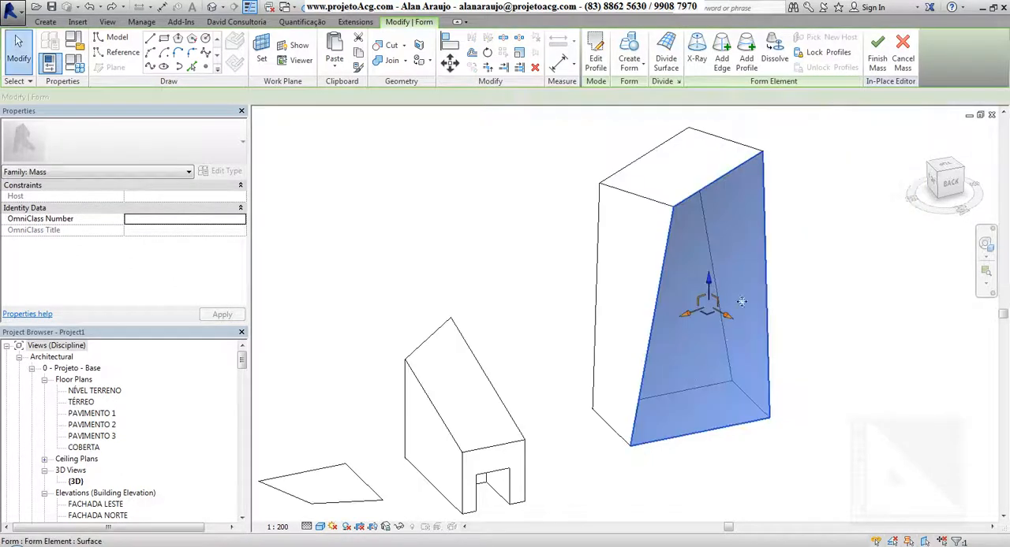
left_click(748, 55)
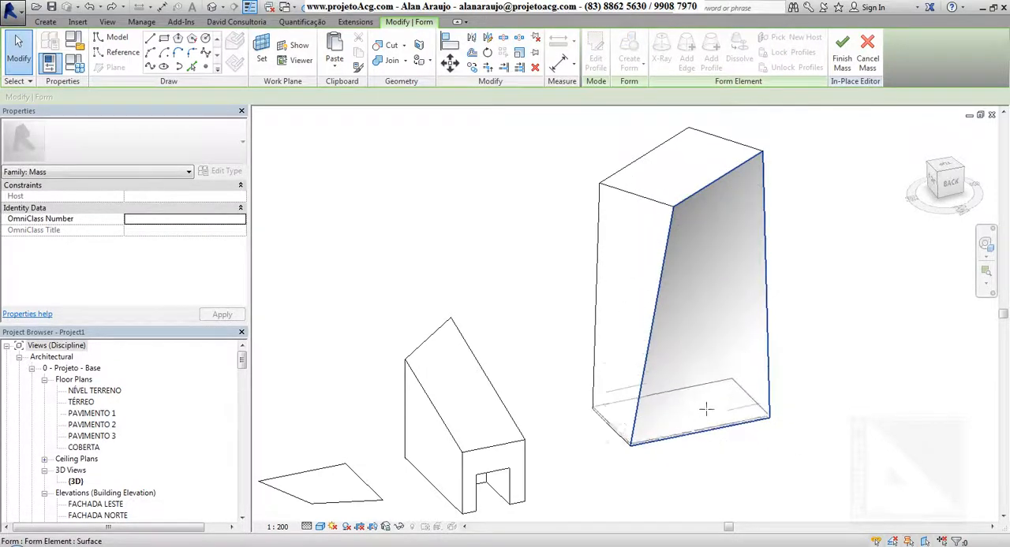
left_click(722, 330)
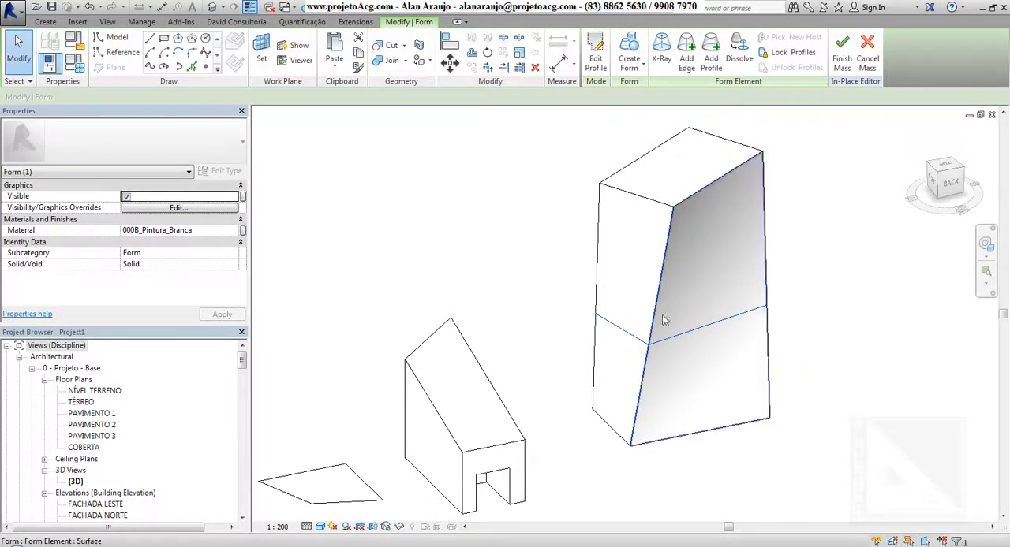
Step: Rotate the new mid-height profile about its centre to twist the form's side faces
left_click(734, 296)
left_click(726, 340)
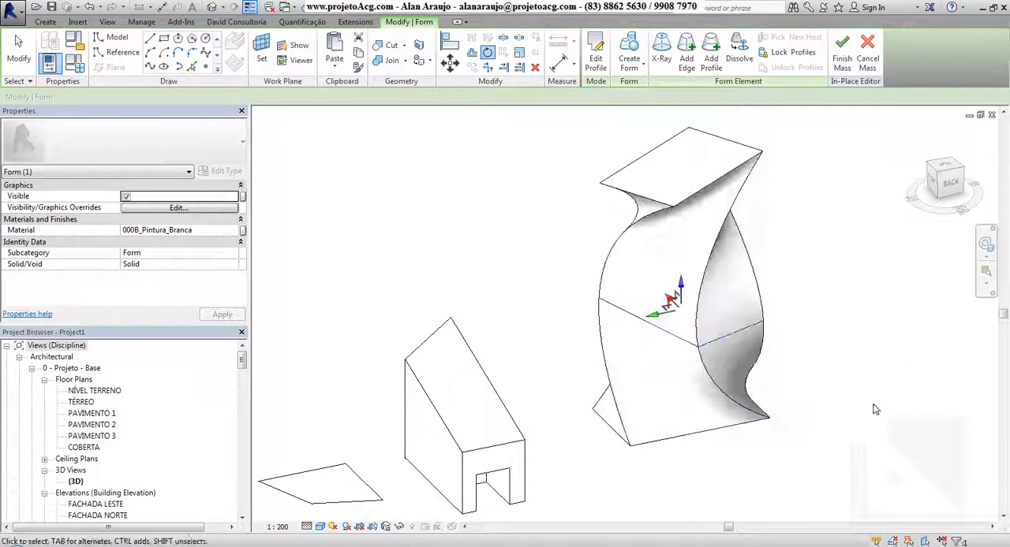
middle_click_drag(859, 428, 654, 351, "shift")
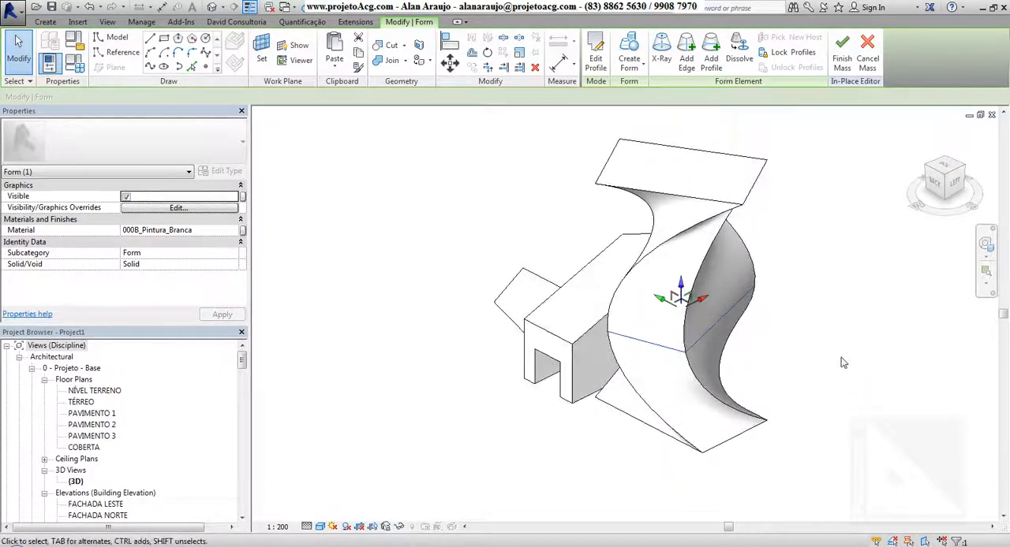
Step: Delete the rotated mid-height profile from the twisted form, and undo the deletion
key("Escape")
key("Tab")
key("Tab")
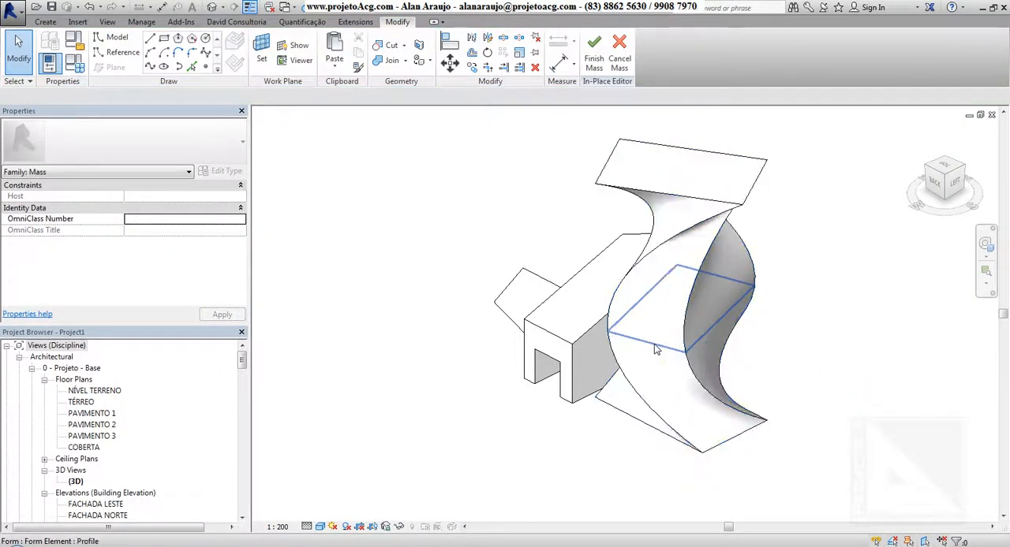
left_click(852, 370)
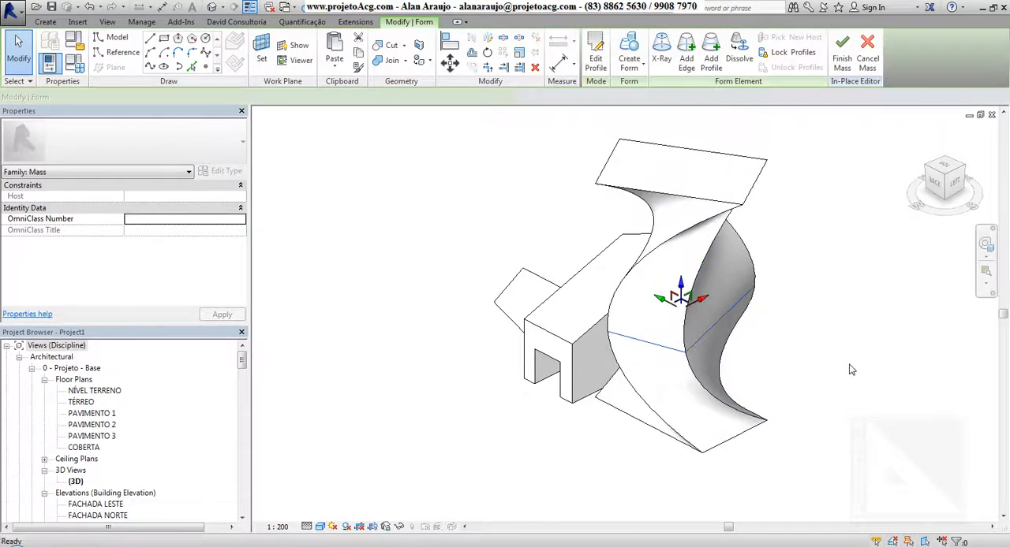
key("Delete")
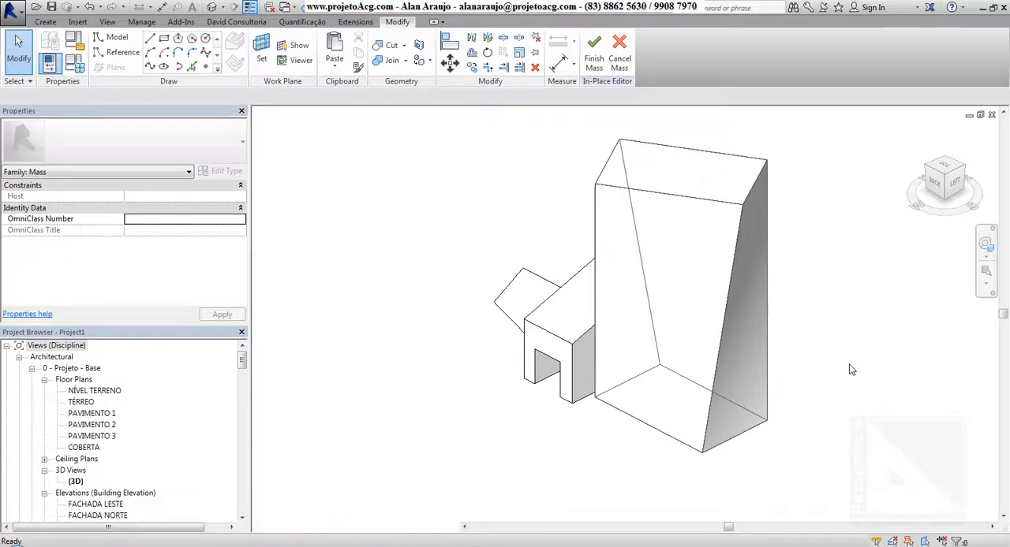
key("ctrl+z")
Step: Turn on X-Ray display for the twisted form and inspect its skeleton of profiles and vertices
middle_click_drag(651, 449, 807, 423, "shift")
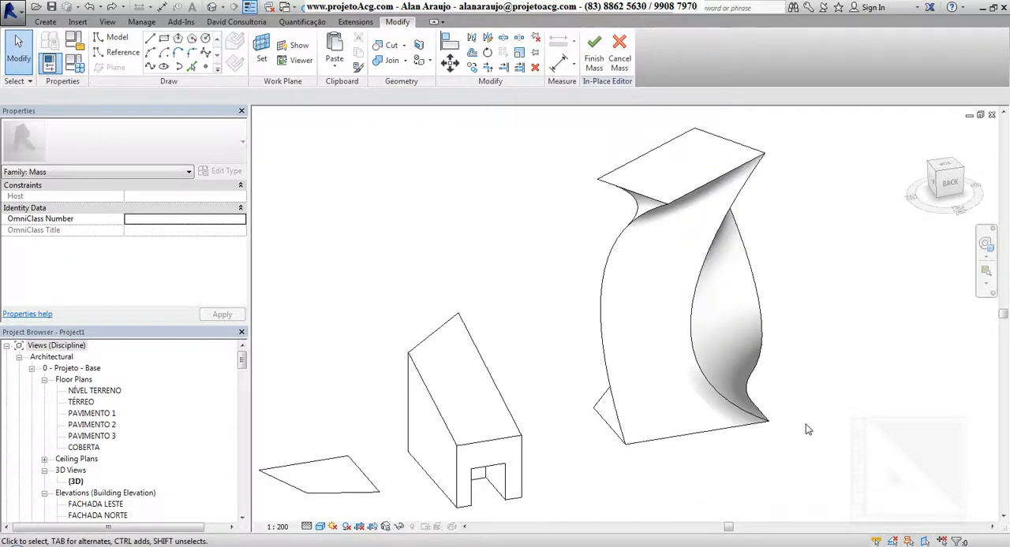
left_click(690, 324)
left_click(694, 325)
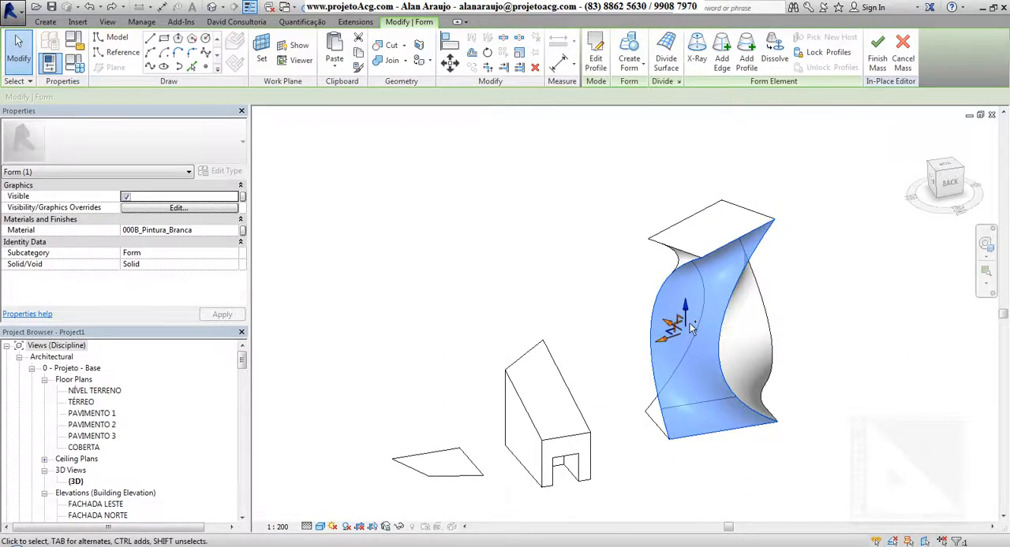
left_click(697, 58)
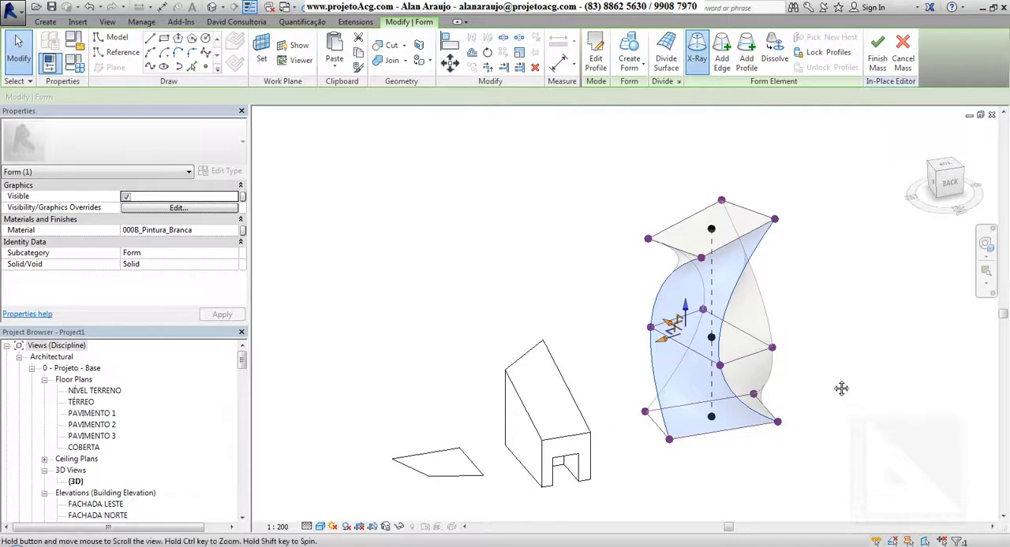
middle_click_drag(841, 388, 750, 176, "shift")
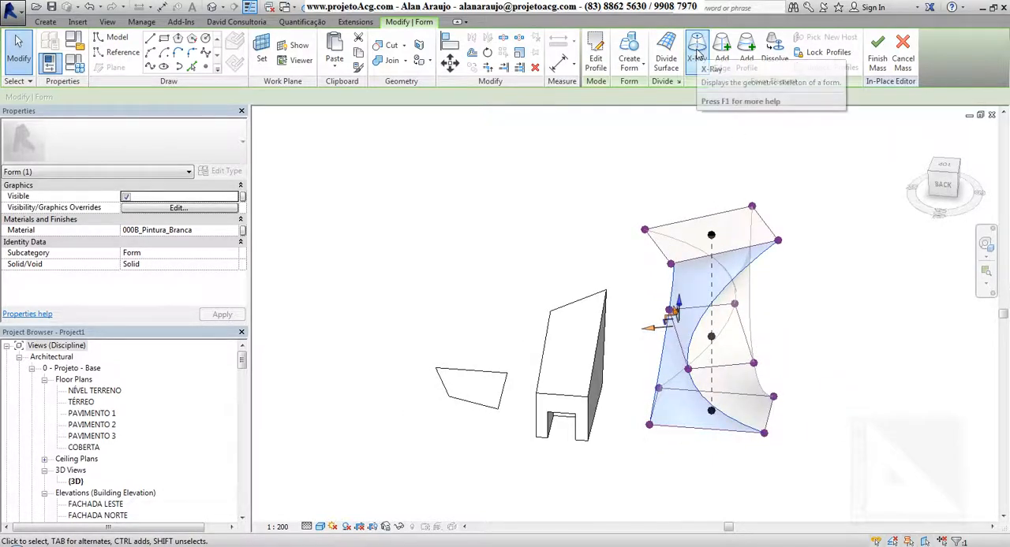
middle_click_drag(816, 376, 863, 366, "shift")
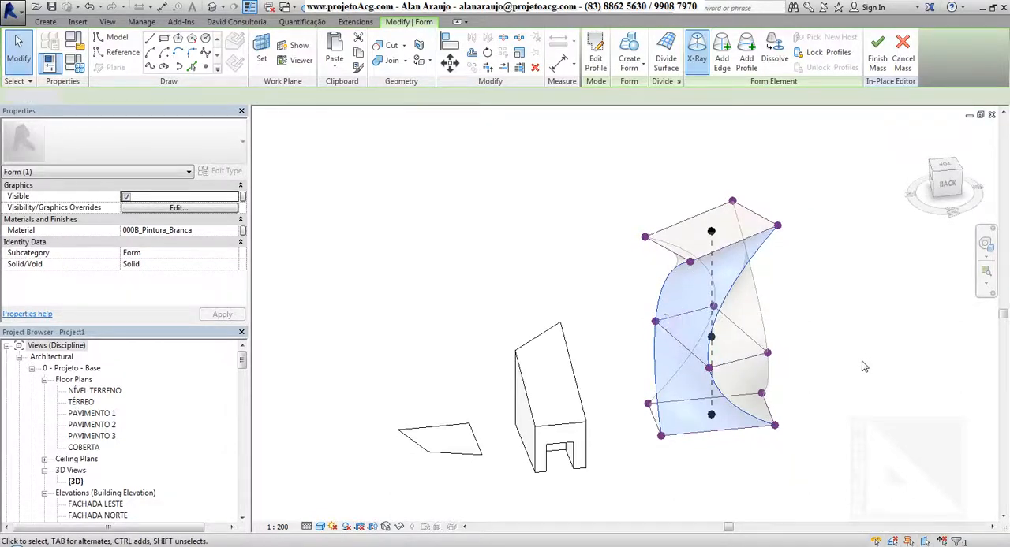
left_click(863, 366)
Step: Raise the front edge of the twisted form's middle profile to about 9.04 above the base
middle_click_drag(792, 400, 717, 415, "shift")
middle_click_drag(605, 474, 747, 441, "shift")
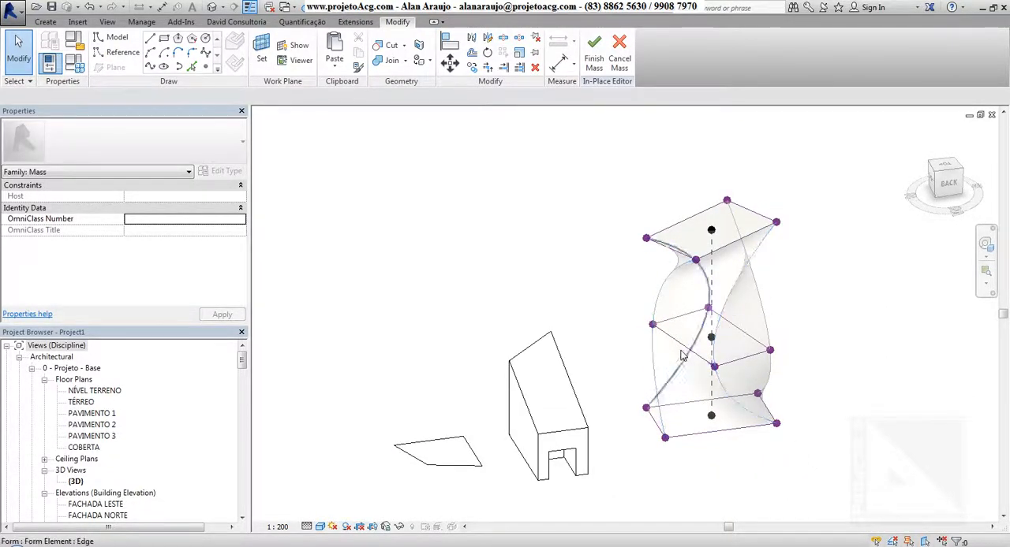
left_click(696, 358)
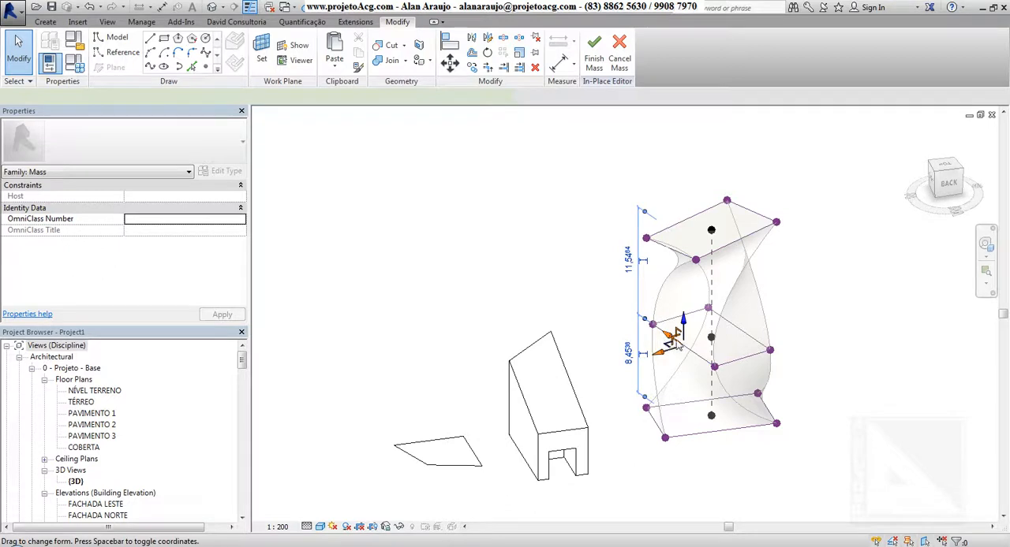
left_click(570, 279)
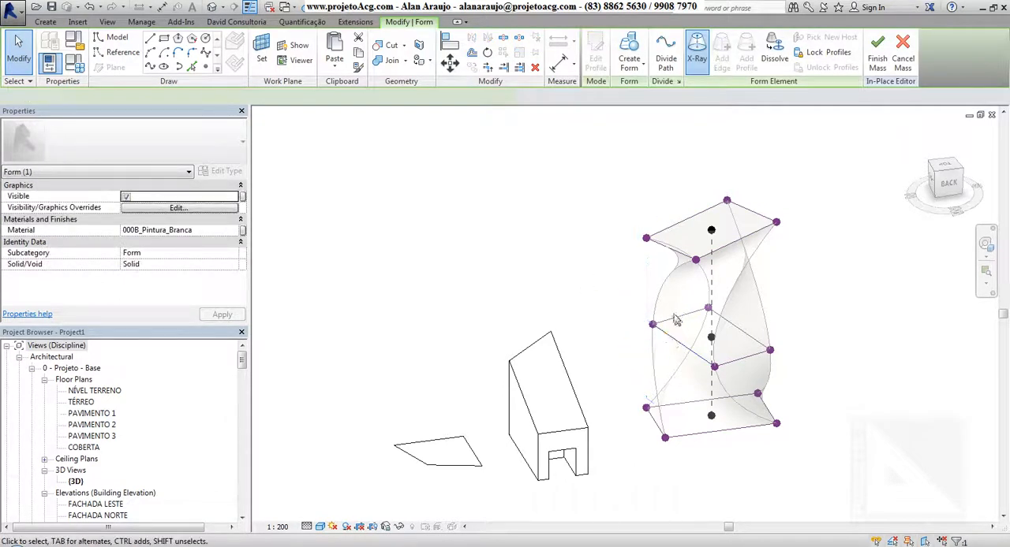
left_click(712, 365)
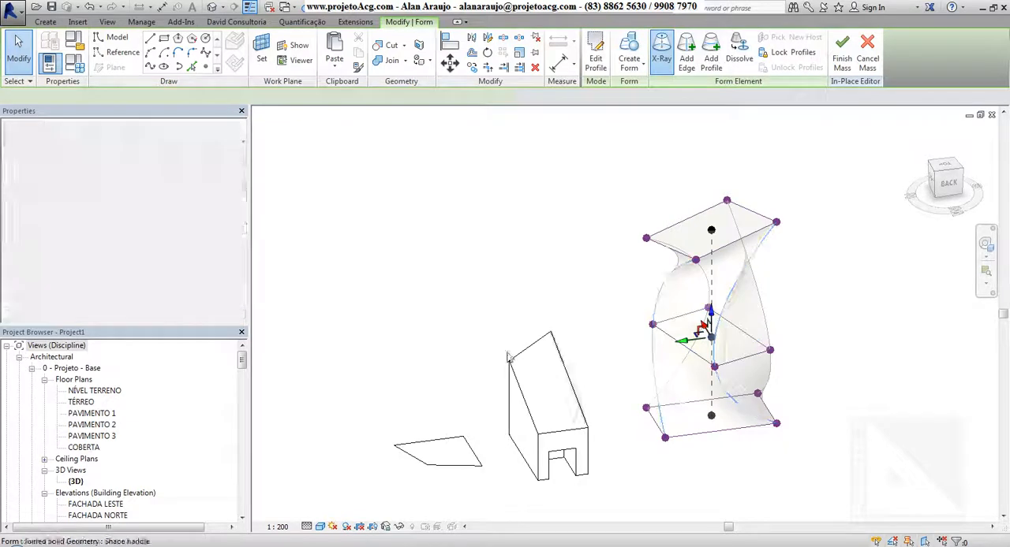
left_click(669, 340)
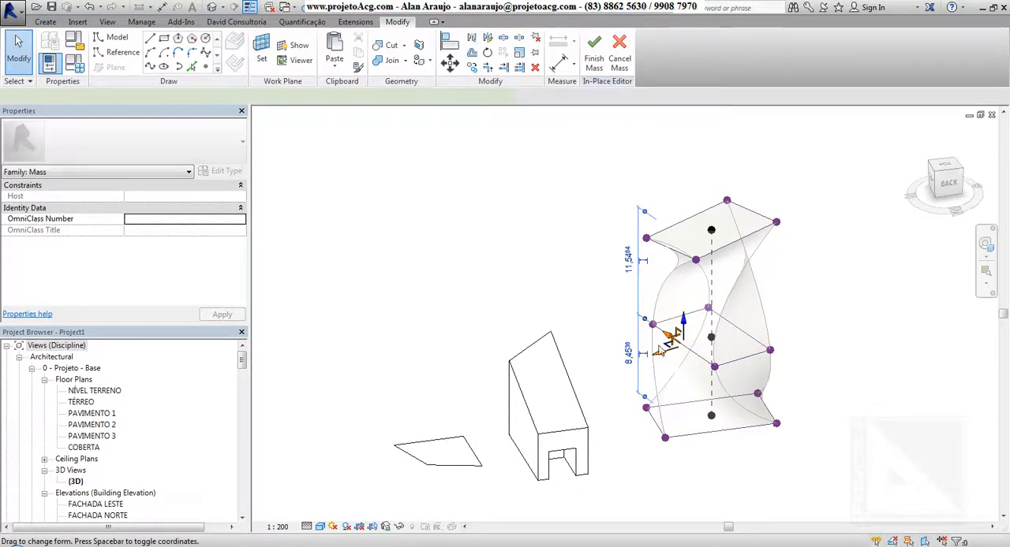
left_click_drag(684, 324, 686, 318)
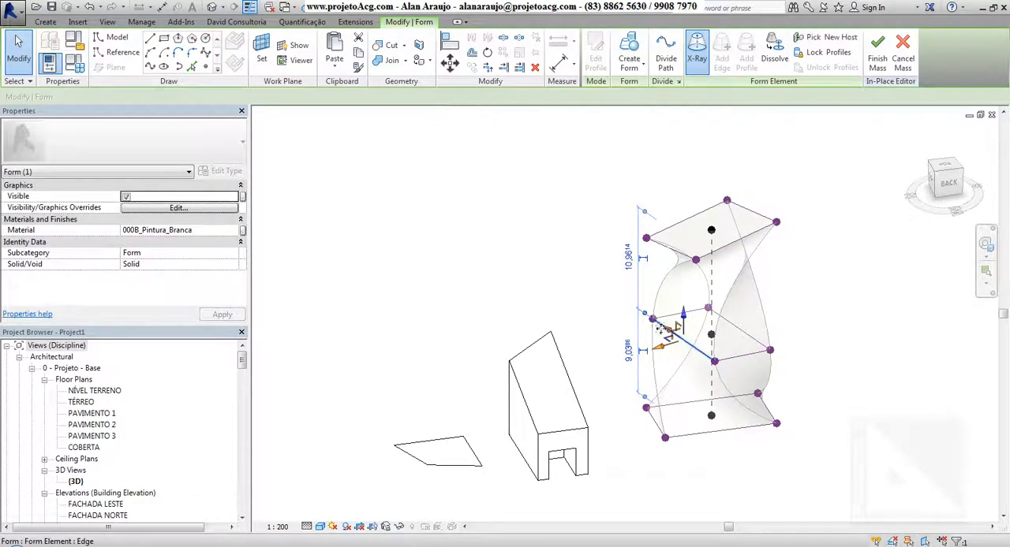
left_click(580, 277)
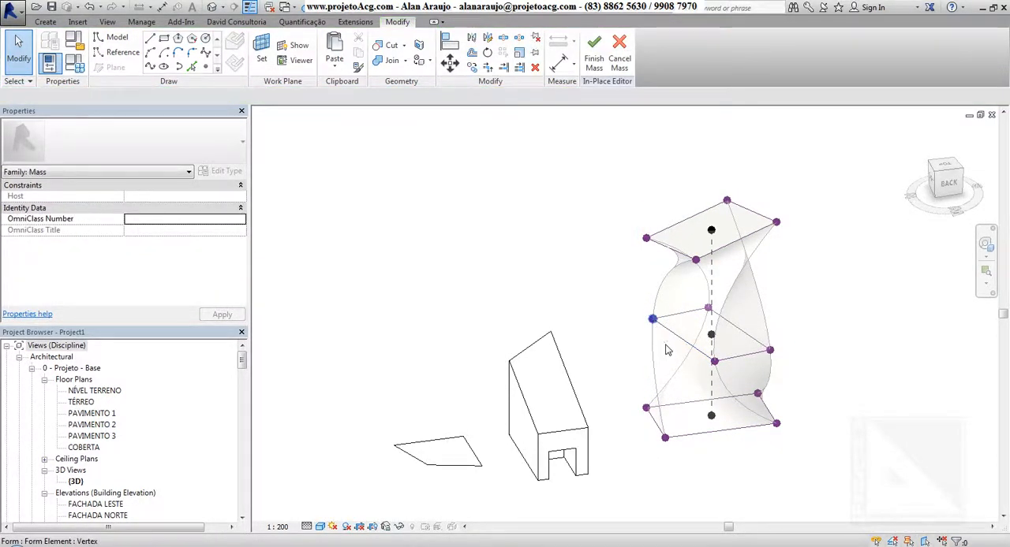
Step: Pull the middle profile's outer corner vertex on the wedge form's side outward, and turn off X-Ray display
left_click_drag(628, 333, 617, 339)
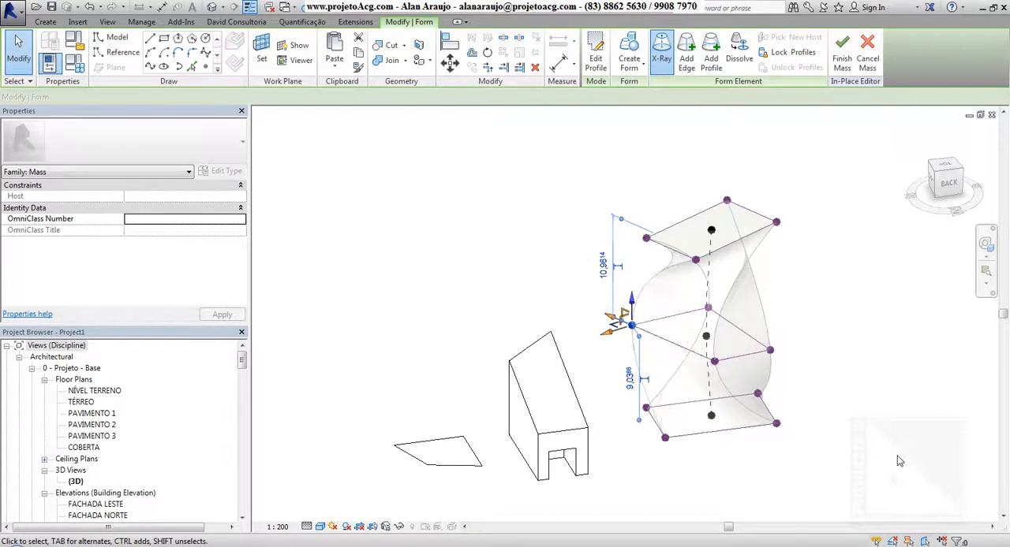
middle_click_drag(873, 452, 915, 446, "shift")
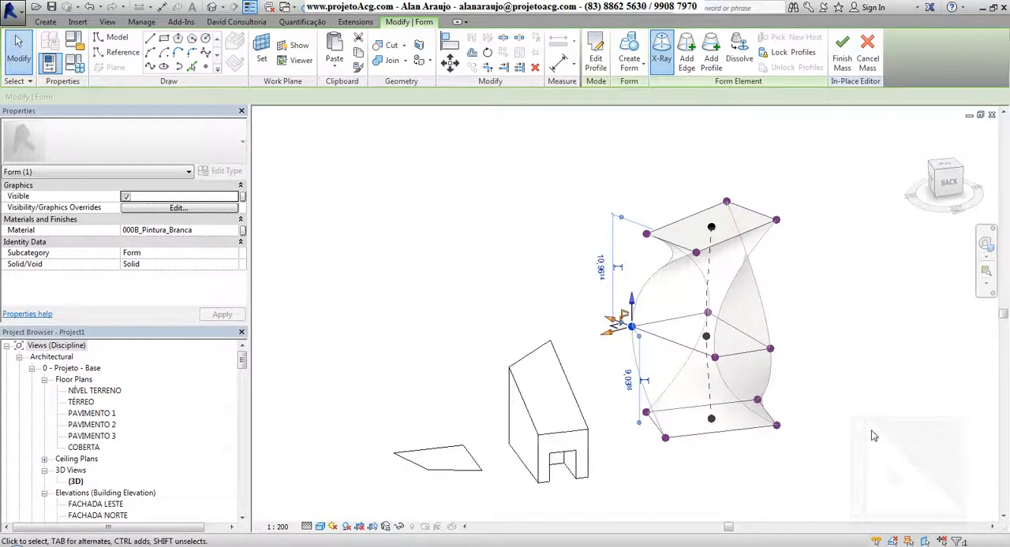
left_click(661, 70)
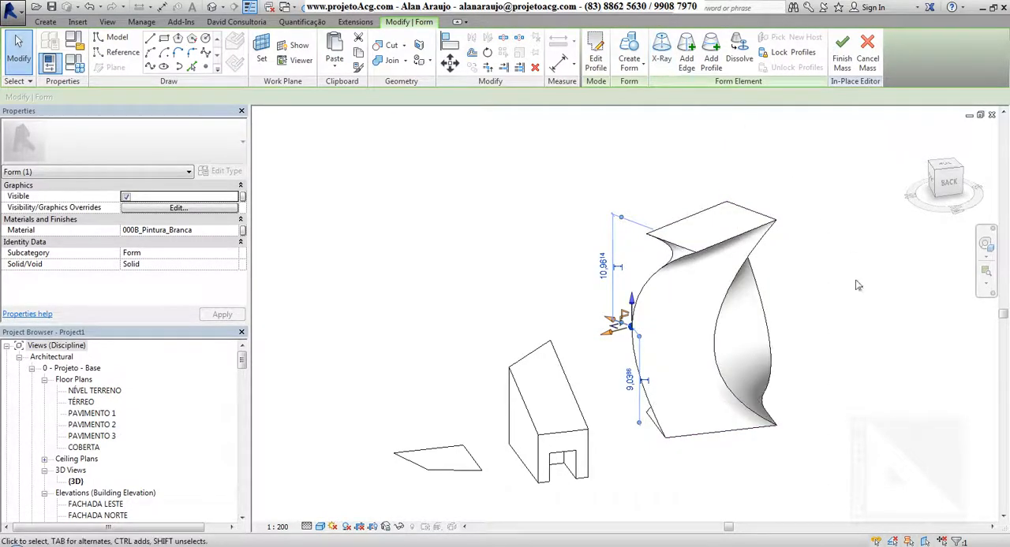
middle_click_drag(858, 284, 874, 361, "shift")
left_click(874, 361)
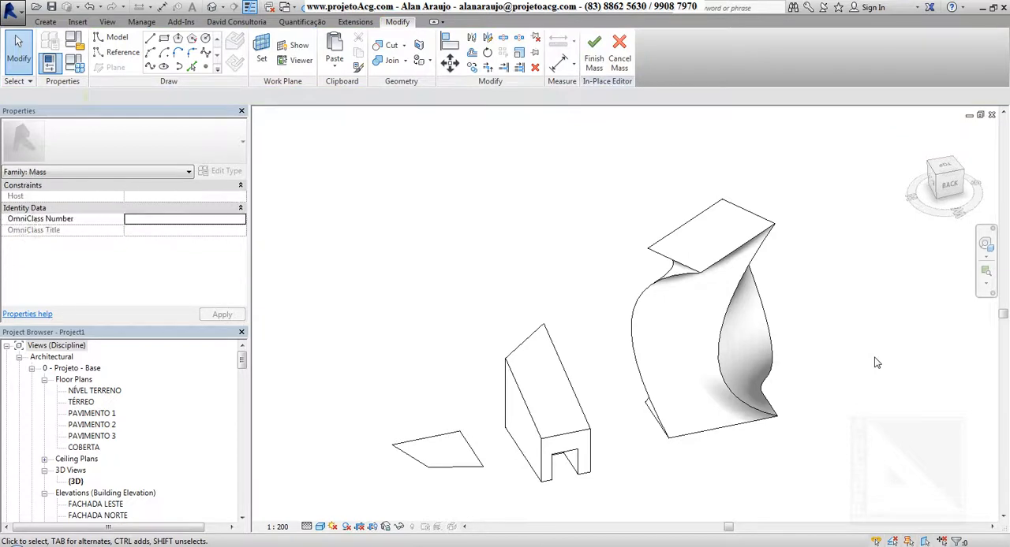
Step: Dissolve the twisted form into its separate profiles, and undo it to restore the solid
key("ctrl+Left")
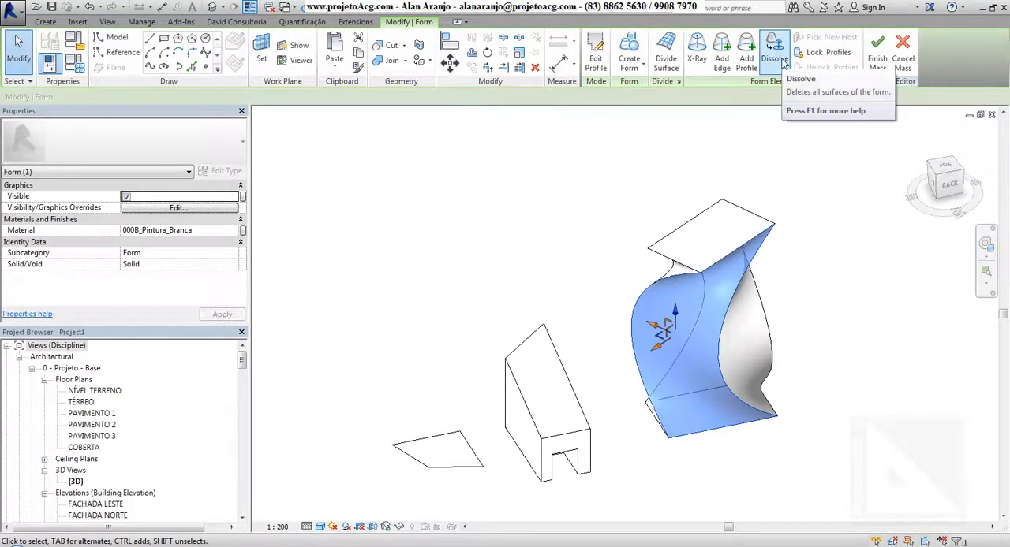
left_click(782, 63)
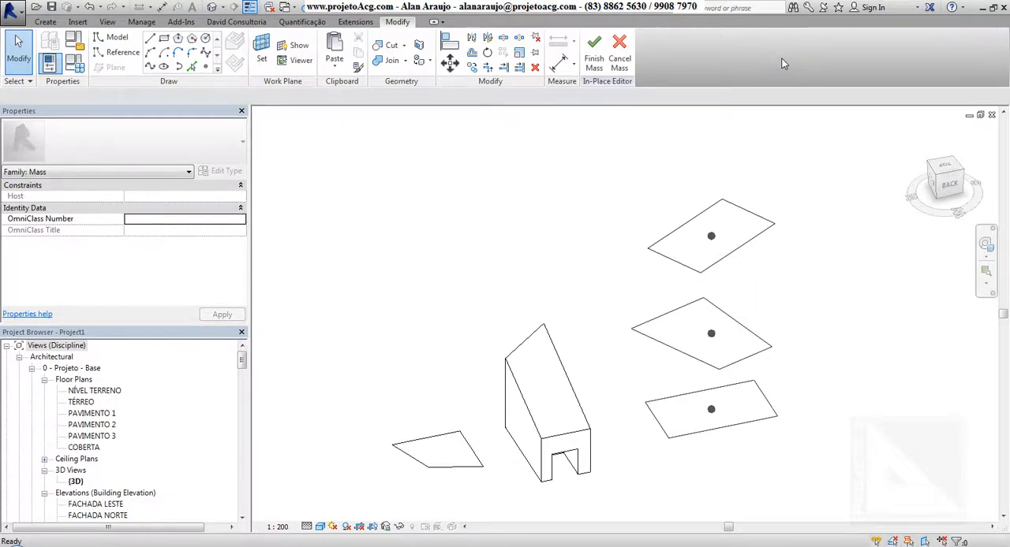
mouse_move(828, 355)
middle_mouse_down("shift")
mouse_move(847, 402)
mouse_move(673, 223)
mouse_move(720, 296)
mouse_move(839, 315)
mouse_move(847, 370)
mouse_move(833, 378)
mouse_move(810, 321)
mouse_move(789, 313)
mouse_move(847, 356)
mouse_move(835, 360)
middle_mouse_up("shift")
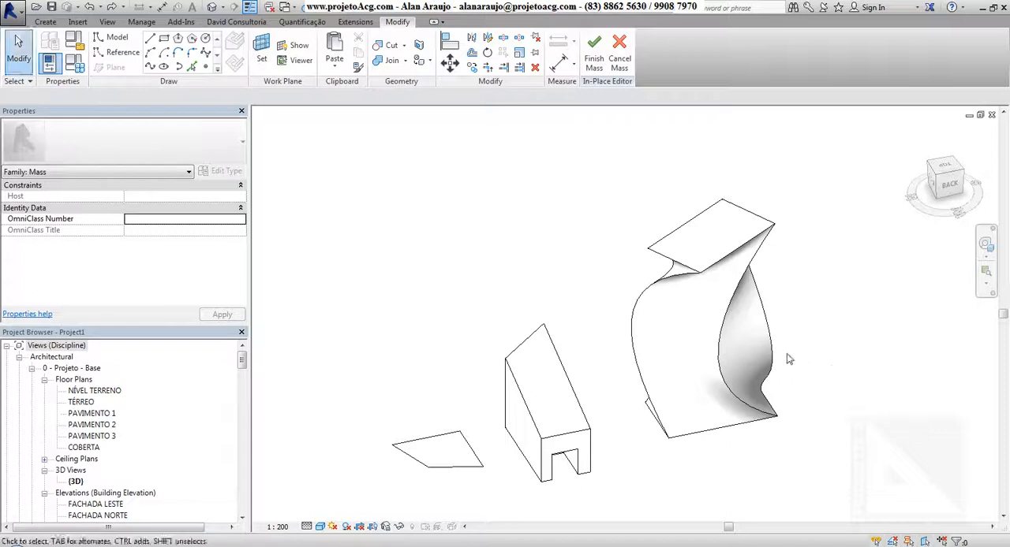
left_click(733, 311)
Step: Draw a rectangle about 7.3 wide in the empty area beyond the wedge form and make it a solid about 10.34 high
middle_click_drag(710, 341, 777, 391)
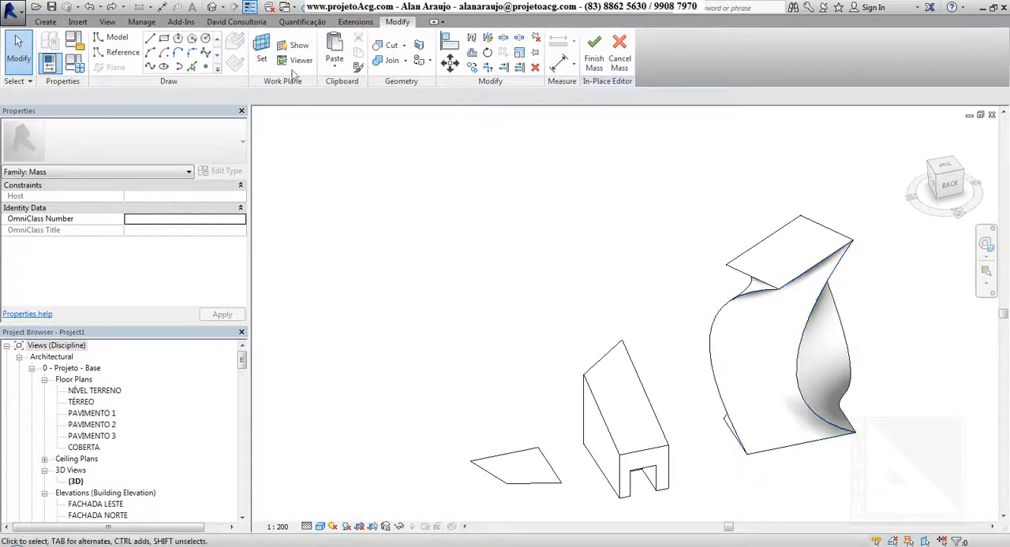
left_click(164, 38)
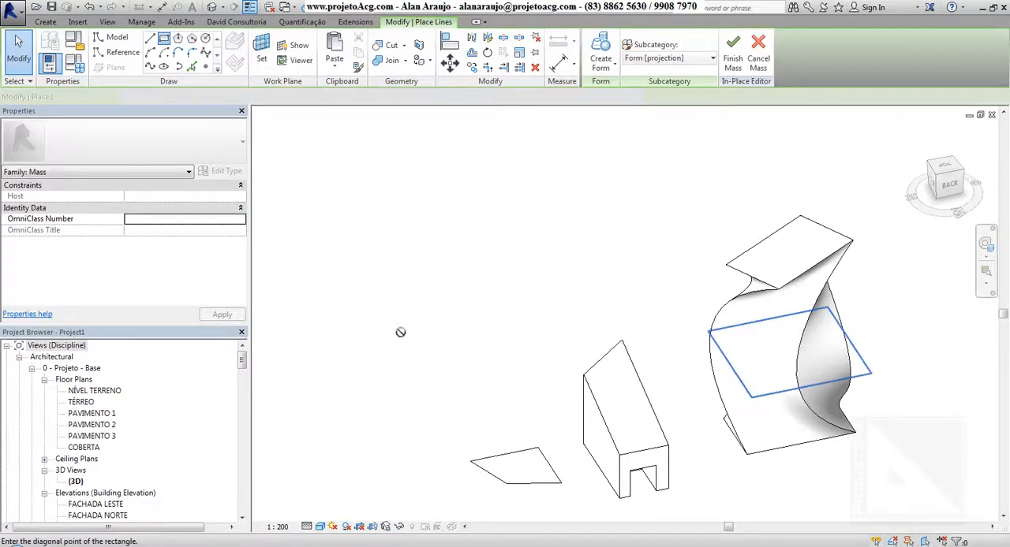
left_click(500, 378)
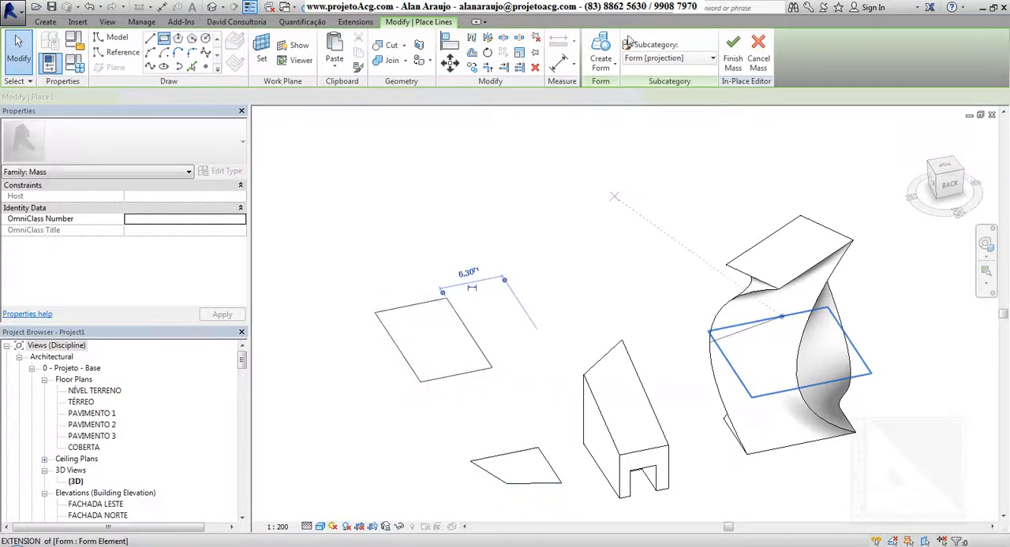
key("Escape")
key("Escape")
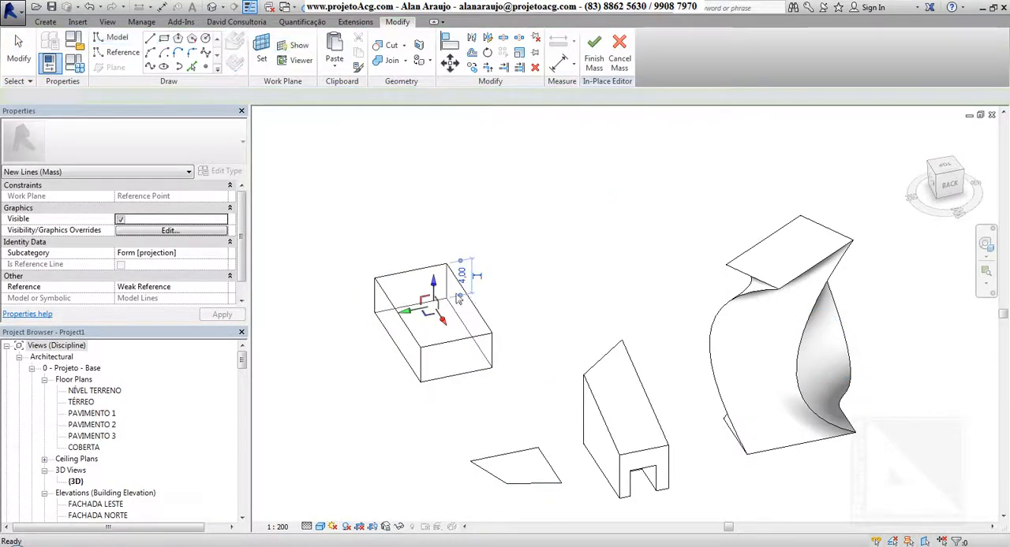
left_click_drag(435, 230, 439, 227)
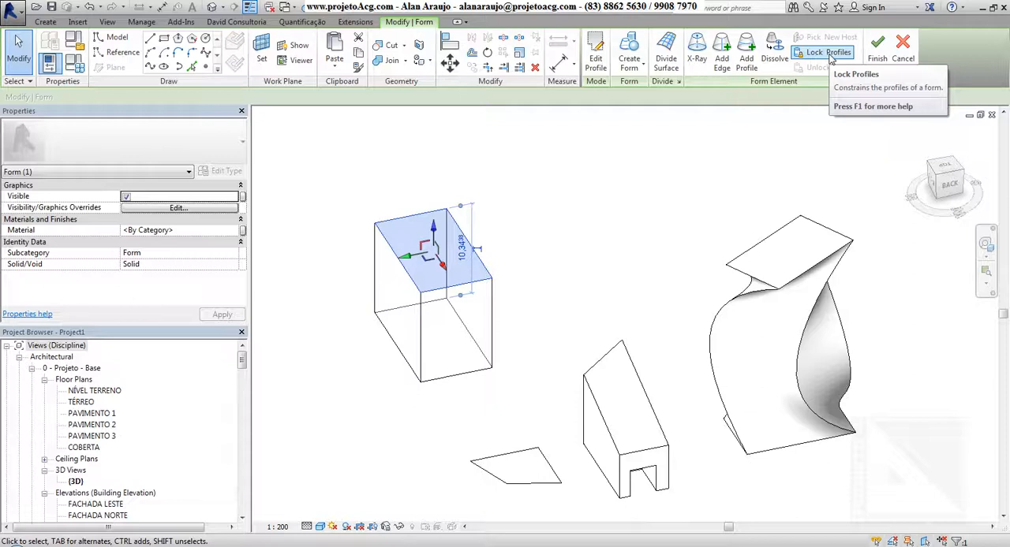
Step: Lock the new box's profiles and pull its upper side edge inward to a width of about 5.23
left_click(831, 57)
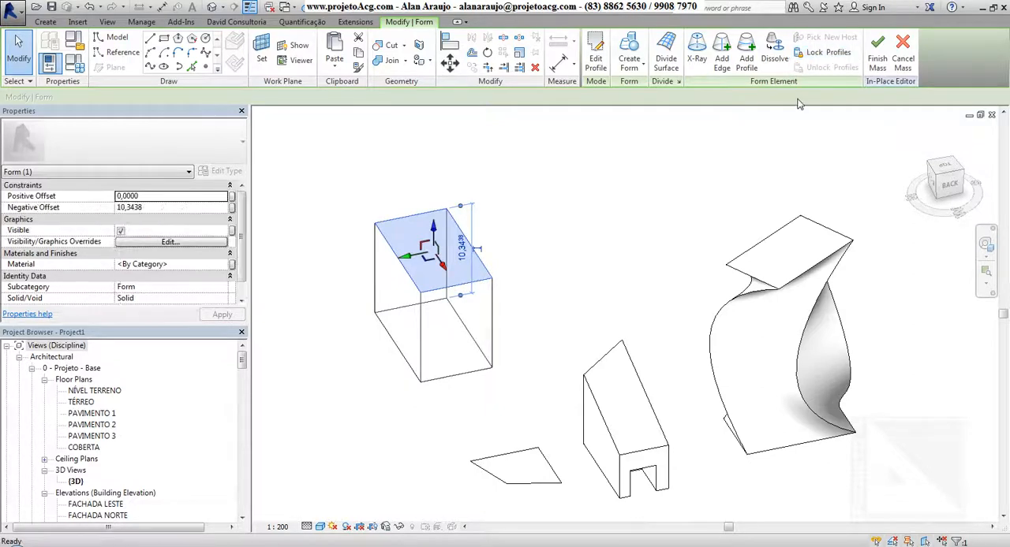
left_click(462, 324)
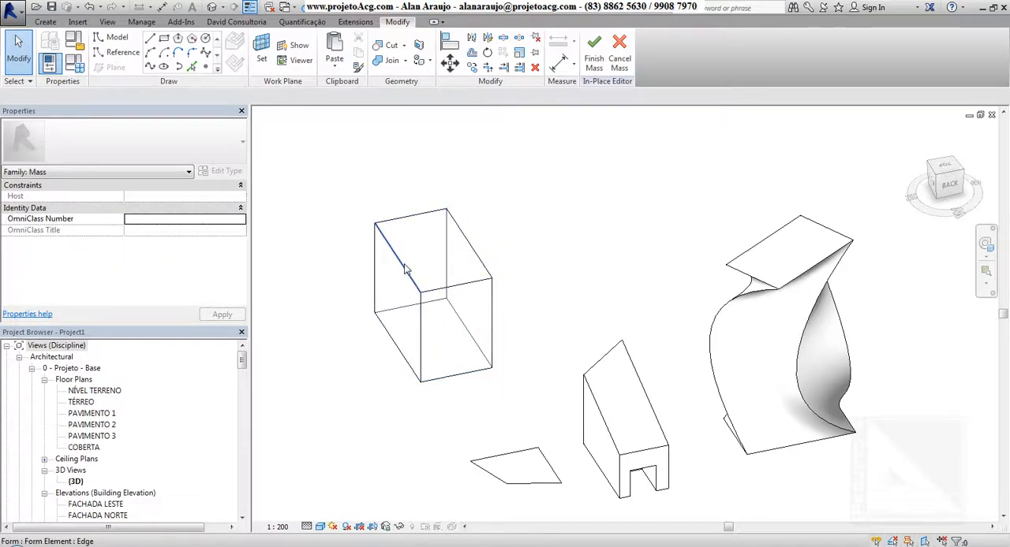
left_click(412, 292)
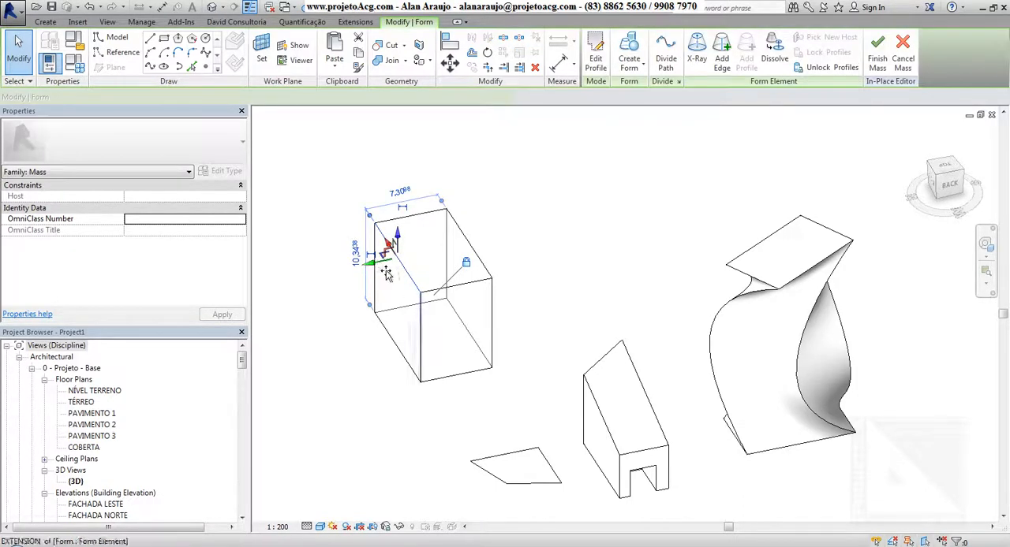
left_click_drag(392, 273, 397, 271)
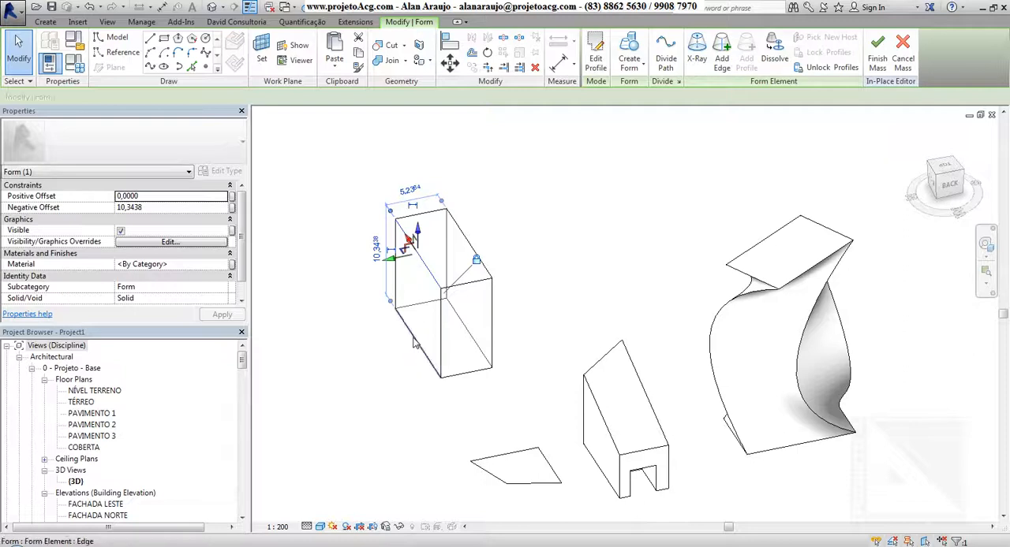
Step: Move the box's lower side edge outward to about 11.03 wide, and pull the front top corner vertex inward to about 7.81
left_click(401, 356)
left_click_drag(393, 354, 341, 360)
key("Escape")
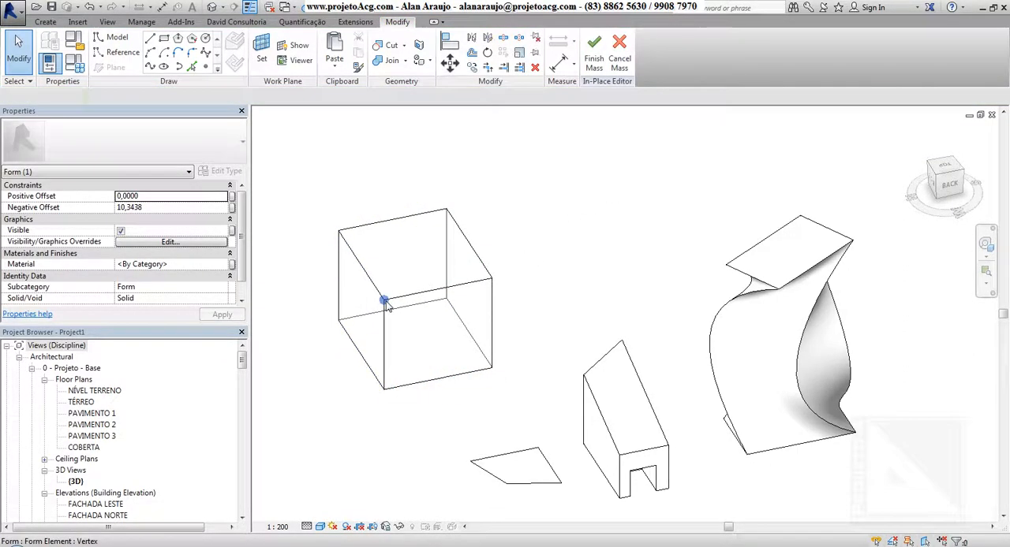
left_click(387, 301)
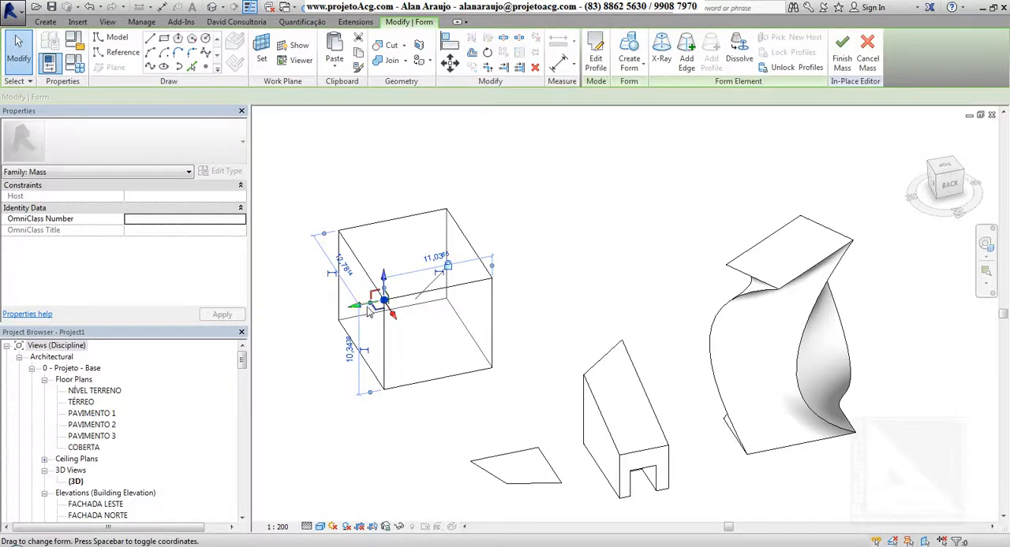
left_click_drag(369, 310, 418, 304)
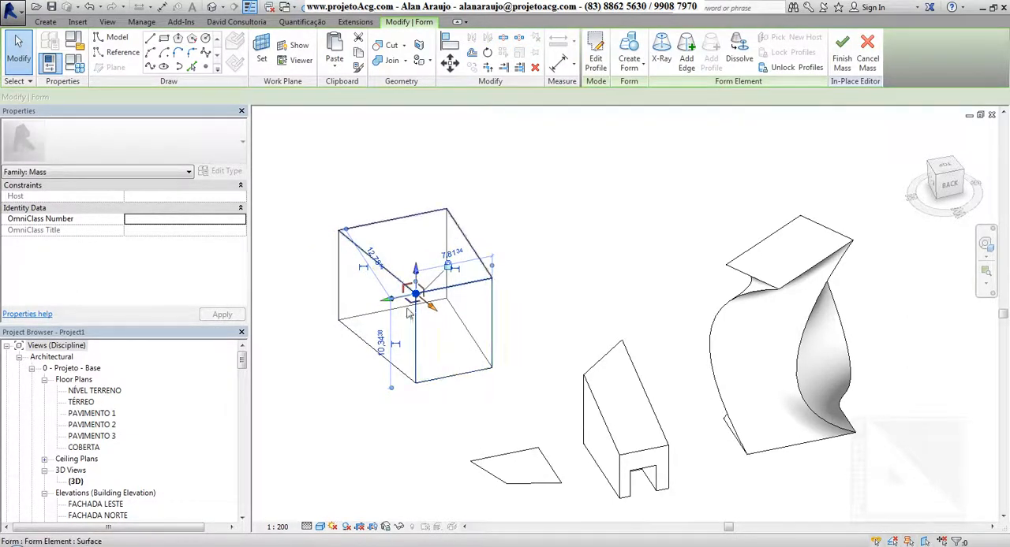
Step: Lock the twisted form's profiles, and undo the lock to bring back the twist
left_click(787, 254)
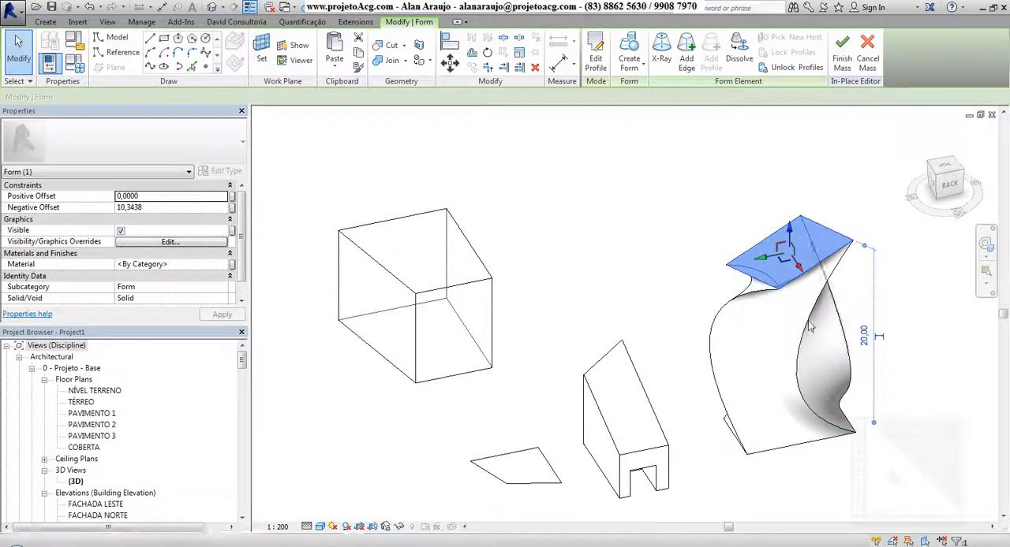
left_click(794, 70)
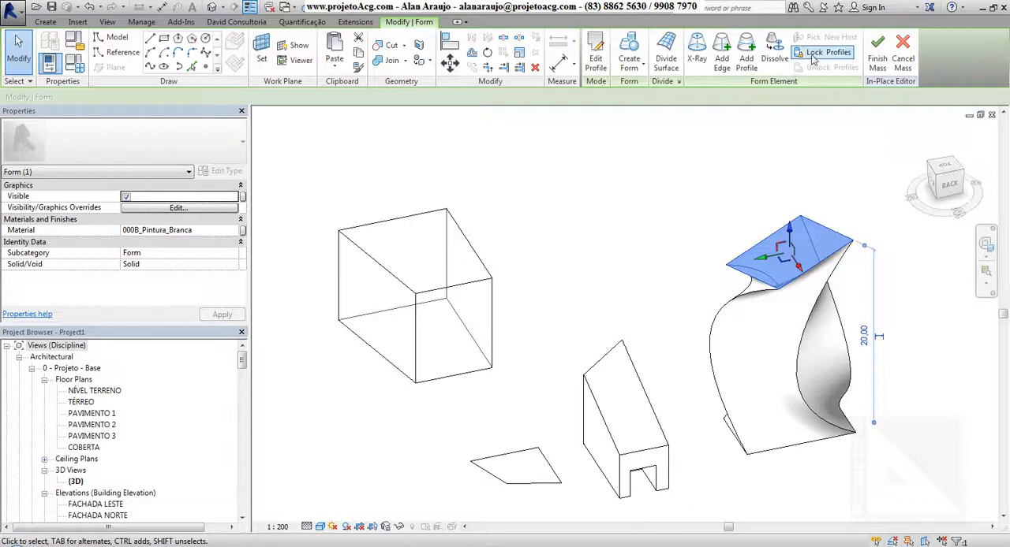
left_click(813, 57)
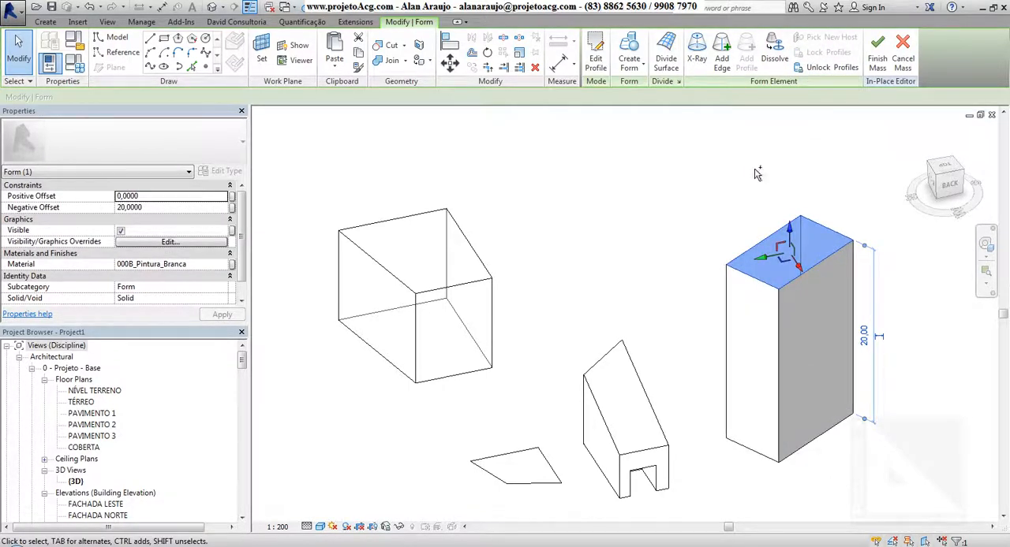
key("ctrl+z")
left_click(783, 261)
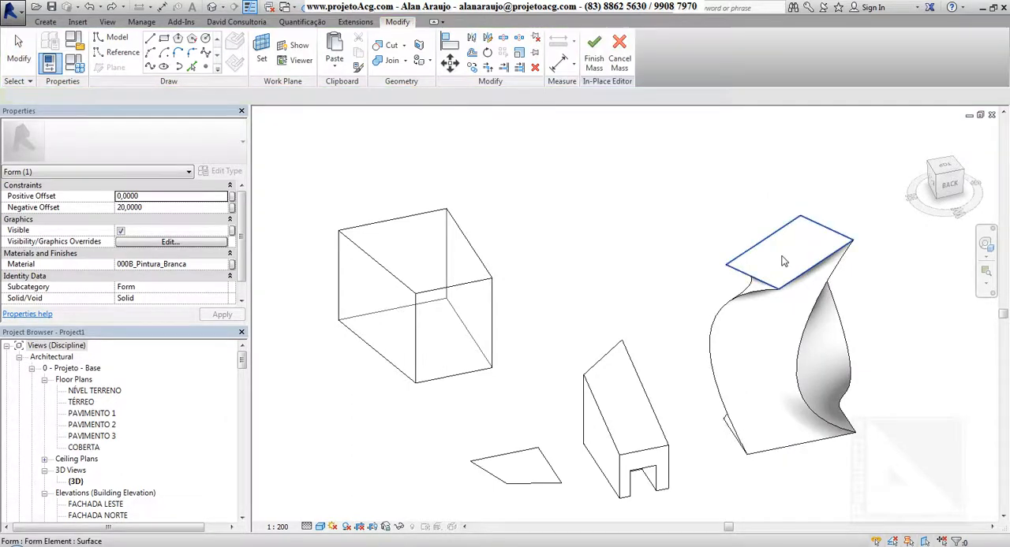
middle_click_drag(801, 425, 726, 439, "shift")
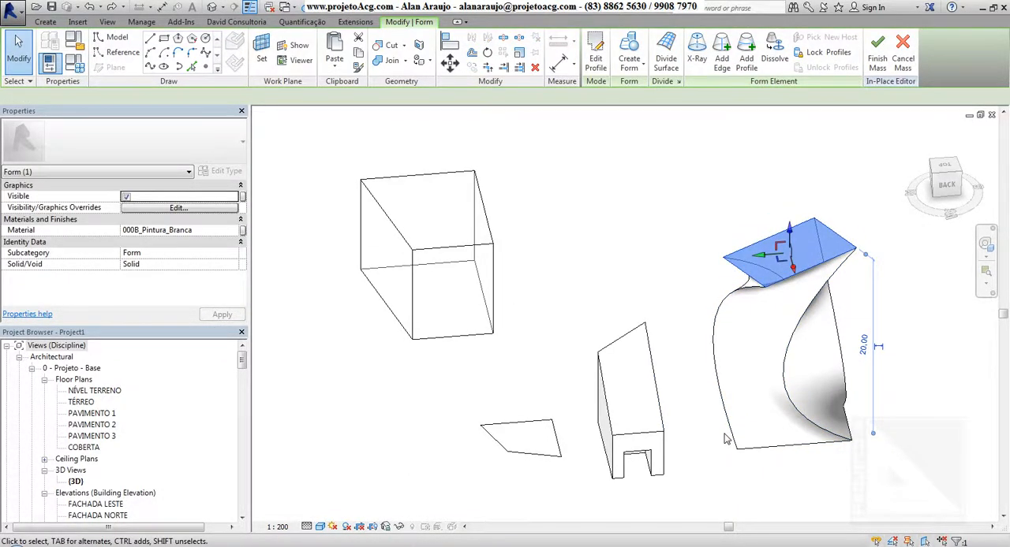
scroll(725, 435, "down", 1)
middle_click_drag(741, 407, 905, 394, "shift")
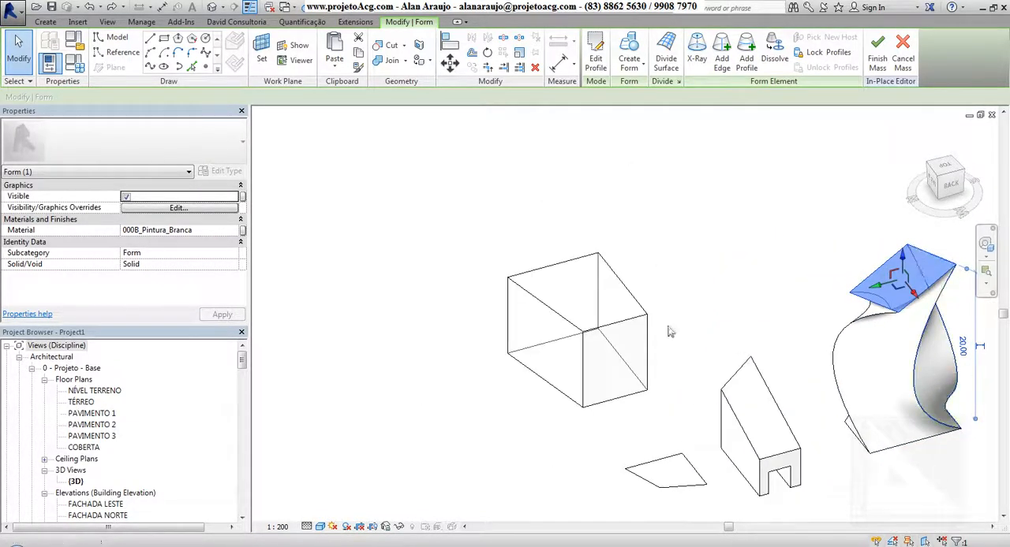
Step: Unlock the box's profiles and set the front top edge's length to 7 from its slanted-side corner vertex
left_click(580, 305)
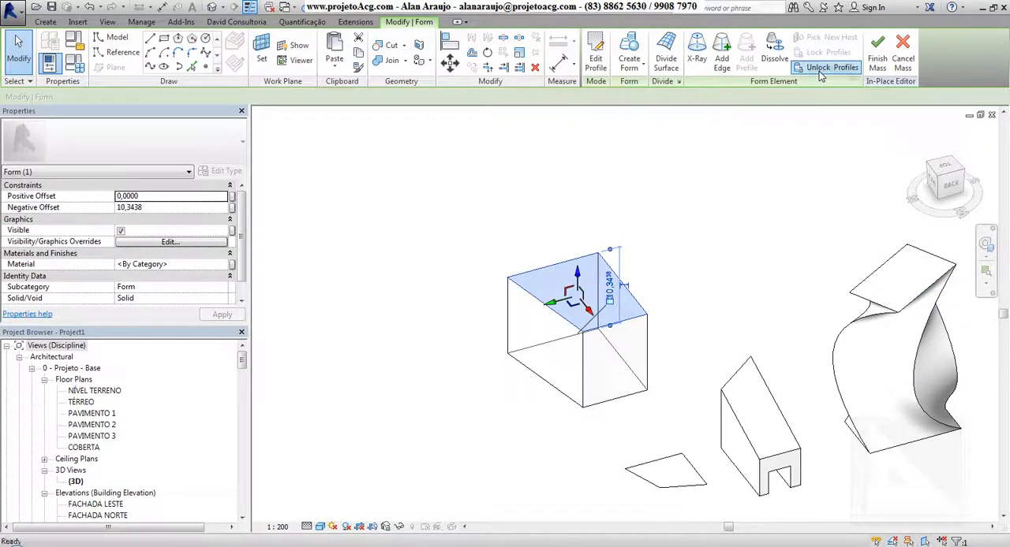
key("Escape")
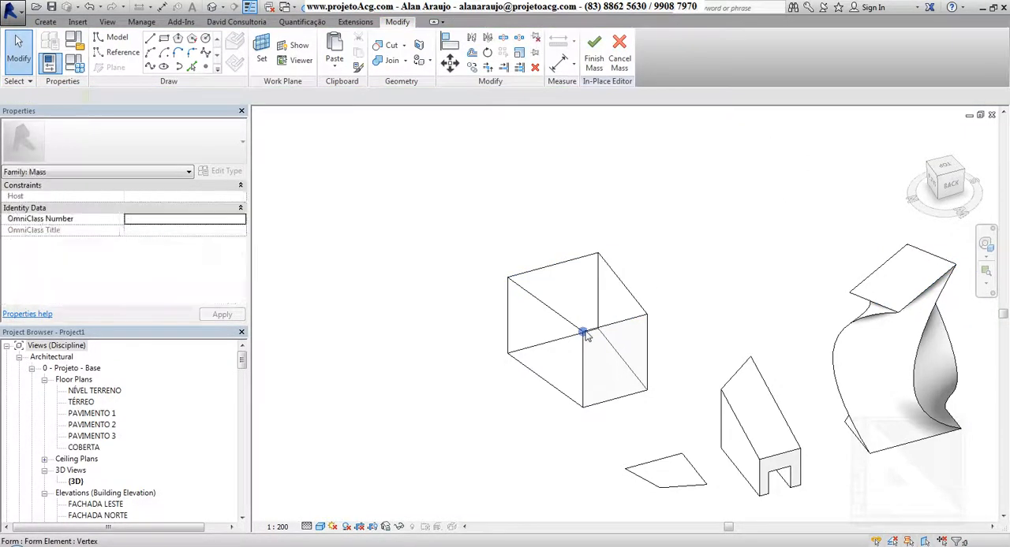
left_click(597, 350)
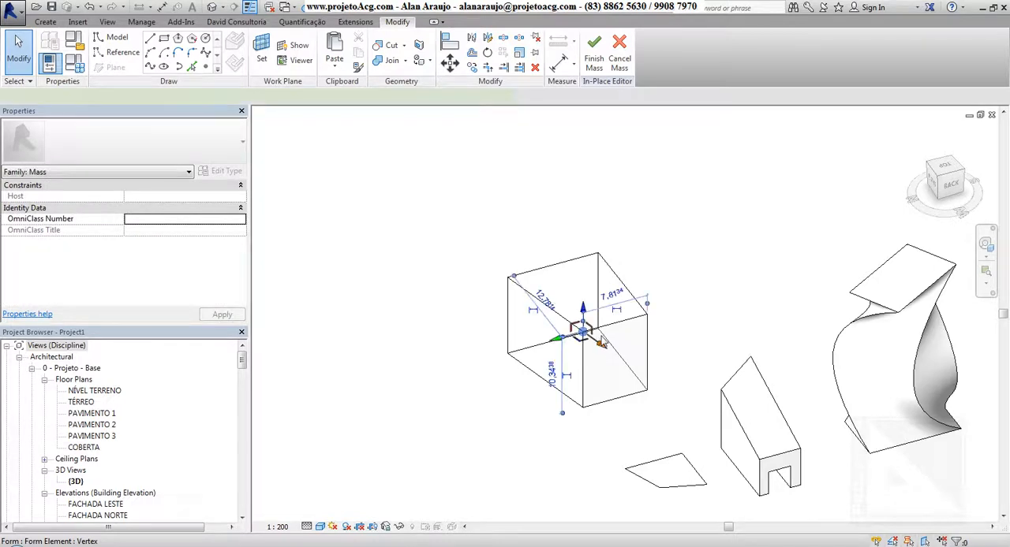
left_click(612, 297)
type("7")
key("Return")
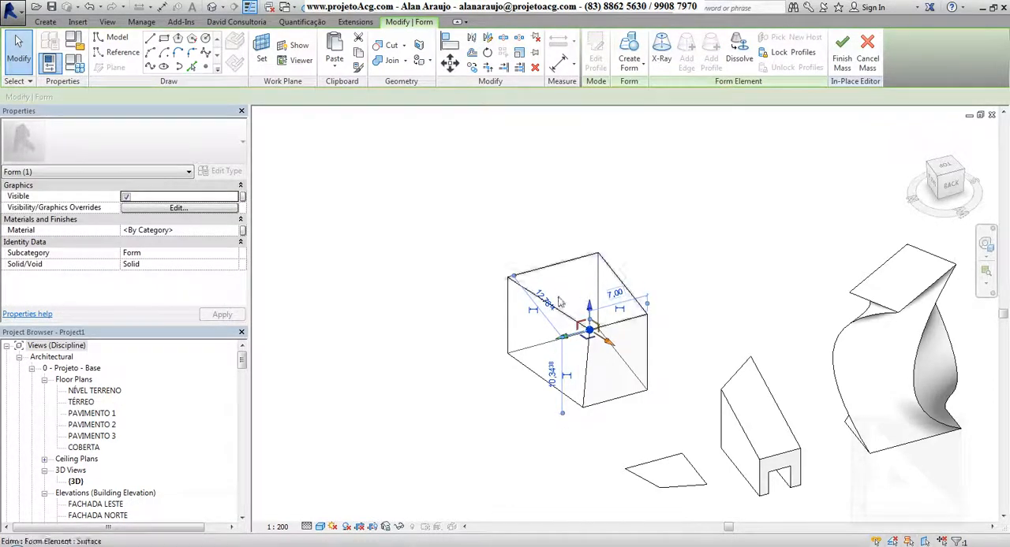
Step: Set the rear top edge's length to 12 from the other top corner vertex on the box's slanted side
left_click(508, 279)
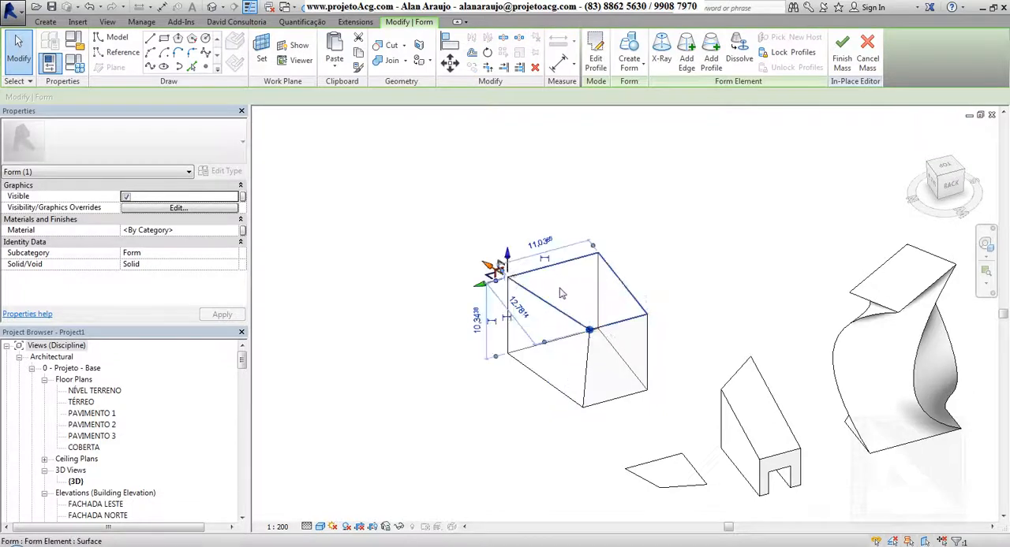
left_click(545, 246)
type("12")
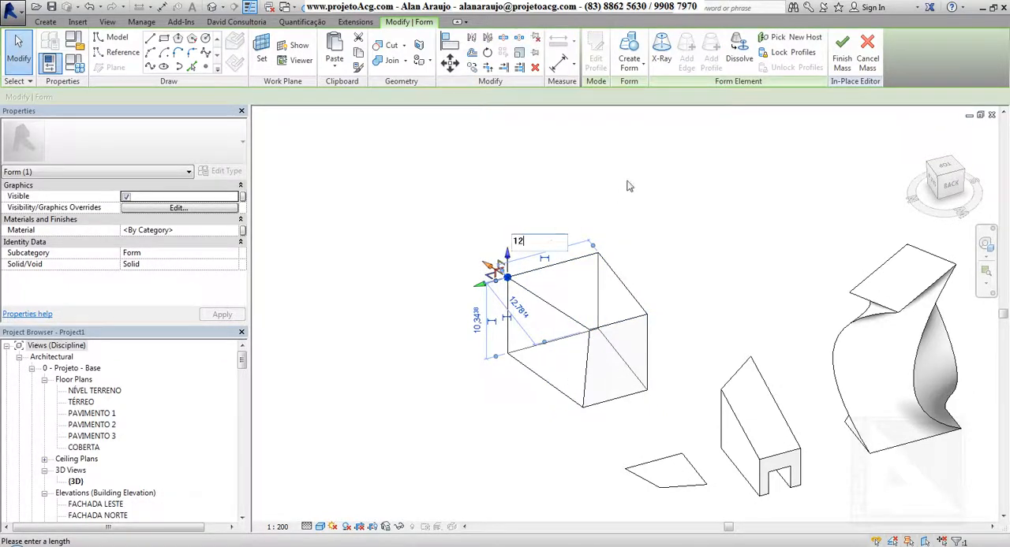
key("Return")
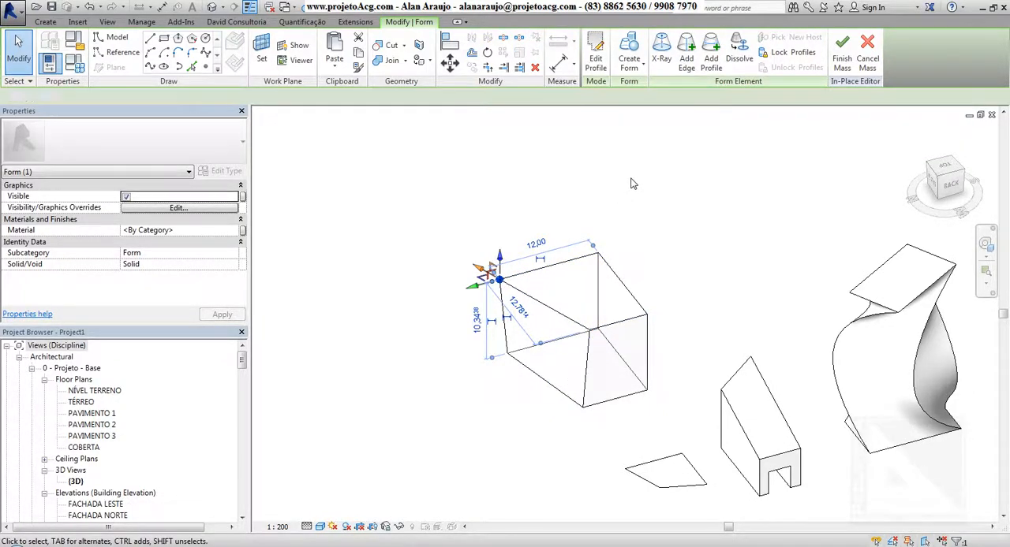
key("Escape")
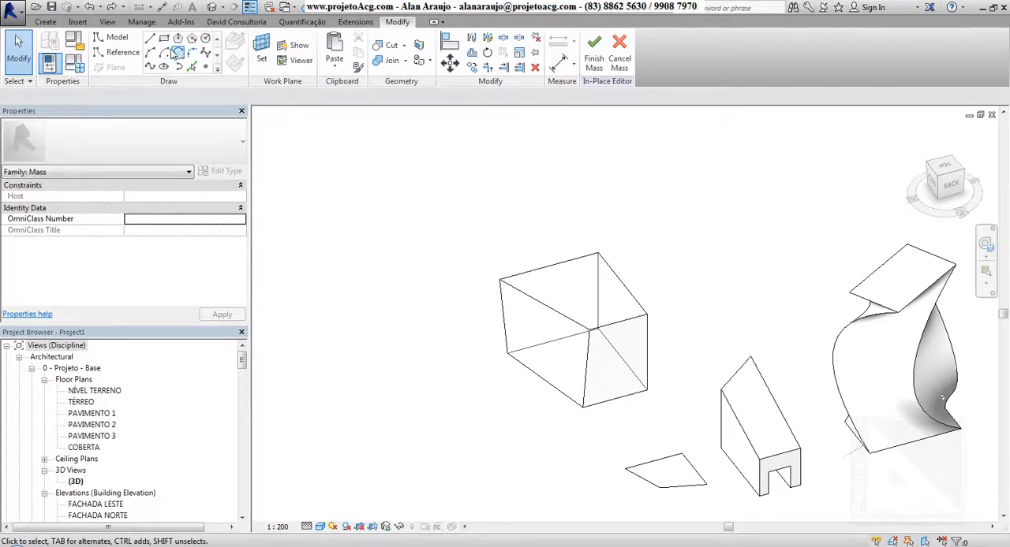
Step: Draw a small rectangle on the wedge form's side face and make it a solid block projecting outward about 3.56
left_click(167, 39)
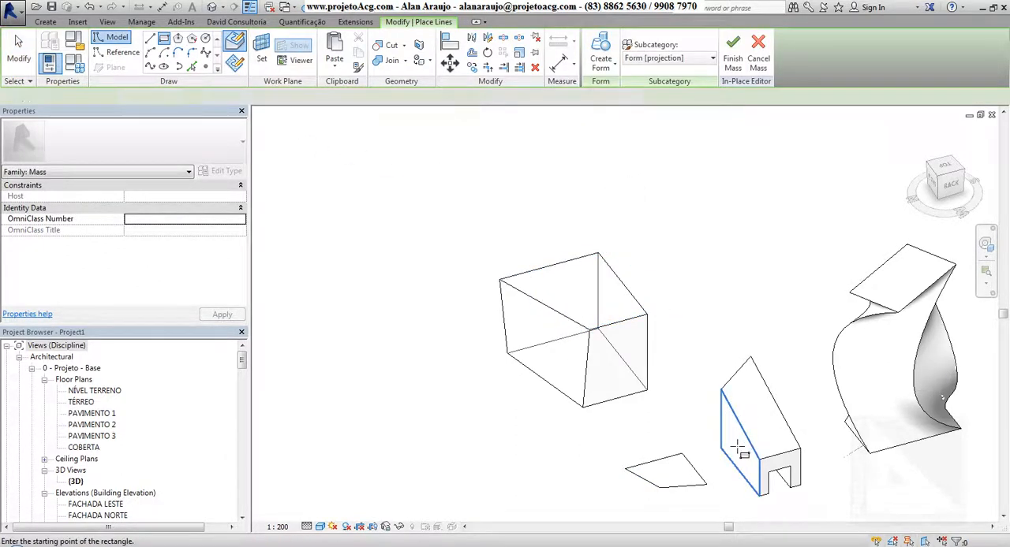
scroll(736, 442, "up", 3)
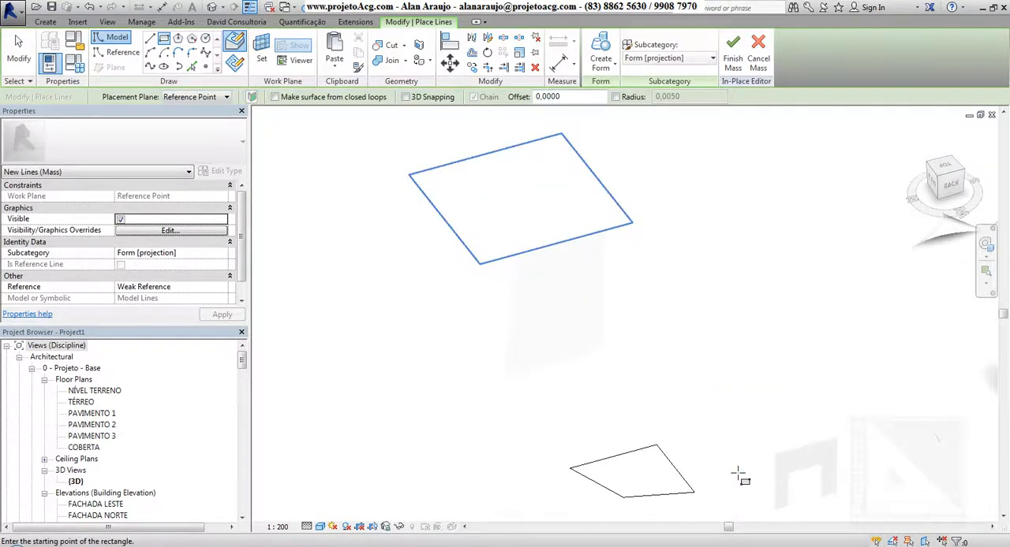
left_click(740, 426)
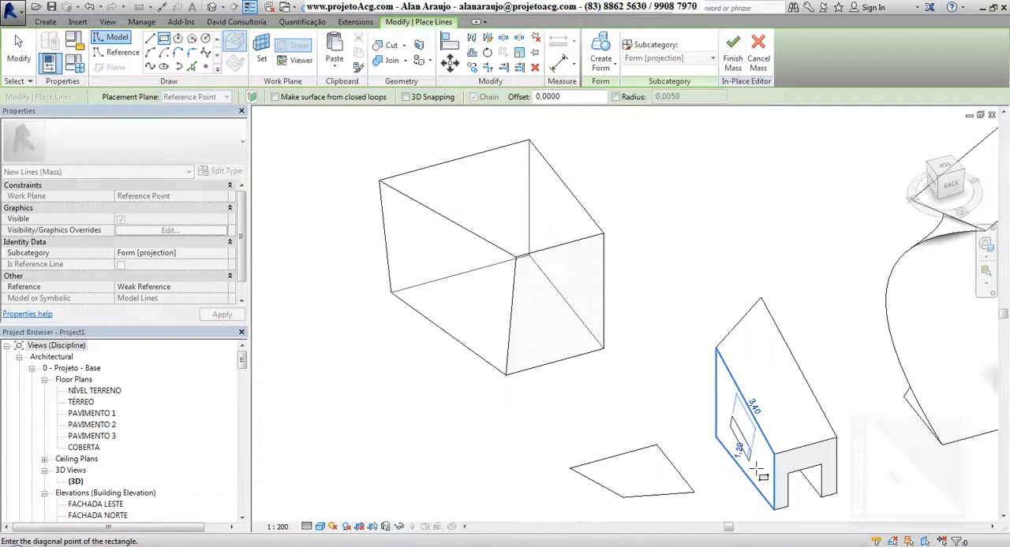
left_click(759, 474)
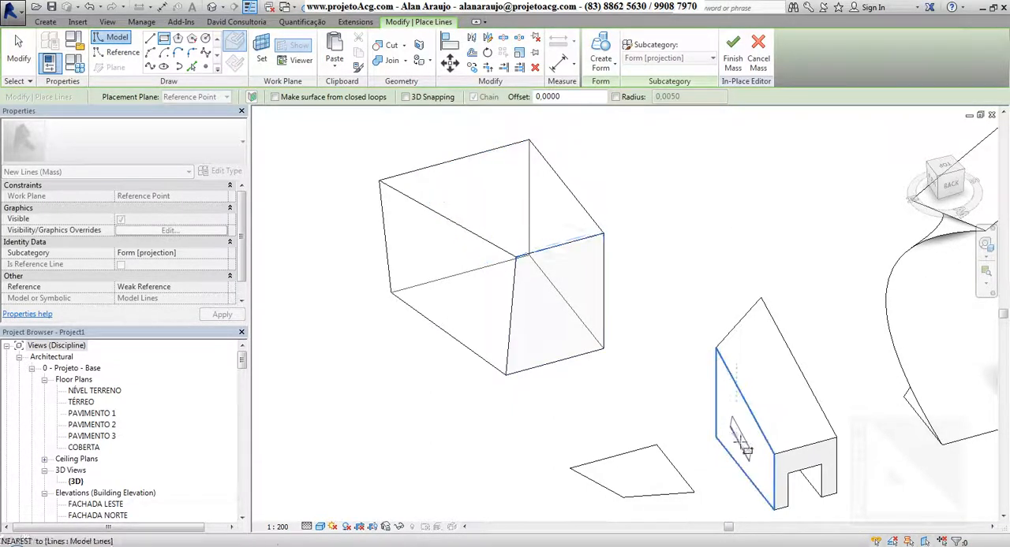
left_click(598, 44)
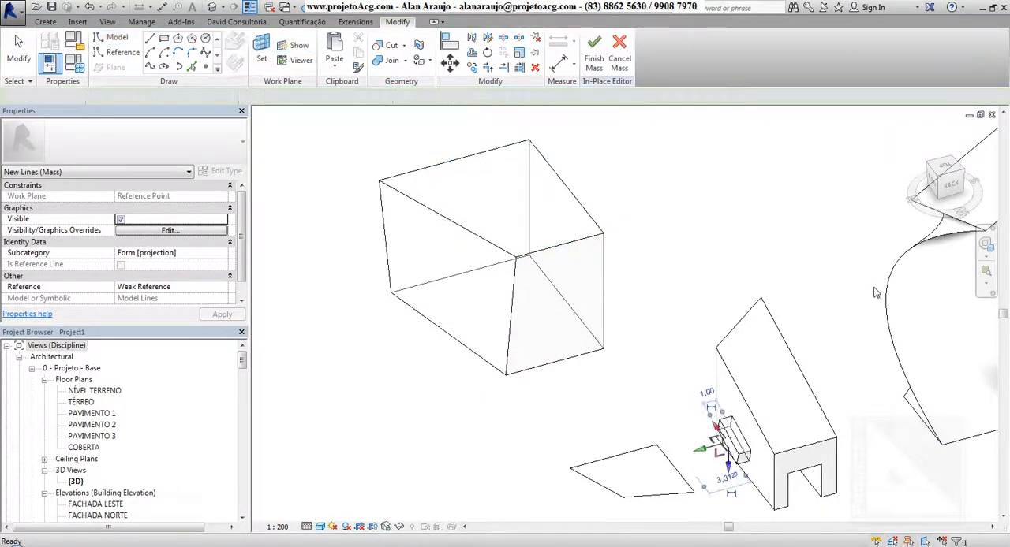
left_click_drag(699, 450, 669, 459)
left_click(723, 467)
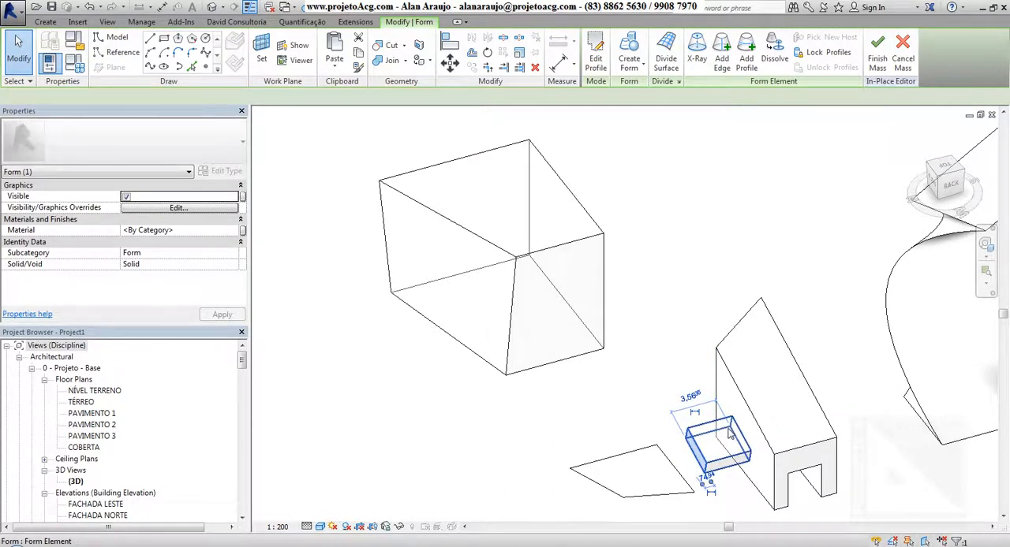
Step: Rehost the small block onto the wedge form's sloping top face with Pick New Host
left_click(730, 434)
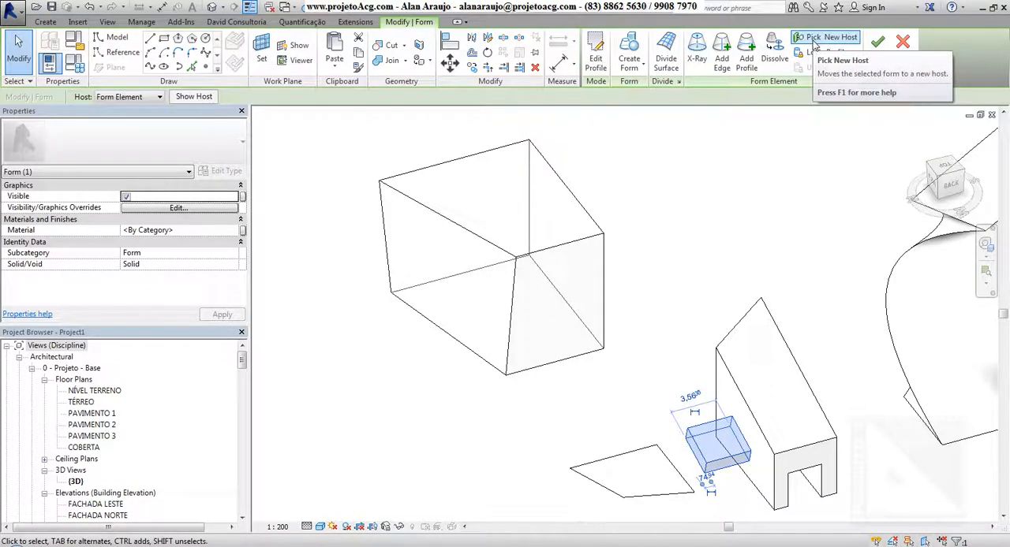
left_click(812, 39)
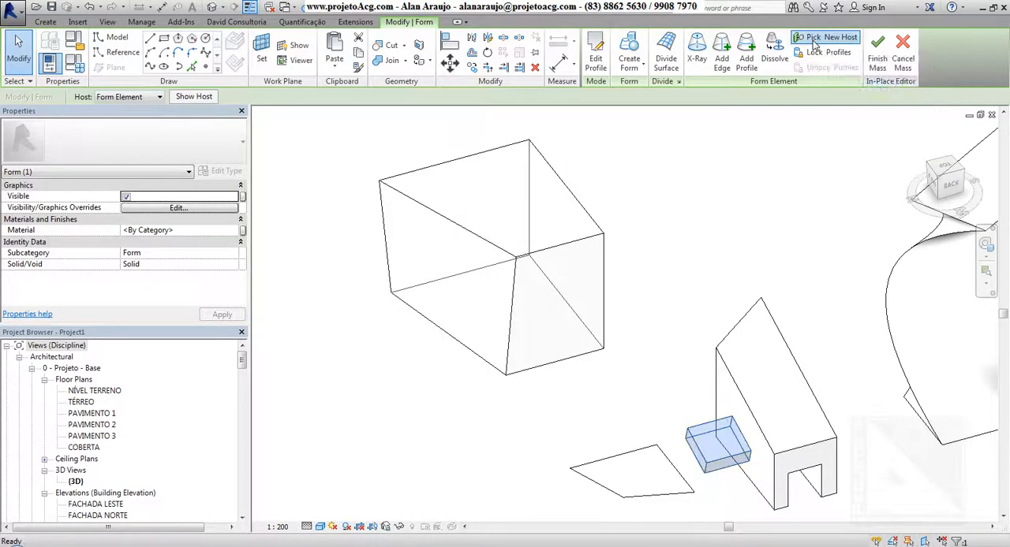
left_click(771, 378)
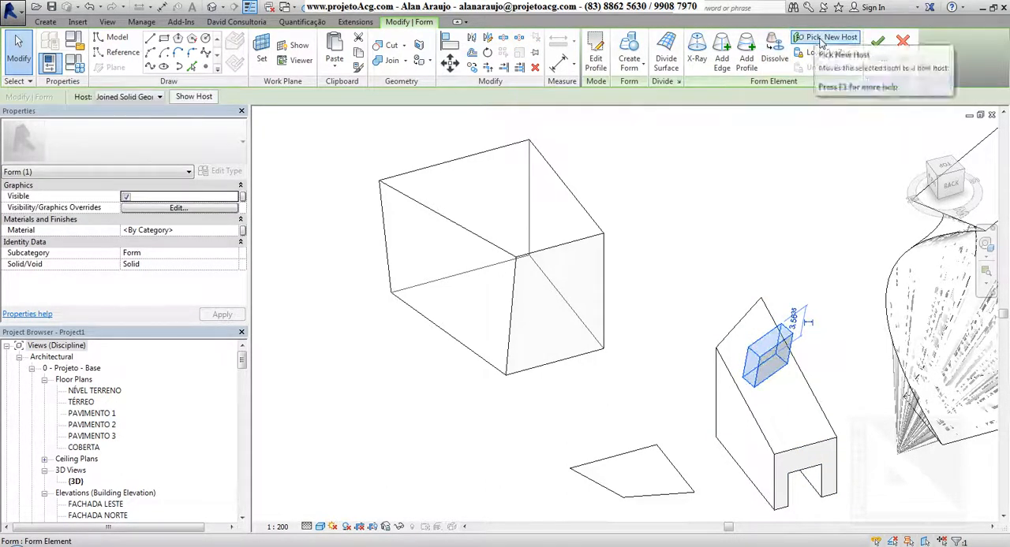
Step: Rehost the small block onto the large box's slanted side face, accept the off-axis line warnings, and inspect its placement
left_click(813, 38)
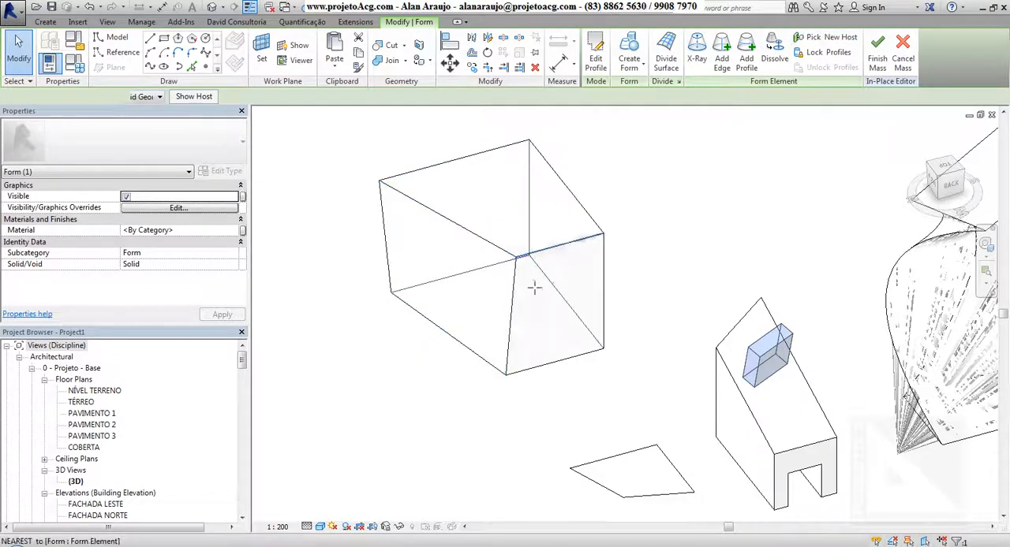
left_click(446, 252)
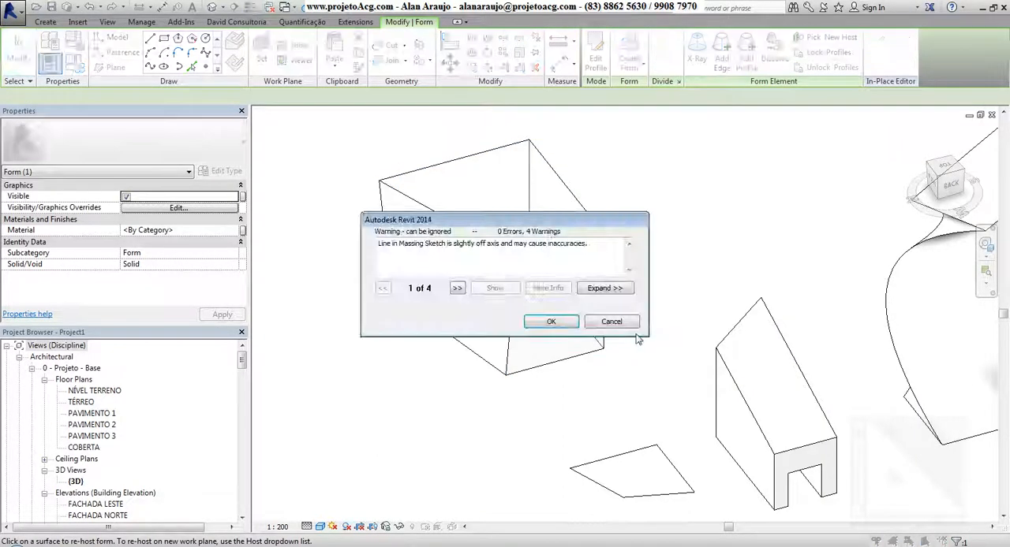
left_click(559, 325)
middle_click_drag(550, 340, 541, 375, "shift")
scroll(541, 375, "down", 2)
middle_click_drag(529, 407, 530, 260, "shift")
left_click(527, 245)
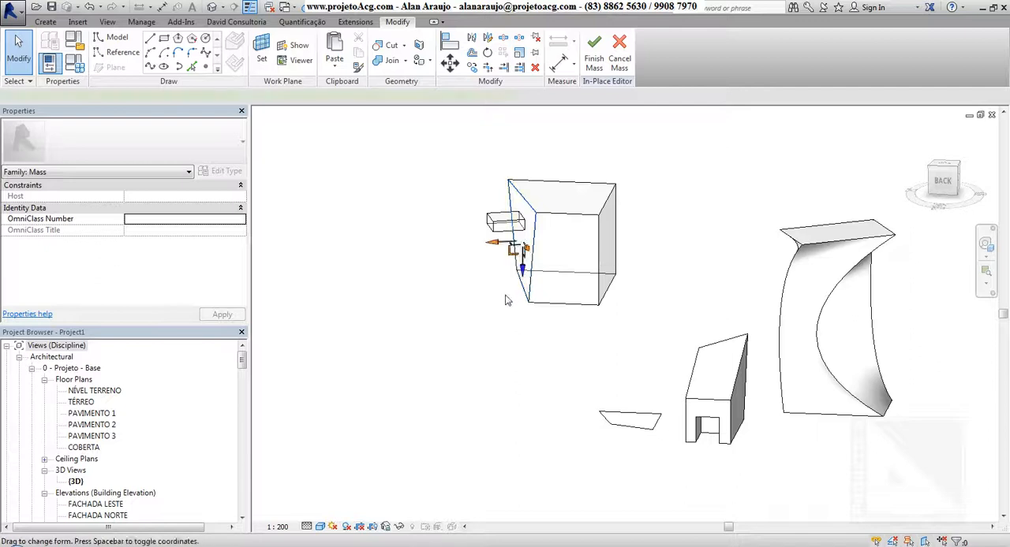
scroll(483, 216, "up", 4)
middle_click_drag(525, 358, 592, 458, "shift")
key("Escape")
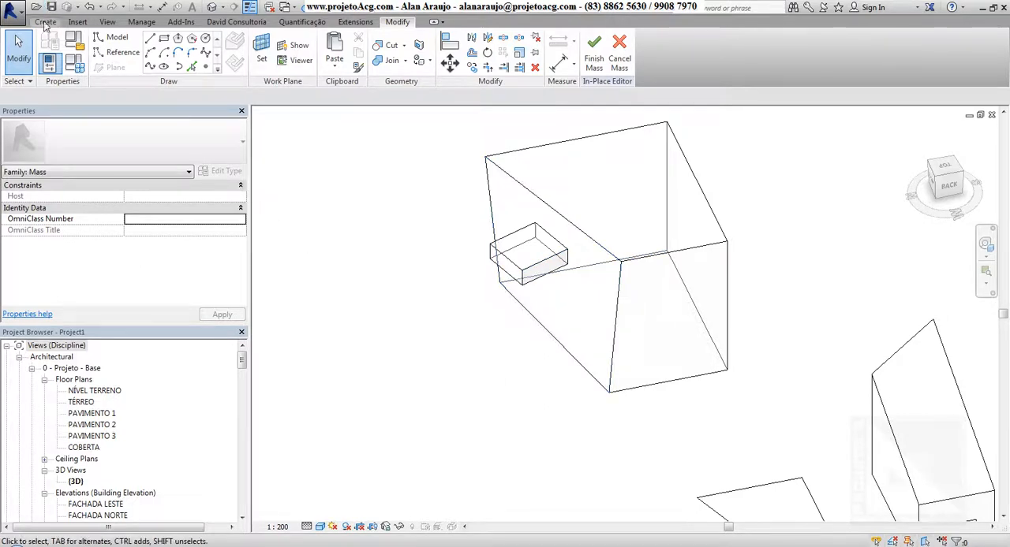
Step: Select the whole large box form and divide all of its faces into grids with Divide Surface
left_click(45, 21)
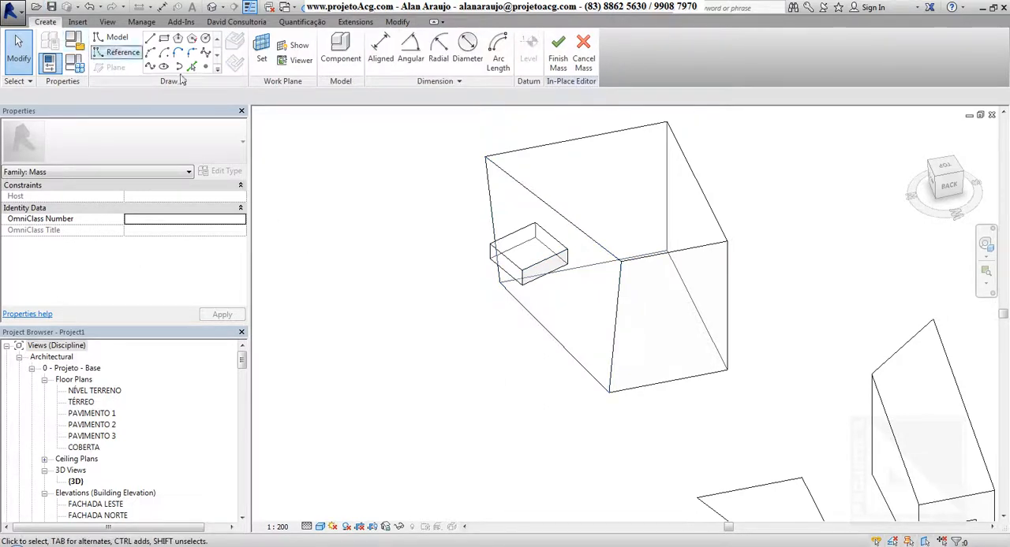
scroll(569, 269, "down", 1)
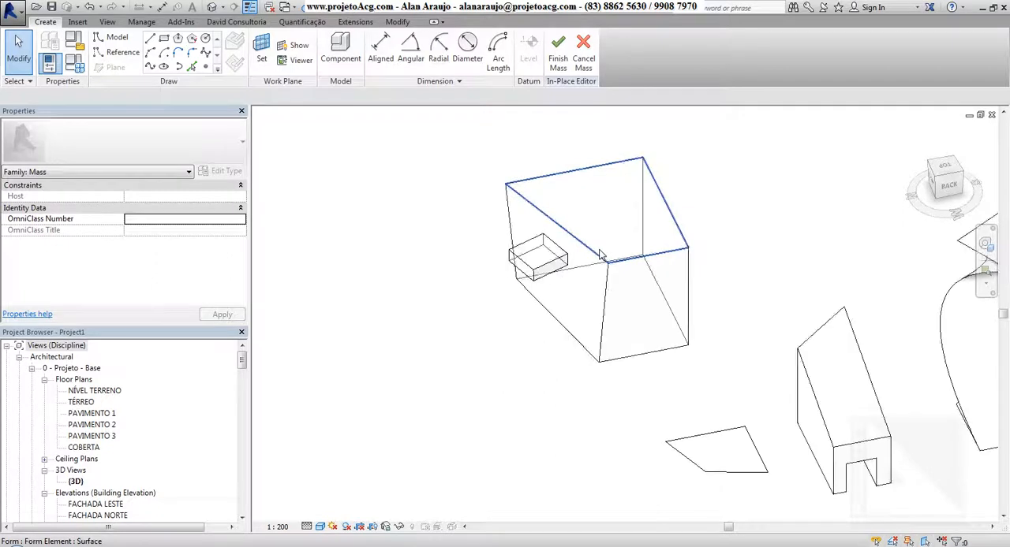
key("Tab")
left_click(612, 254)
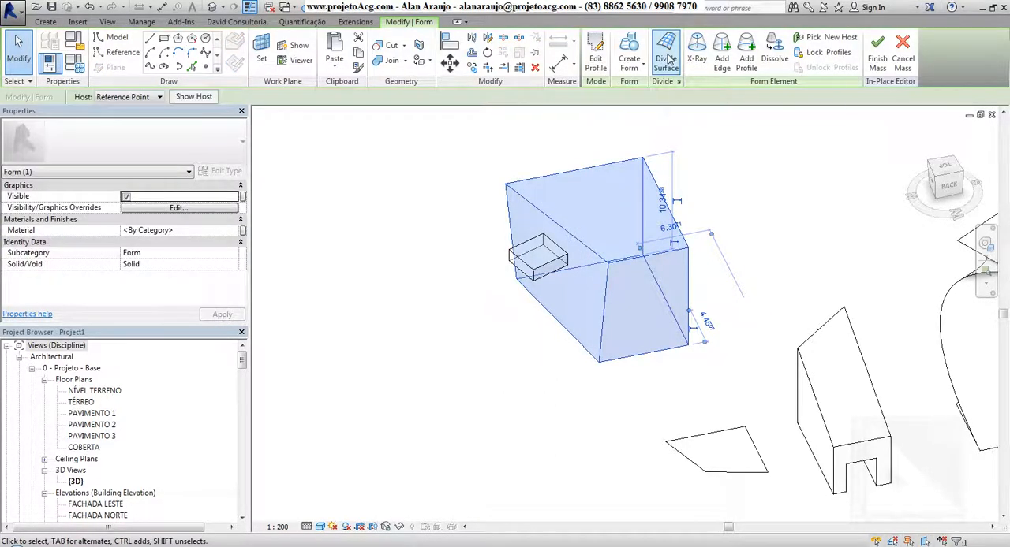
left_click(668, 59)
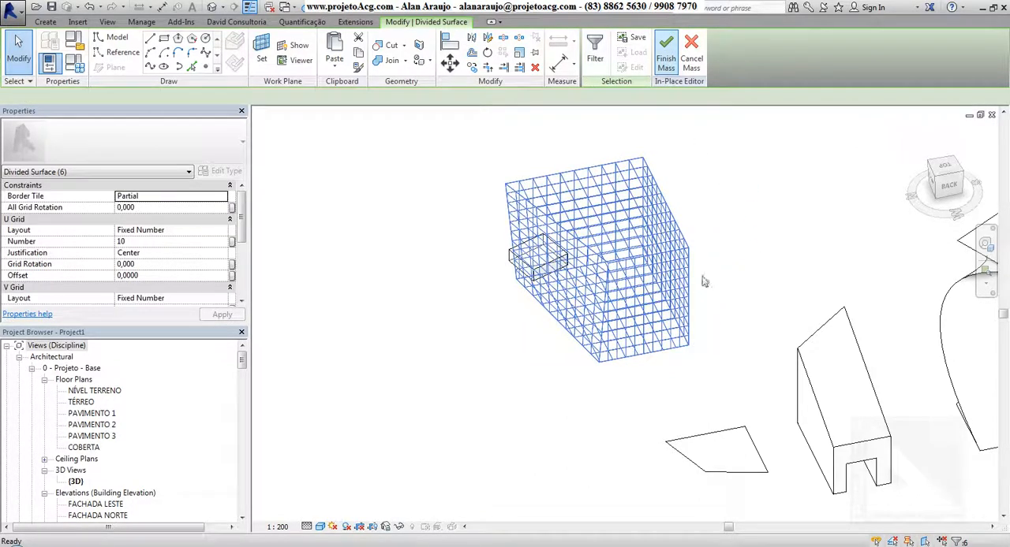
key("Escape")
Step: Select one divided face of the large box and examine the surface grids from several sides
middle_click_drag(704, 281, 672, 235, "shift")
left_click(673, 235)
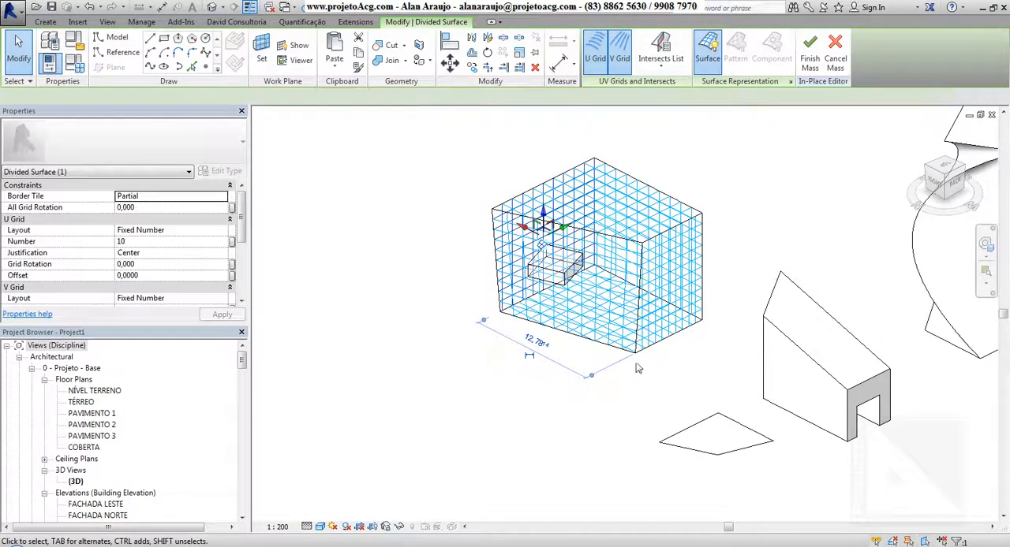
middle_click_drag(750, 360, 651, 359, "shift")
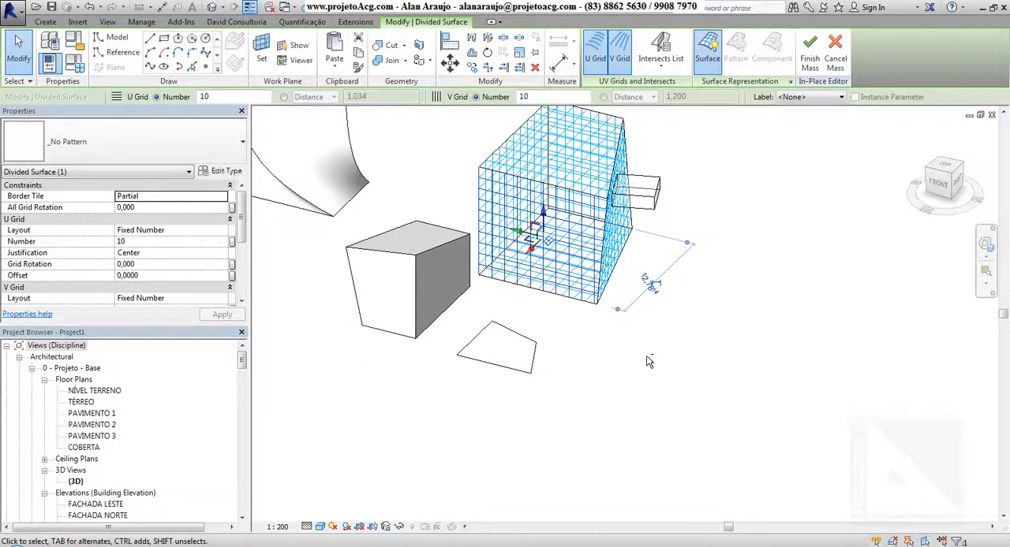
middle_click_drag(503, 345, 683, 345, "shift")
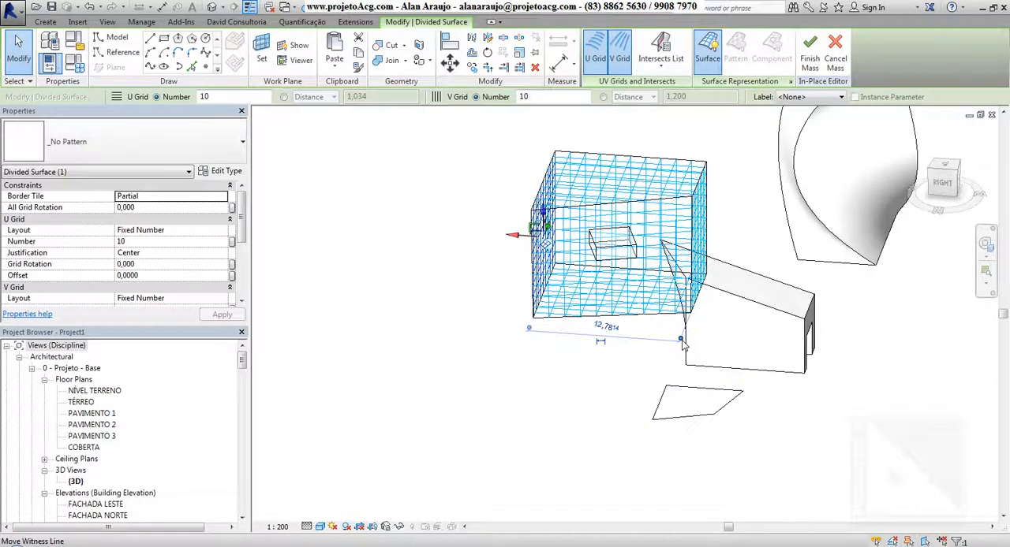
middle_click_drag(611, 359, 603, 359, "shift")
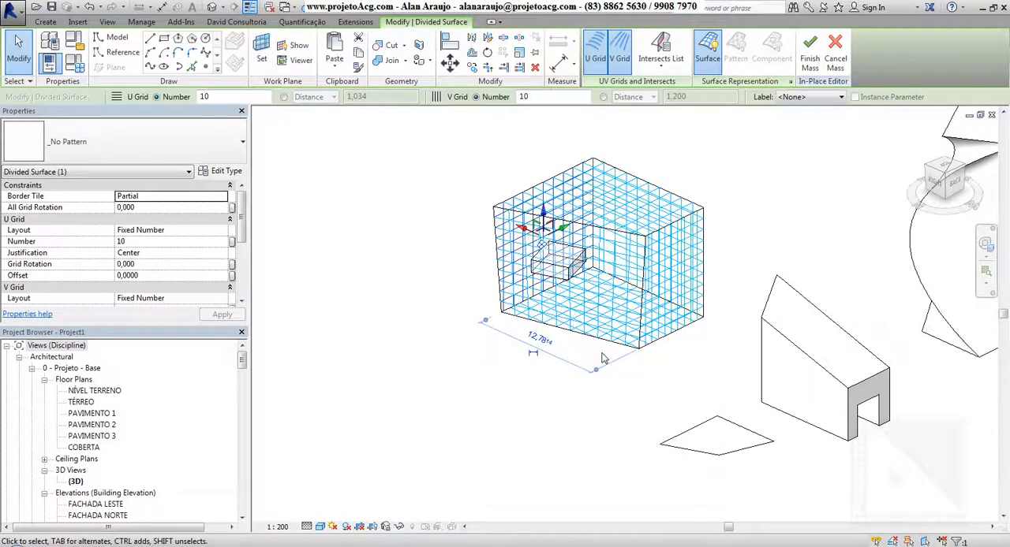
middle_click_drag(632, 317, 596, 389, "shift")
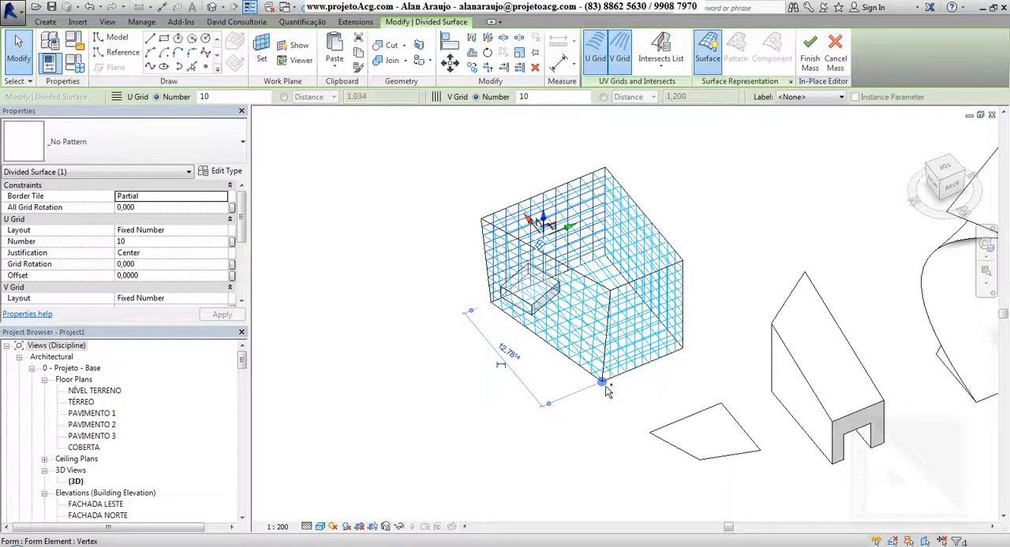
middle_click_drag(585, 456, 534, 461)
middle_click_drag(577, 414, 612, 378, "shift")
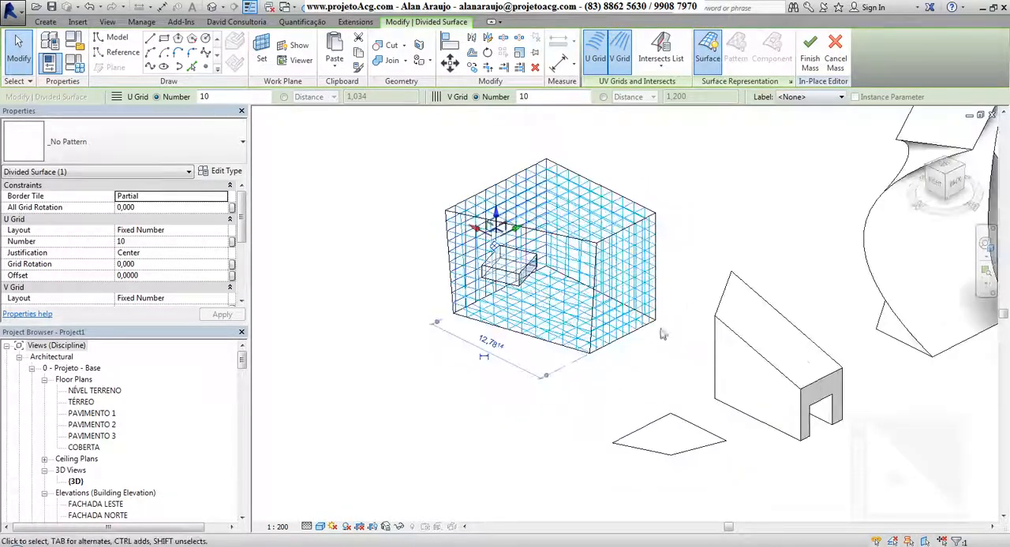
Step: Finish the in-place mass and select it as a single element to check its forms from different sides
left_click(811, 62)
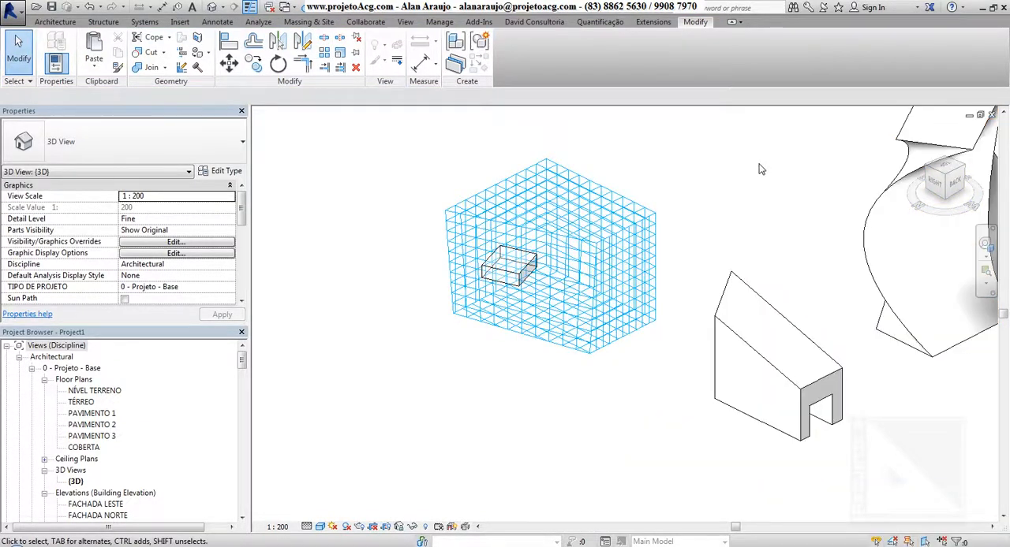
scroll(732, 243, "down", 2)
middle_click_drag(803, 274, 613, 321)
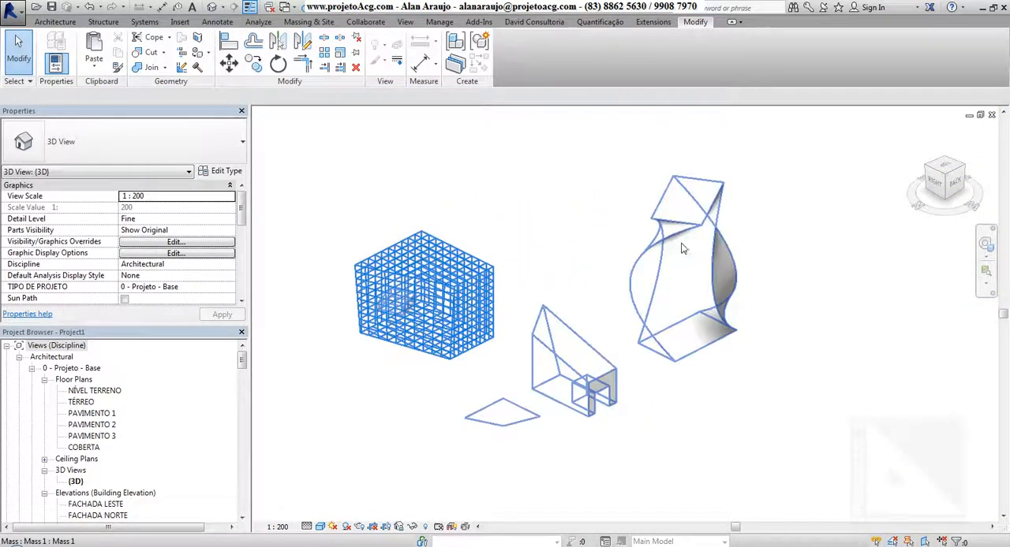
left_click(684, 238)
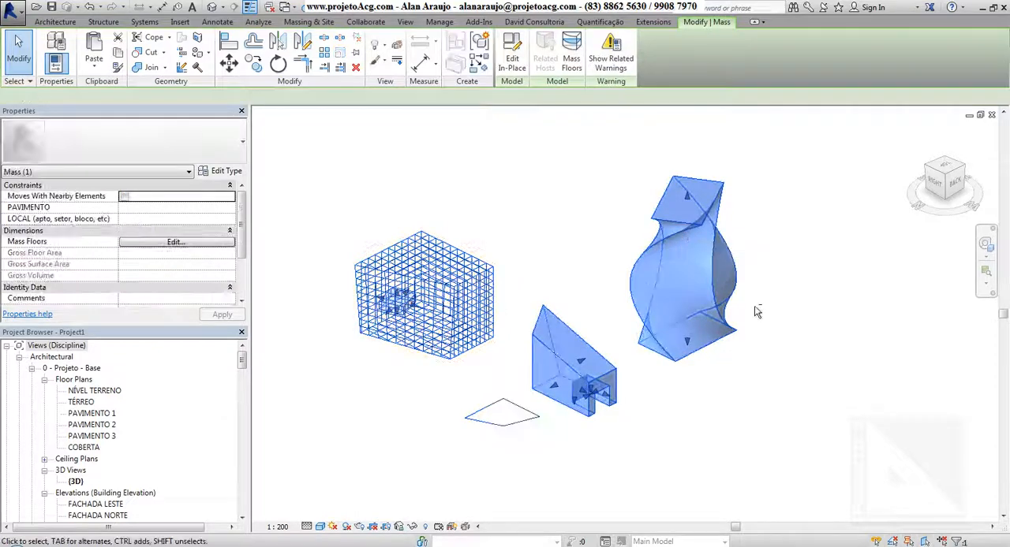
middle_click_drag(681, 232, 575, 221, "shift")
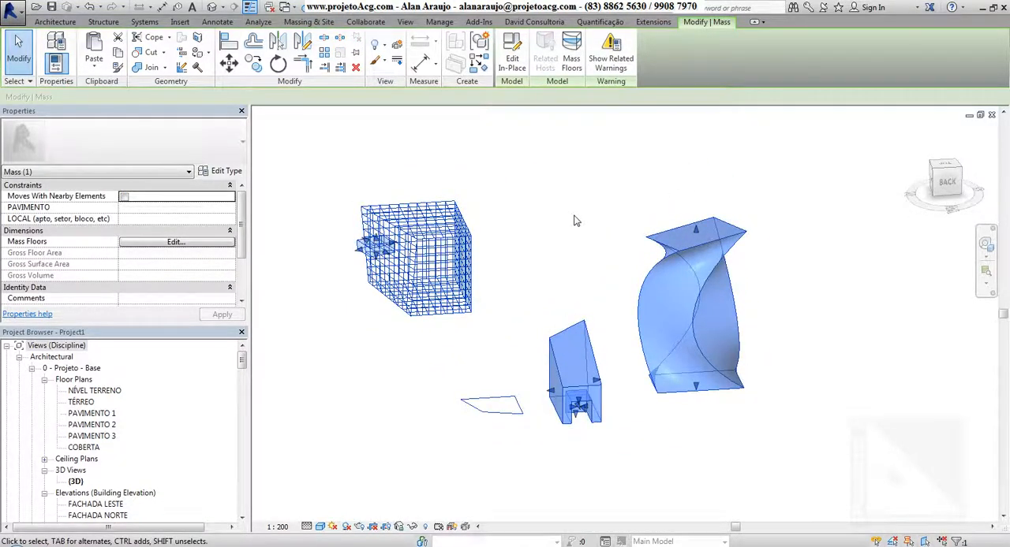
left_click(575, 222)
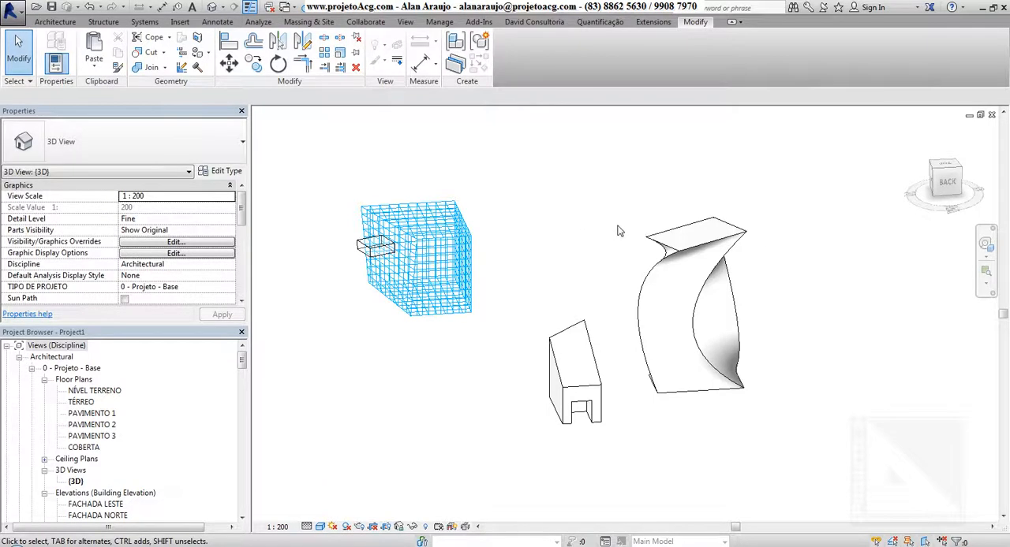
left_click(679, 254)
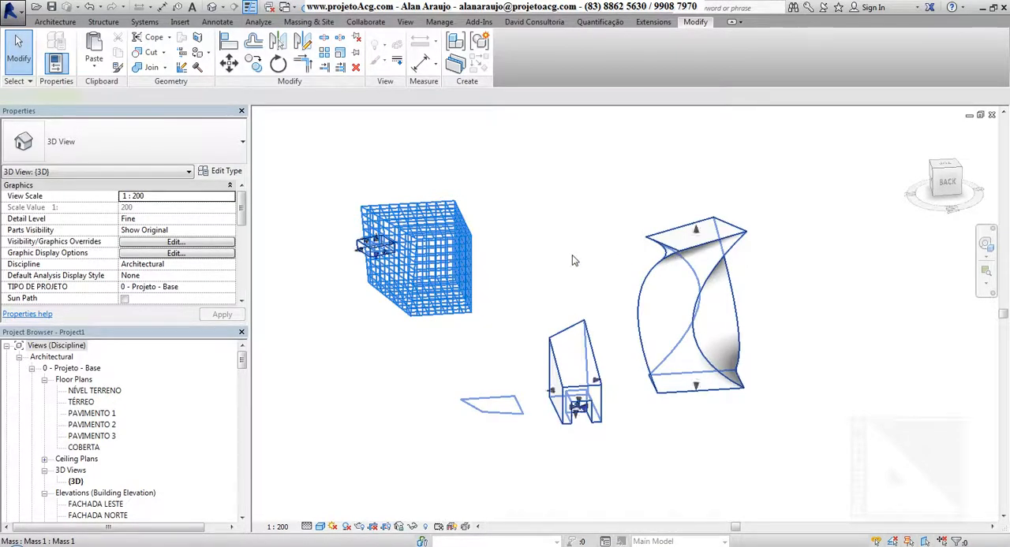
middle_click_drag(572, 254, 694, 391, "shift")
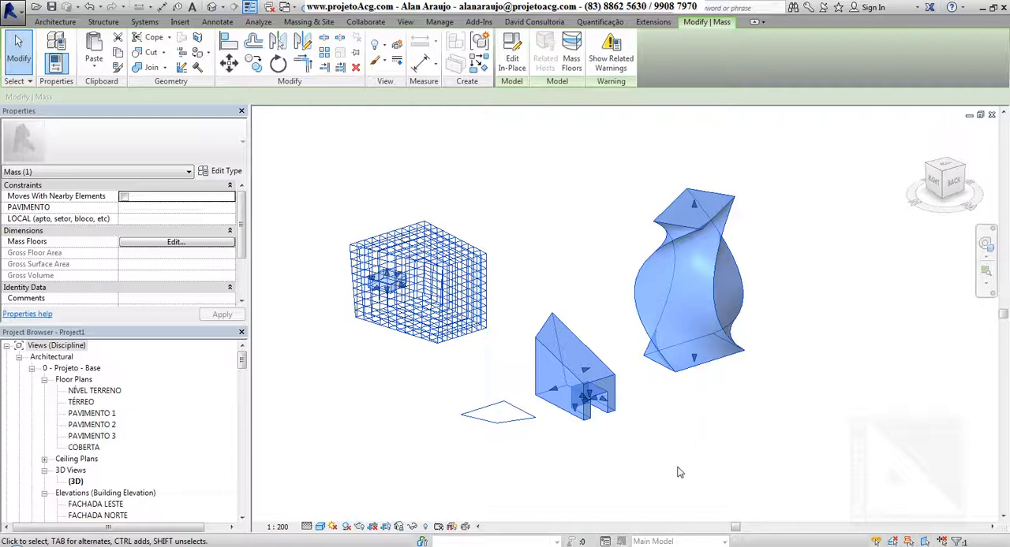
Step: Switch the mass display between Show Mass Form and Floors and Show Mass by View Settings, ending on view settings and cancelling the save reminder
left_click(308, 25)
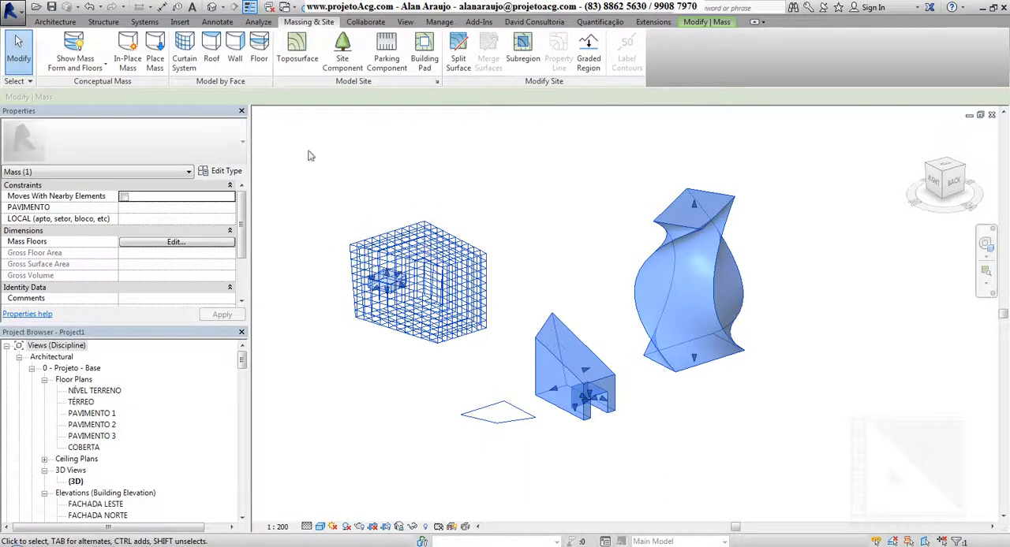
left_click(79, 47)
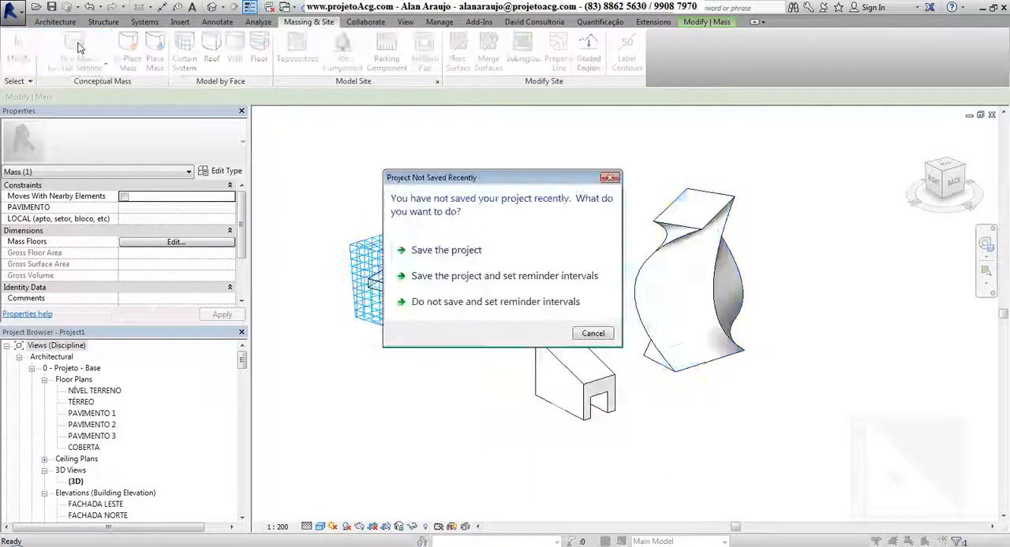
left_click(591, 334)
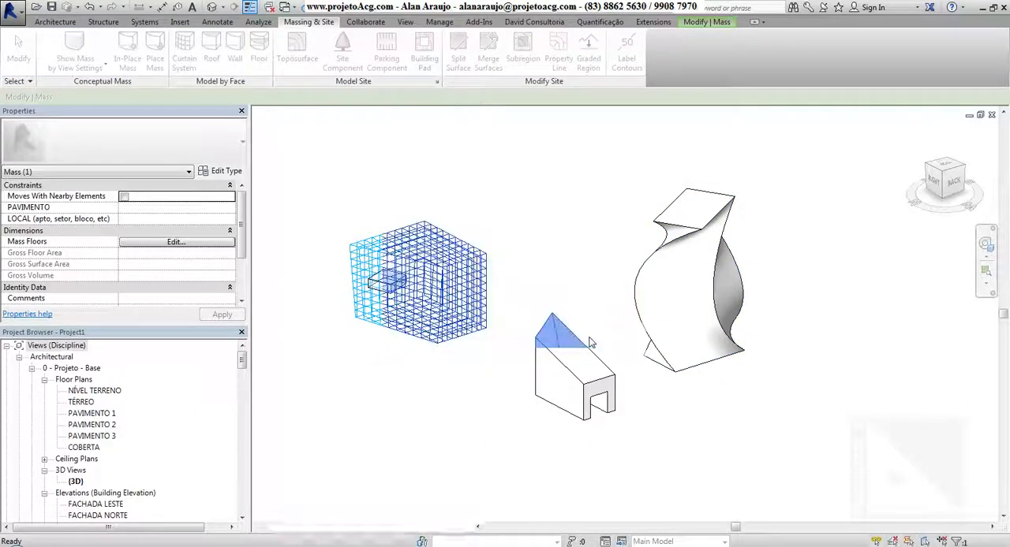
left_click(311, 146)
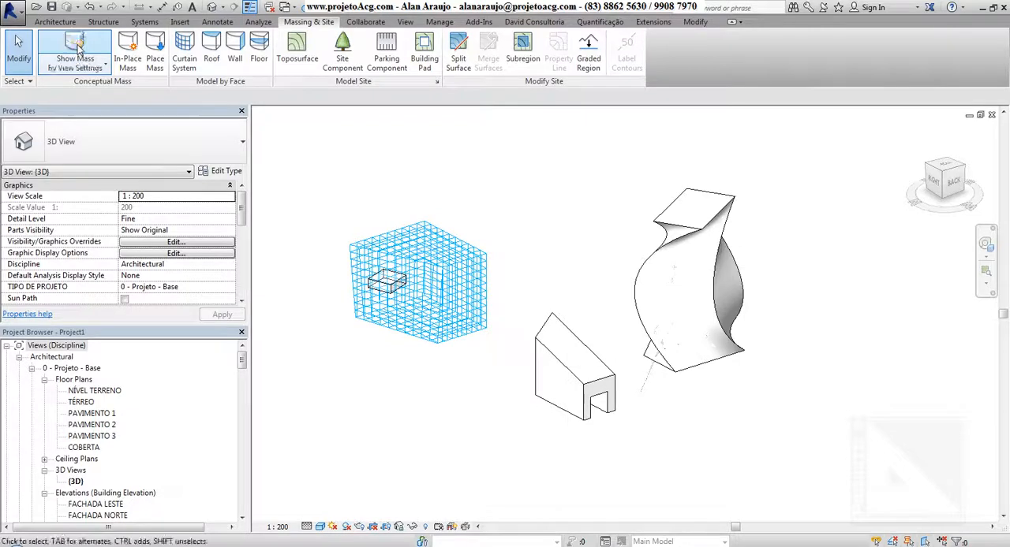
left_click(83, 50)
left_click(89, 51)
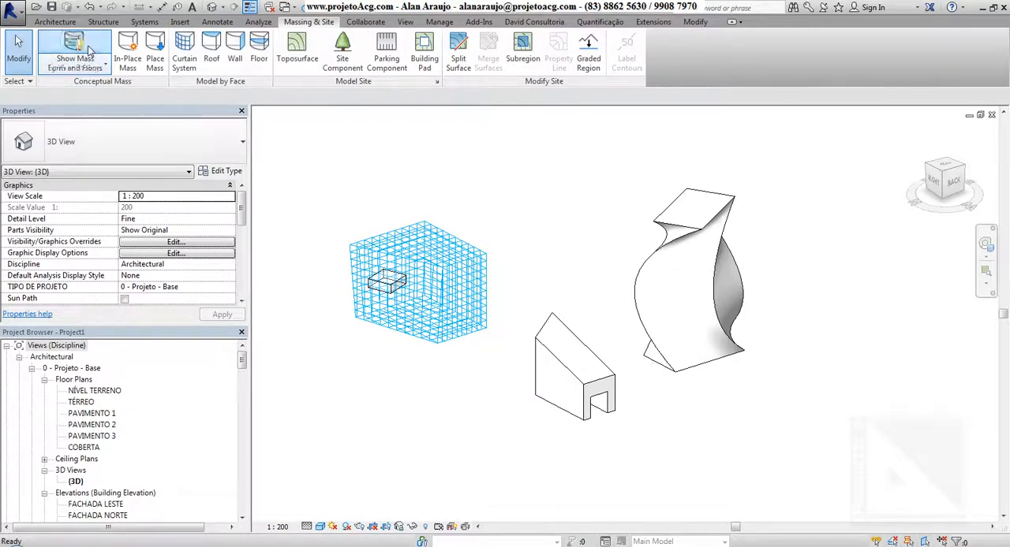
left_click(89, 52)
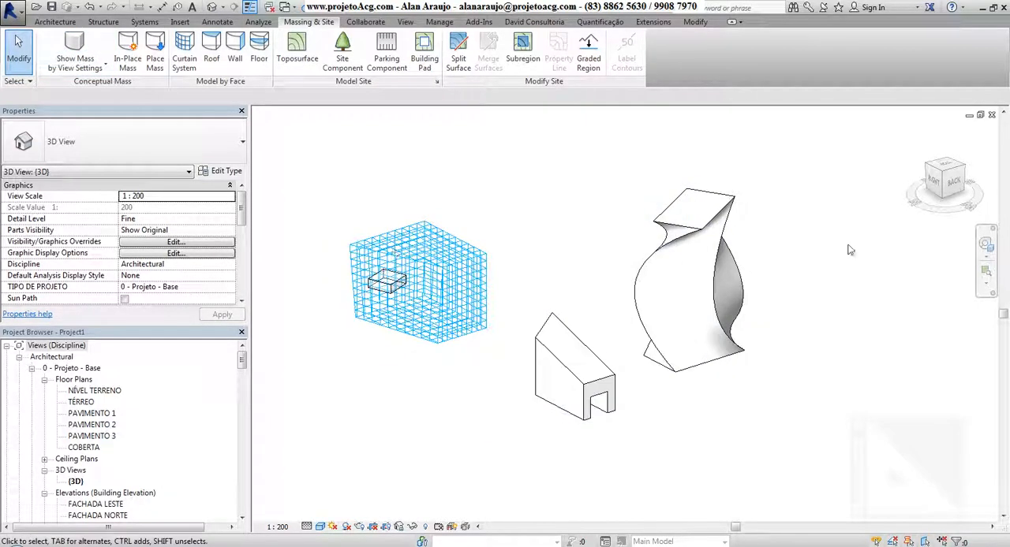
left_click(62, 49)
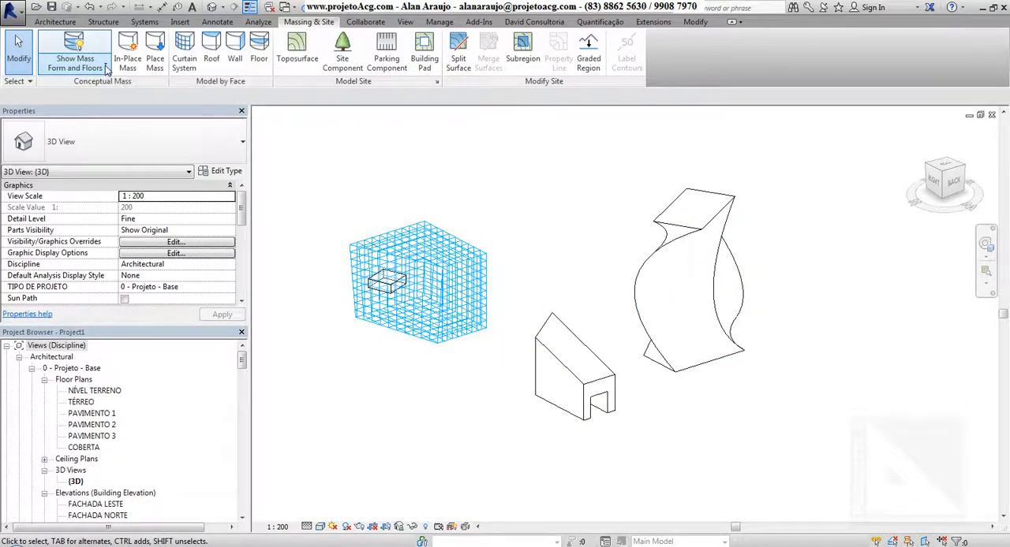
left_click(78, 50)
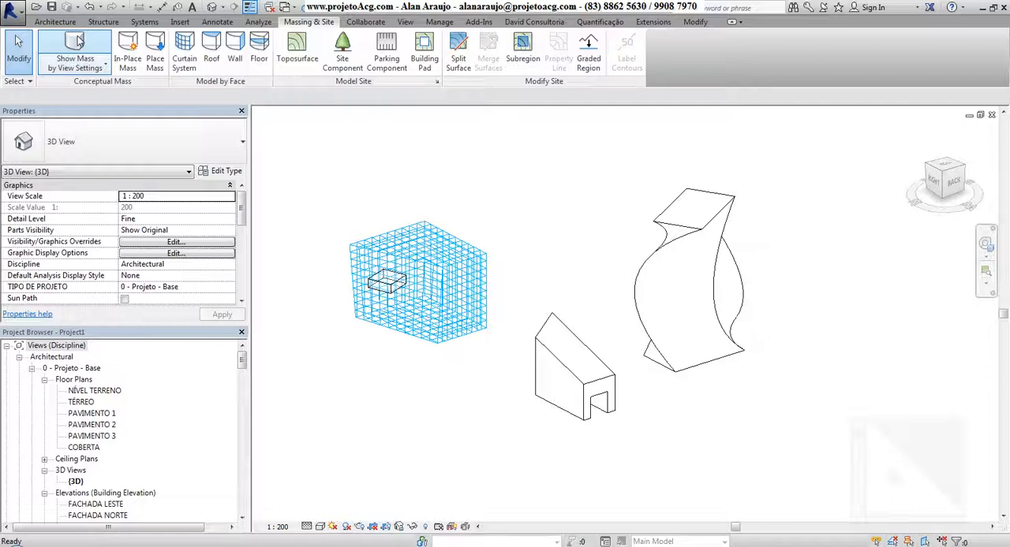
Step: Open the 3D view's Visibility/Graphic Overrides, view the model categories, and close it without changes
key("v")
key("g")
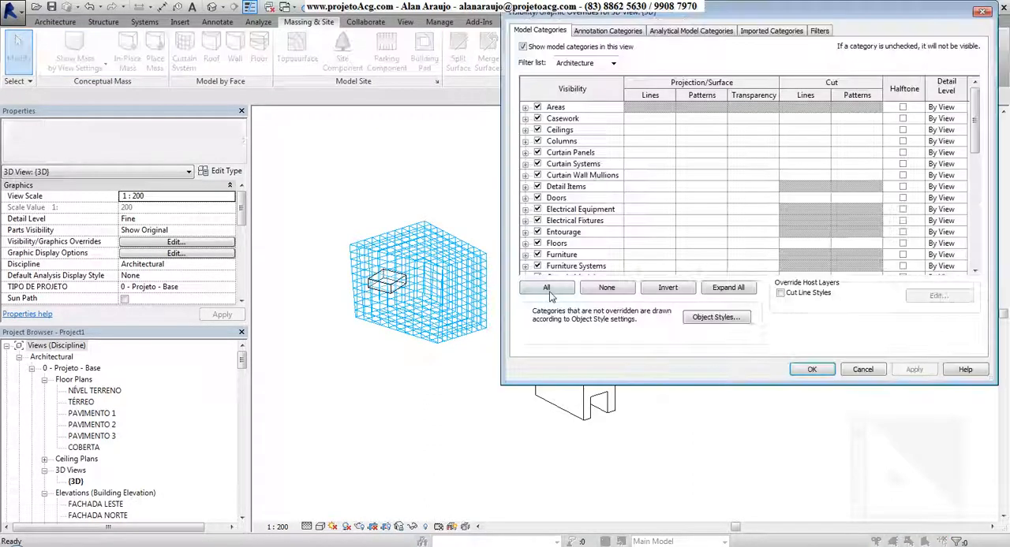
left_click(982, 11)
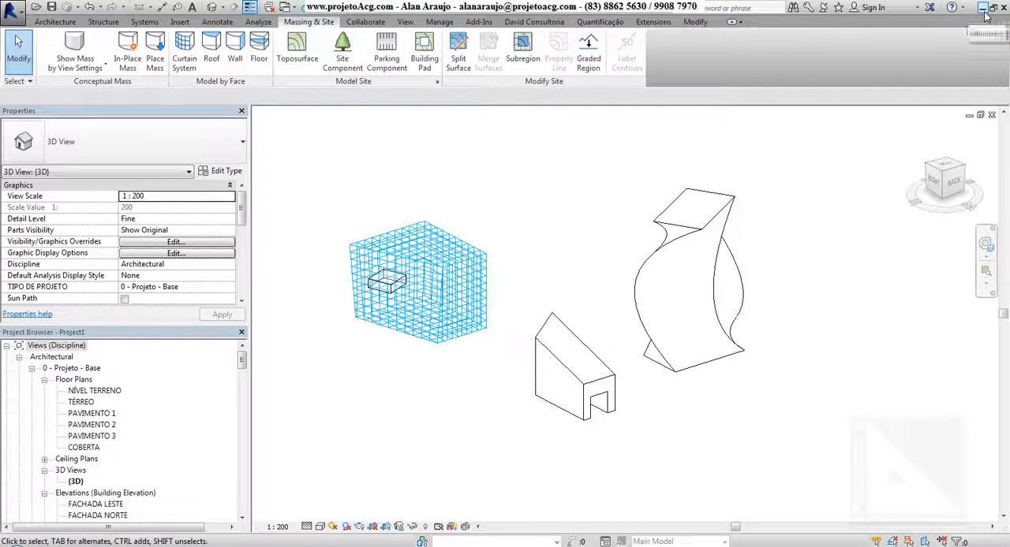